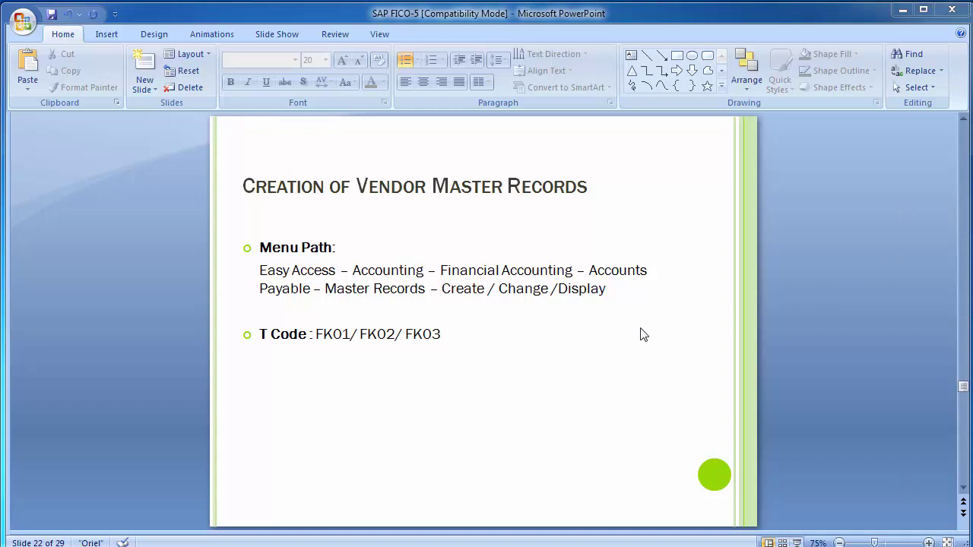
Review the slide on creating vendor master records, including its menu path and the FK01 transaction code.
scroll(641, 328, "up", 2)
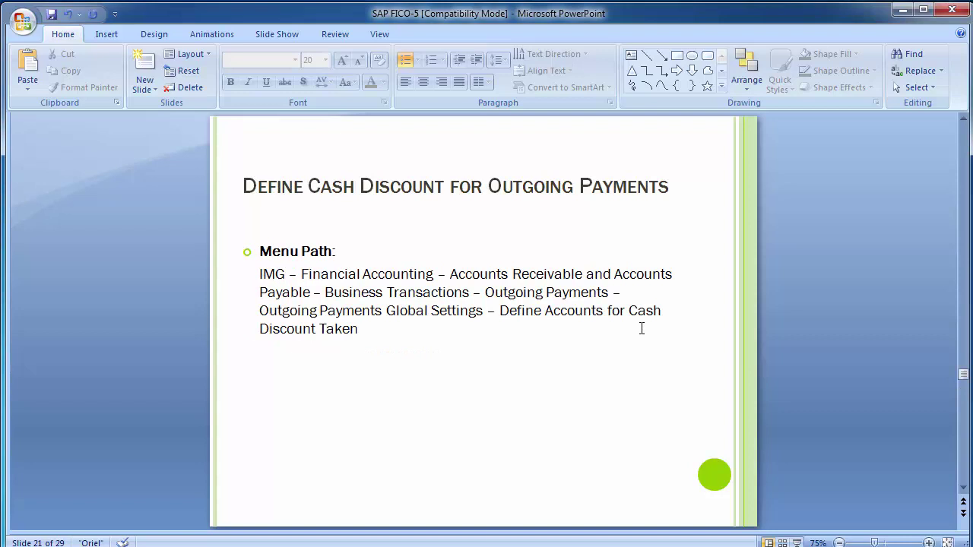
scroll(641, 329, "down", 1)
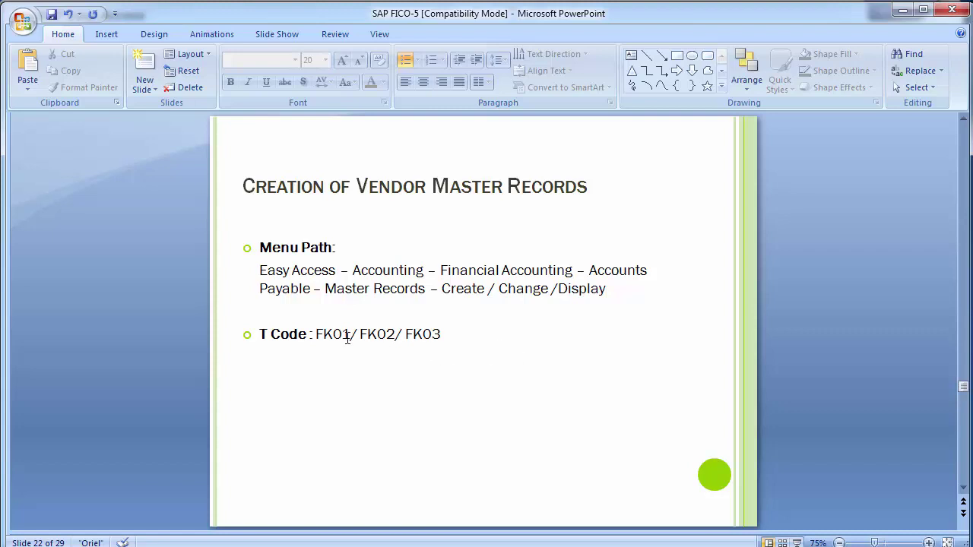
left_click(319, 334)
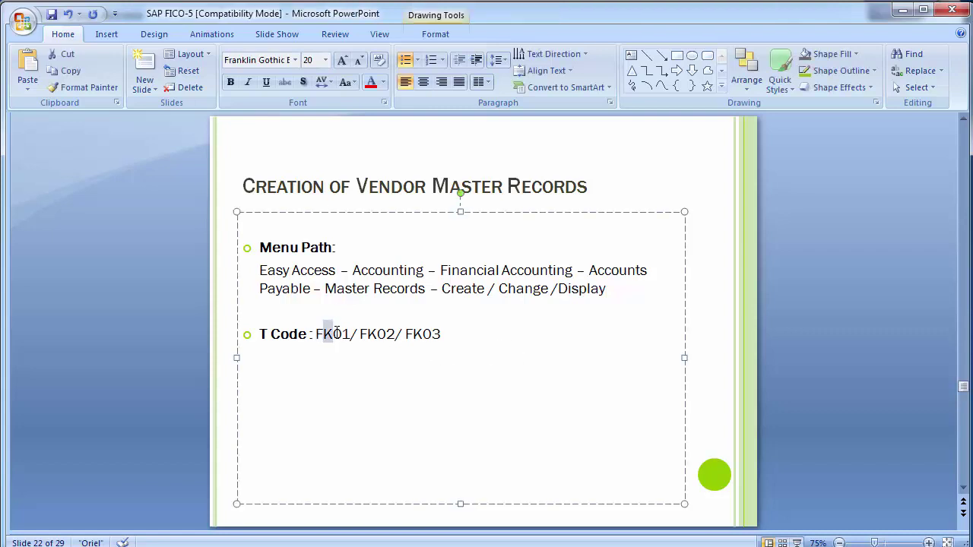
left_click(323, 334)
left_click_drag(323, 334, 340, 333)
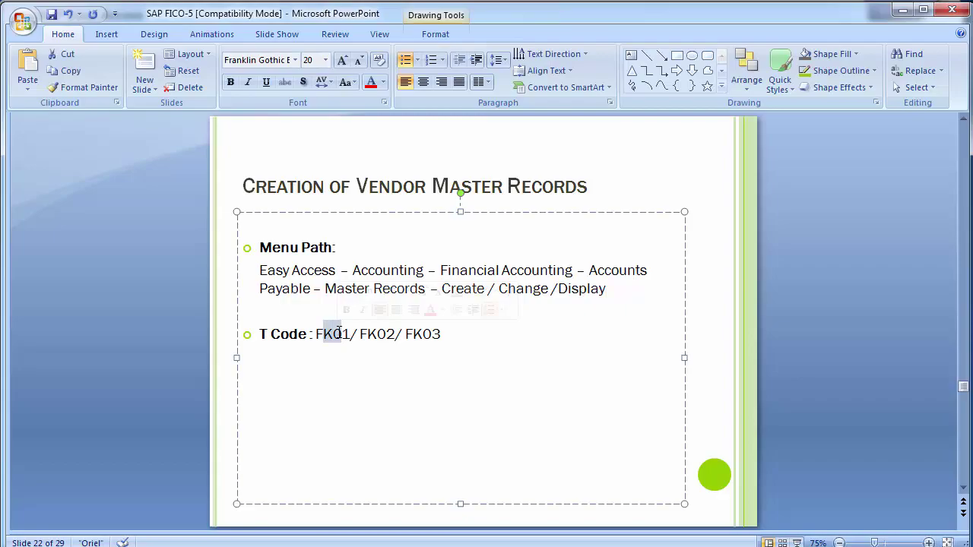
Switch to SAP Easy Access and start the vendor creation transaction FK01.
key("alt+Tab")
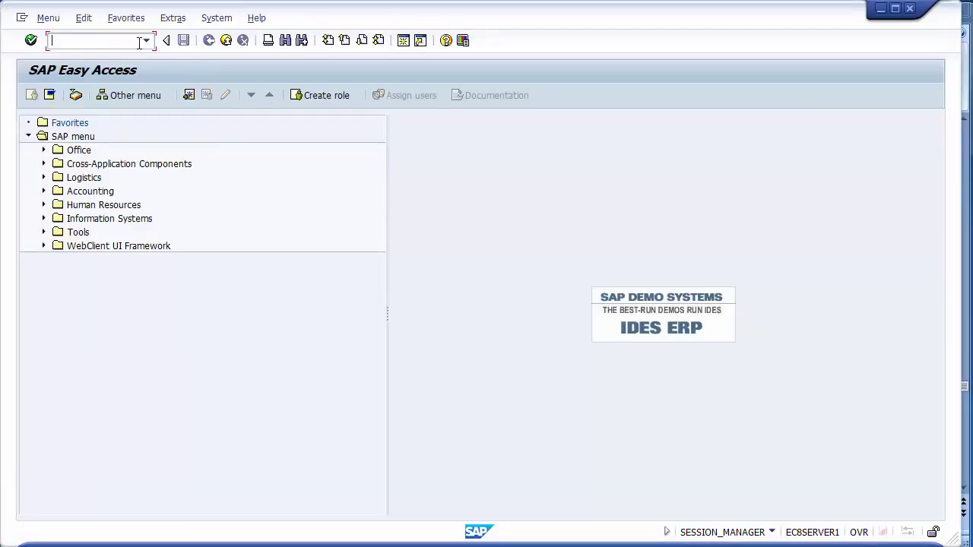
type("fk01")
key("Return")
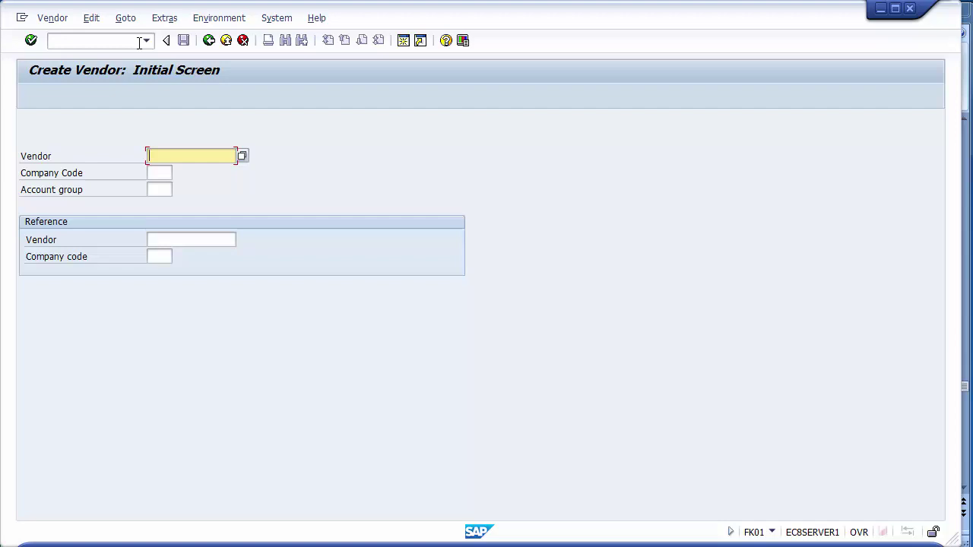
Enter company code 1200 and choose account group SERV (Service Vendor Group) for the new vendor.
left_click(154, 174)
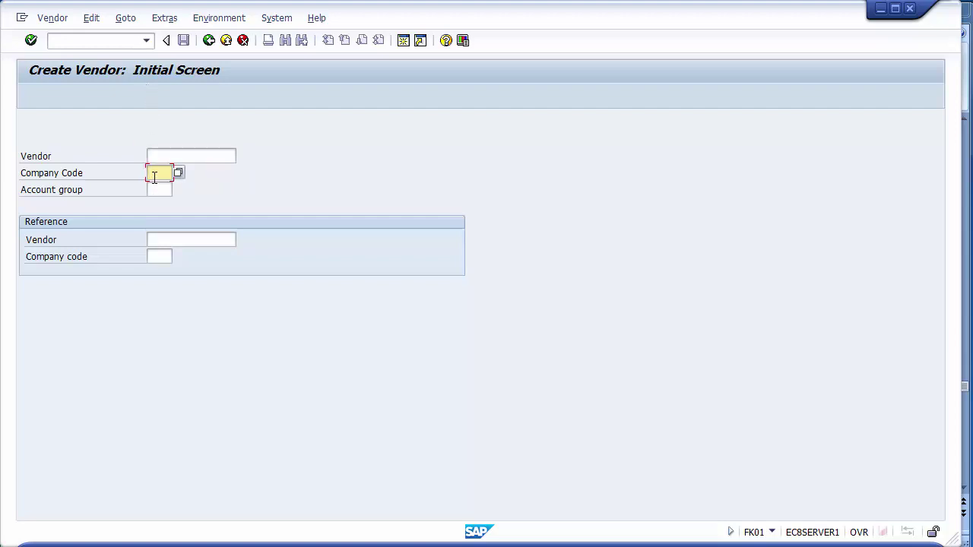
type("1200")
left_click(155, 188)
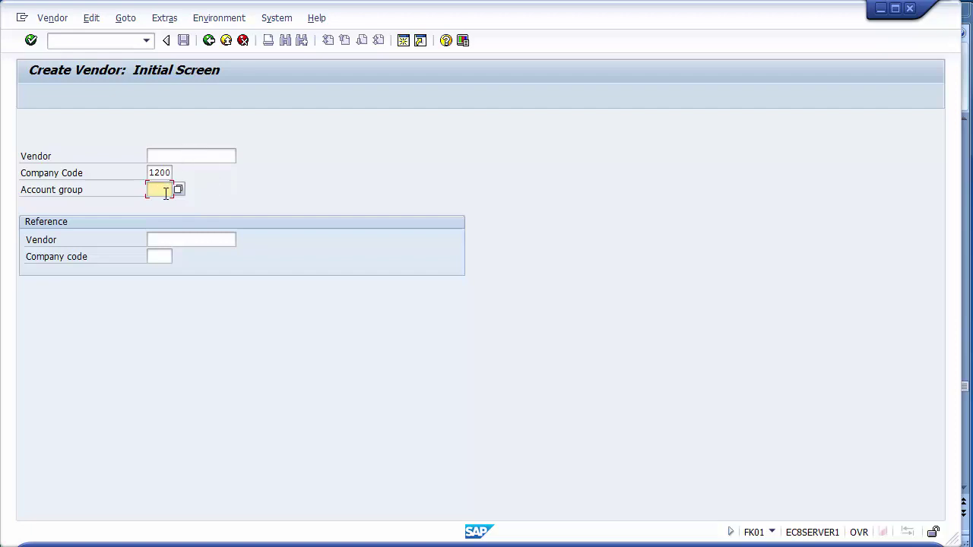
key("Return")
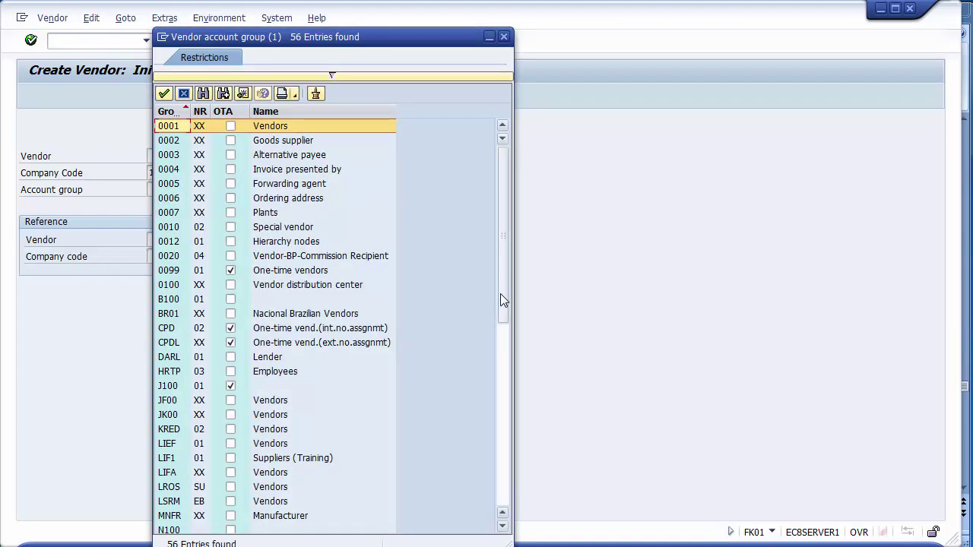
left_click_drag(502, 300, 502, 541)
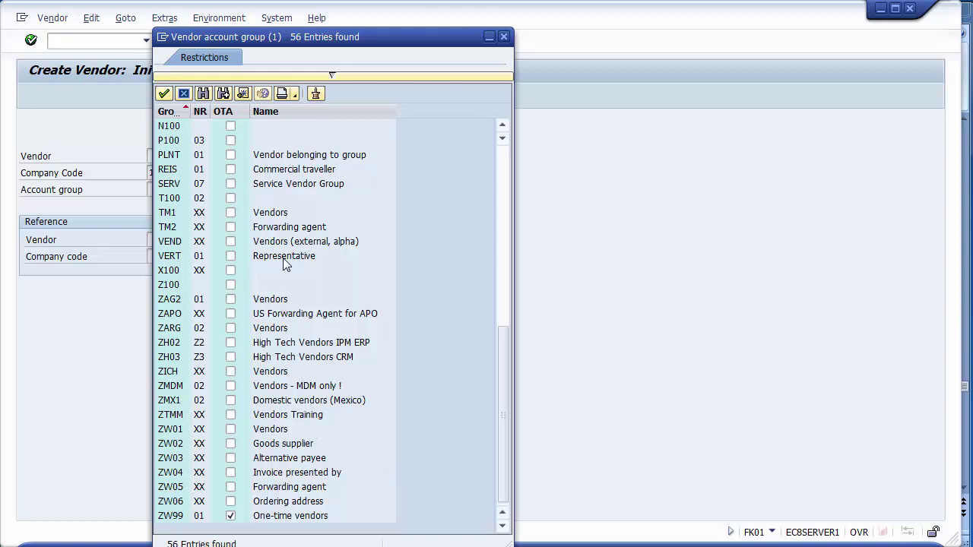
left_click(302, 185)
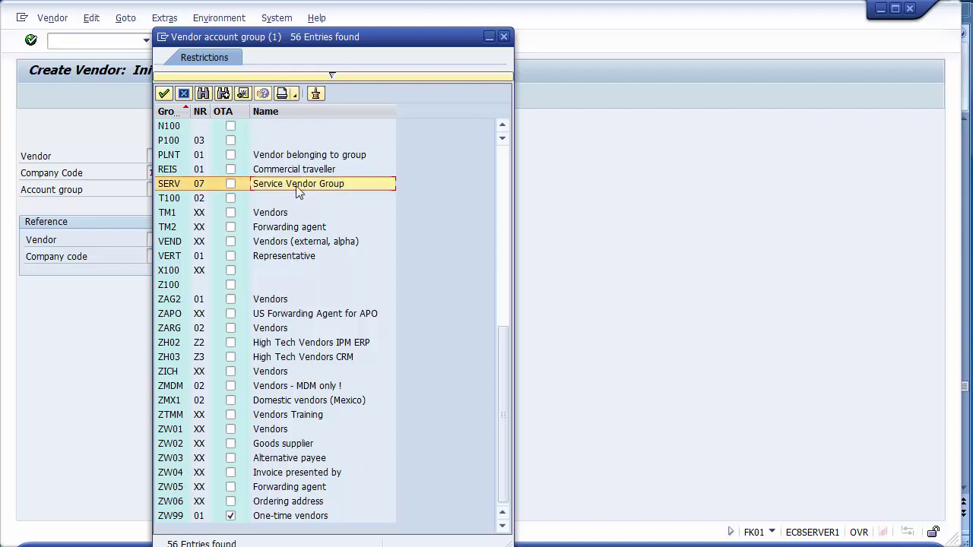
double_click(169, 183)
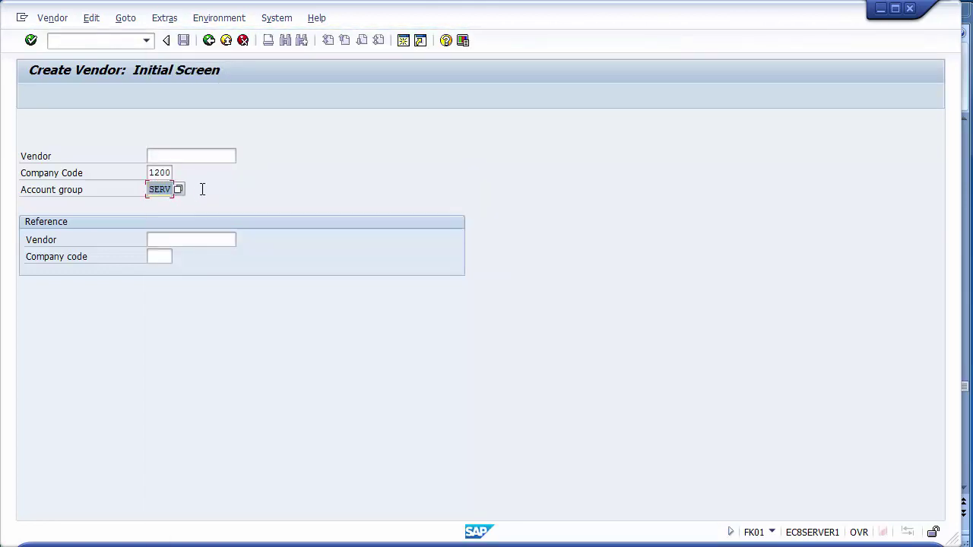
Leave the vendor number blank and continue to the new vendor's address data.
left_click(162, 155)
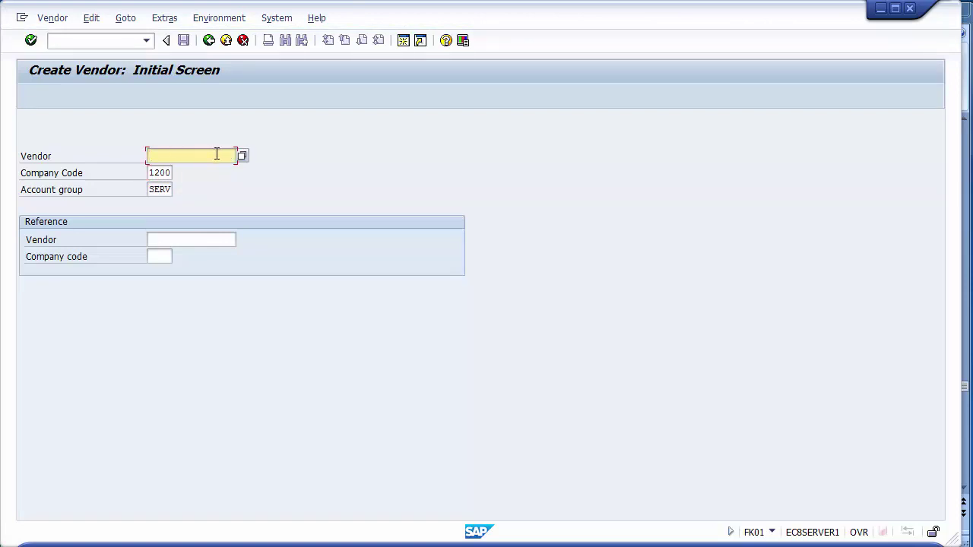
left_click_drag(149, 188, 173, 189)
left_click(209, 184)
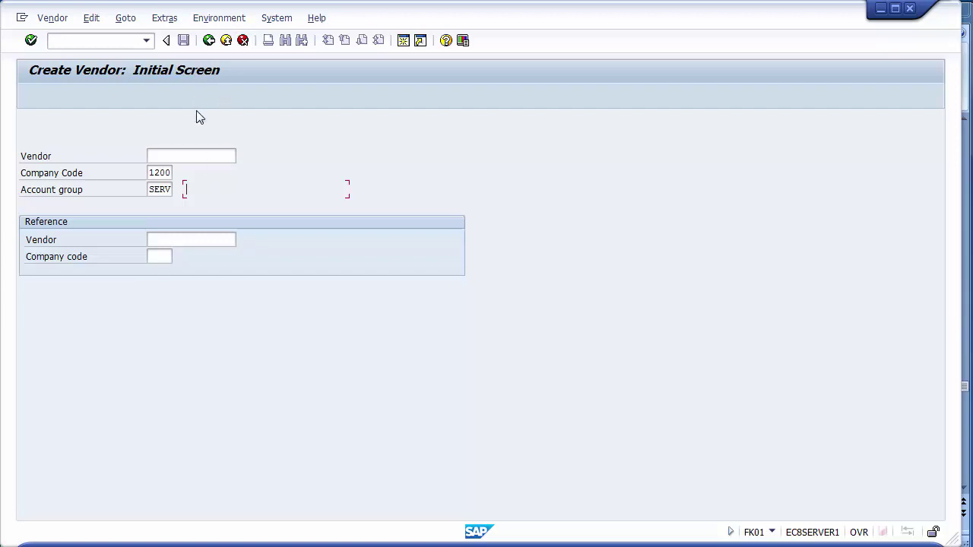
left_click(181, 157)
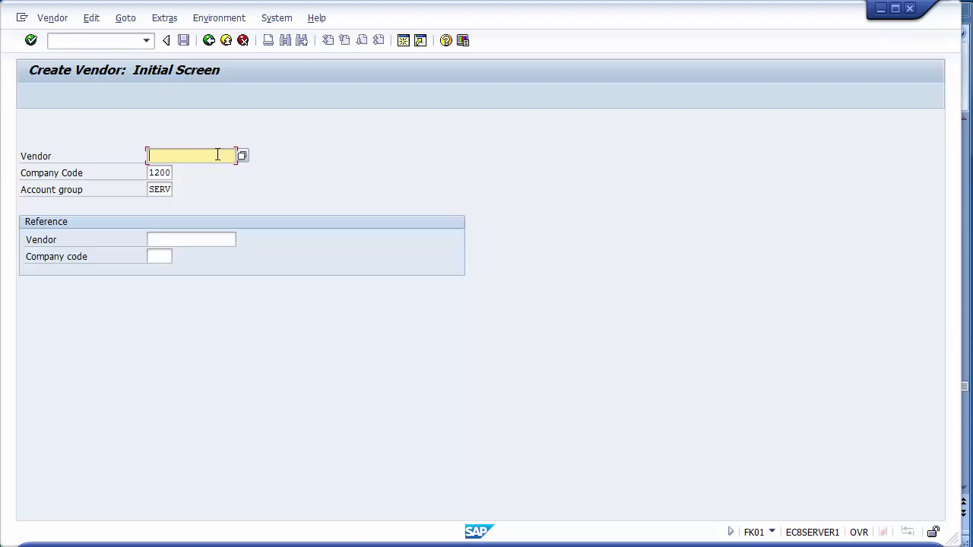
left_click(171, 173)
left_click(170, 189)
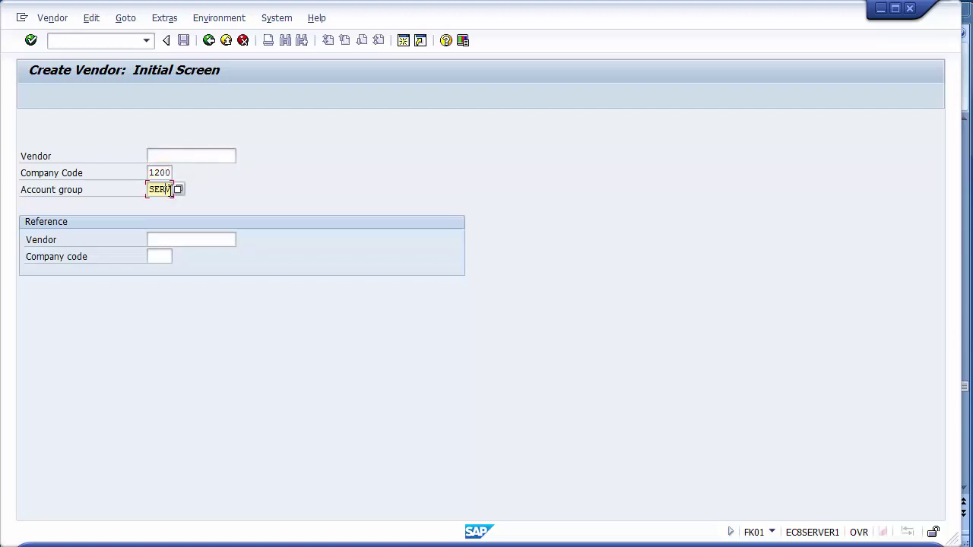
left_click(211, 188)
key("Return")
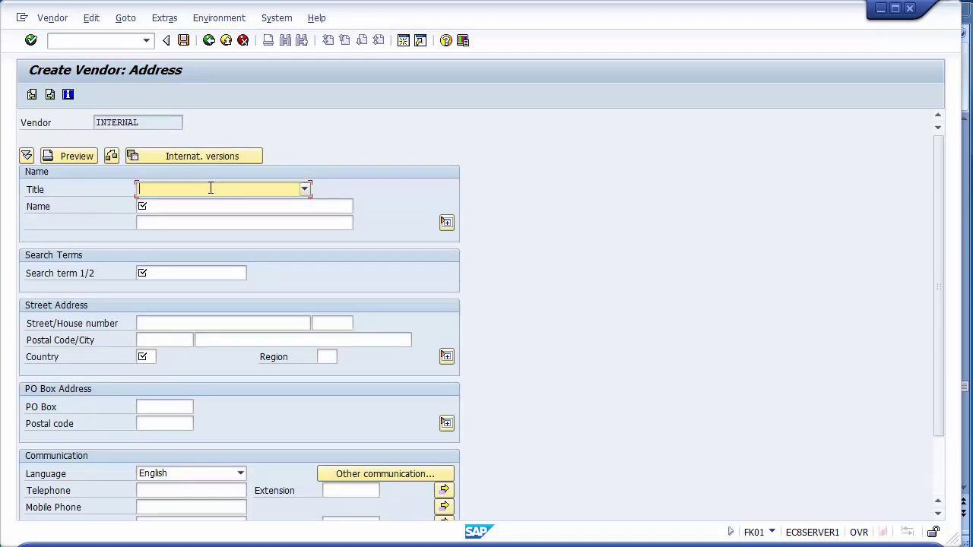
Set the vendor's title to Company and enter TCS as both the name and the search term.
left_click(243, 190)
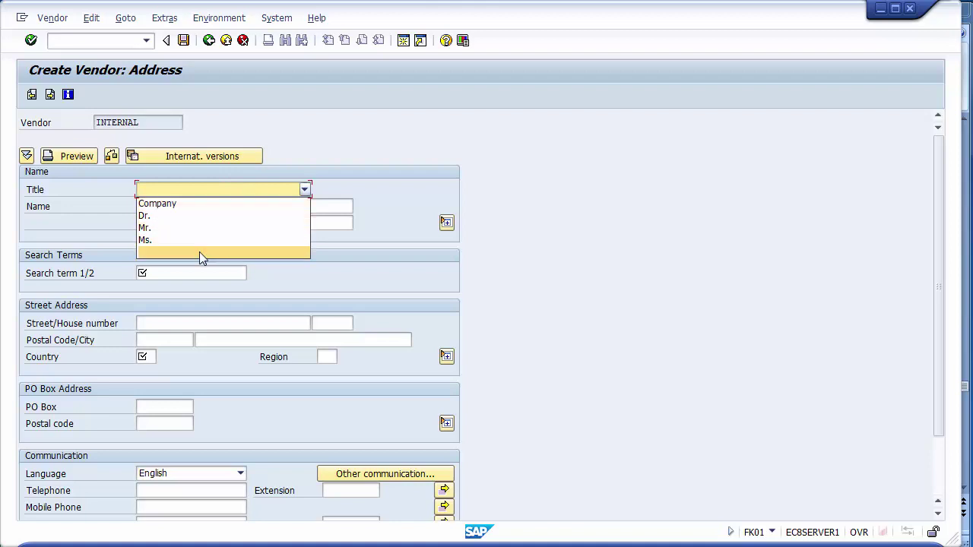
left_click(193, 212)
left_click(191, 208)
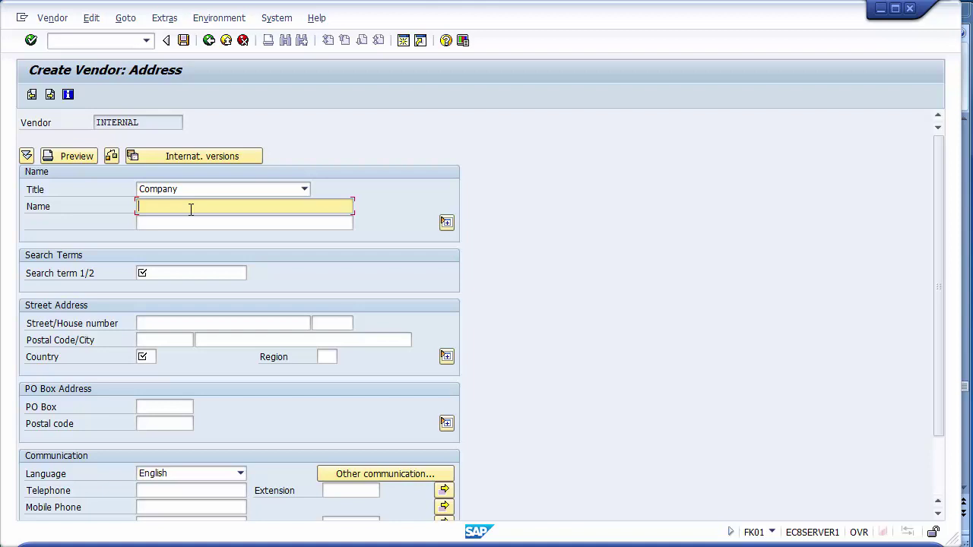
type("TCS")
left_click(184, 276)
type("TCS")
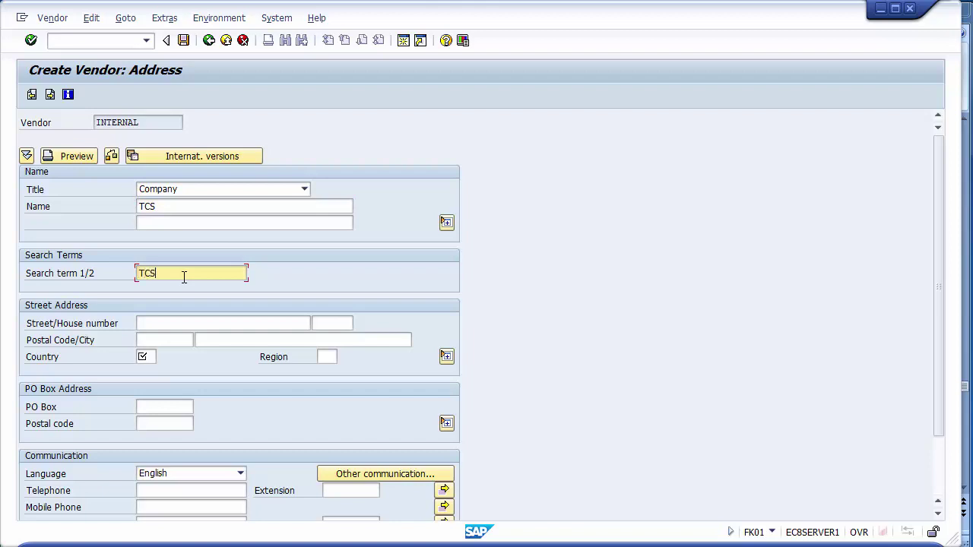
Examine the street, house number, postal code, city and country fields of the vendor's street address.
left_click(160, 324)
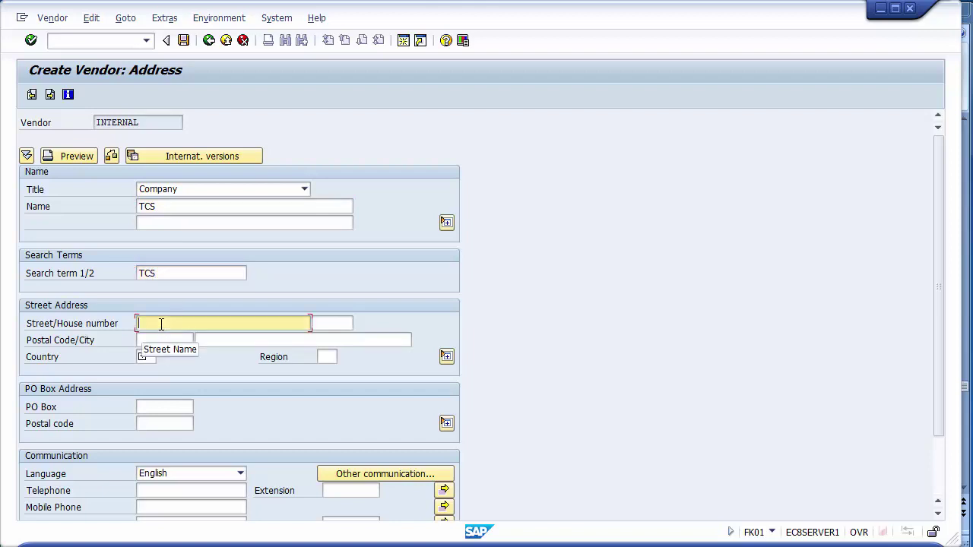
left_click(323, 327)
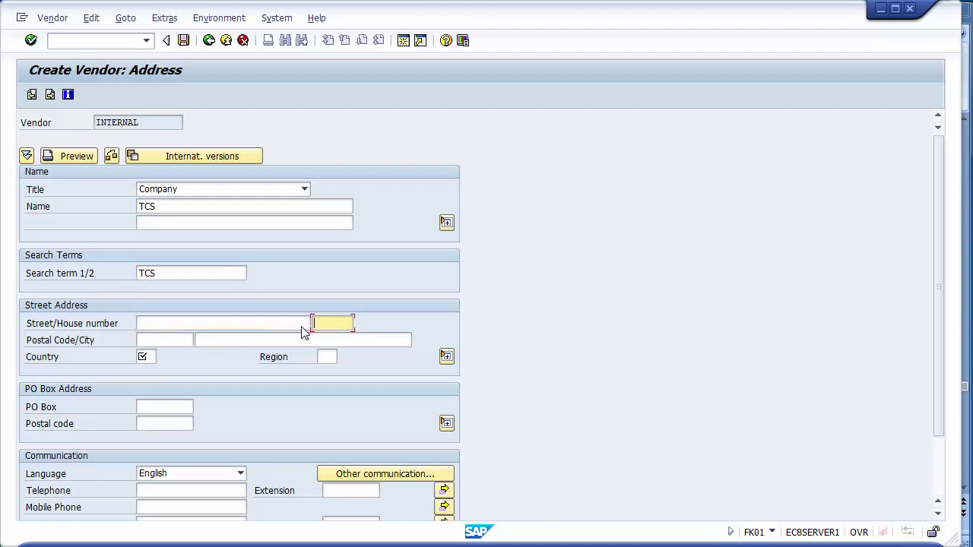
left_click(283, 326)
left_click(183, 341)
left_click(220, 342)
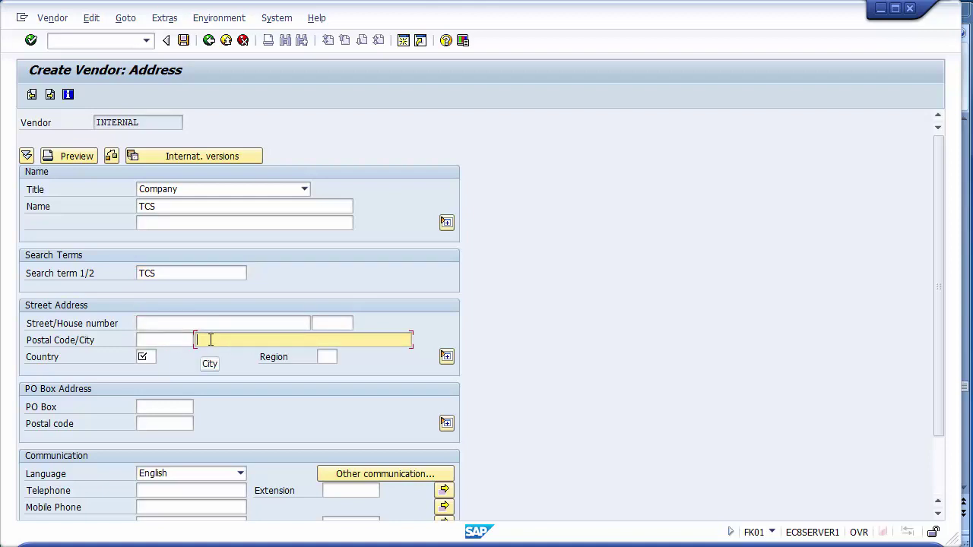
left_click(177, 341)
left_click(165, 324)
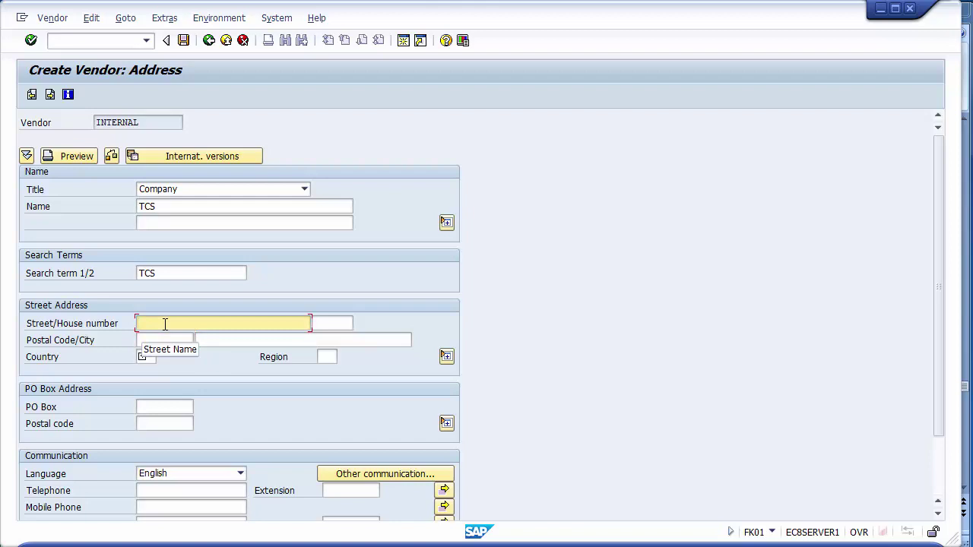
left_click(221, 338)
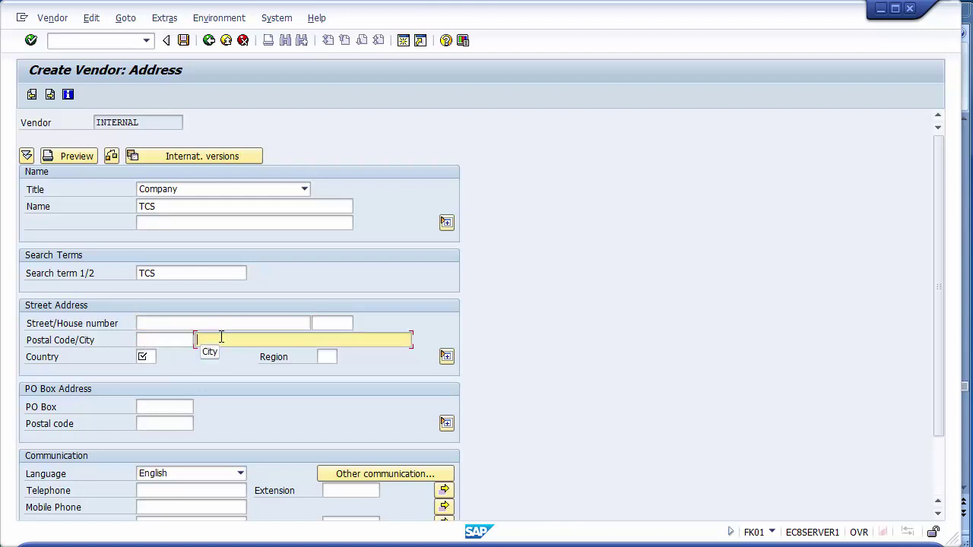
left_click(149, 357)
left_click(154, 344)
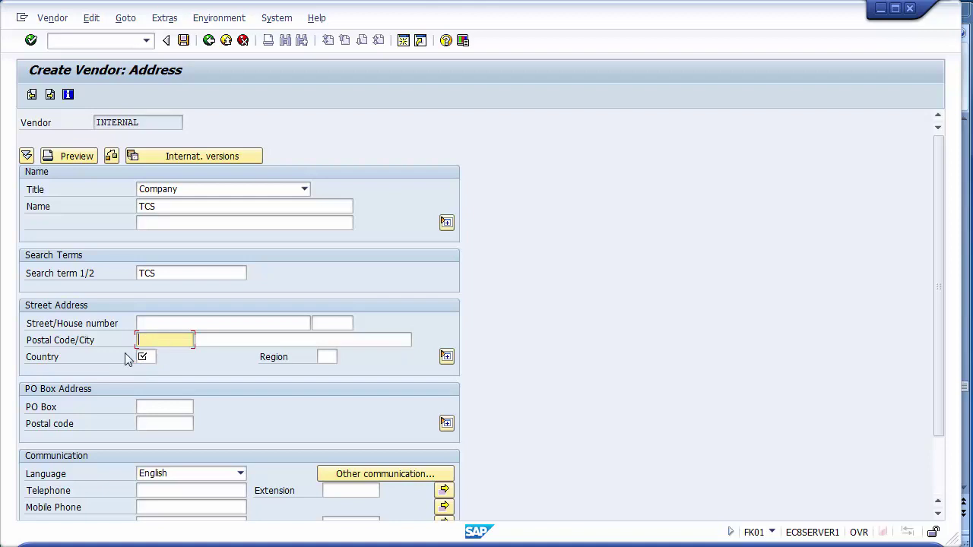
left_click(63, 356)
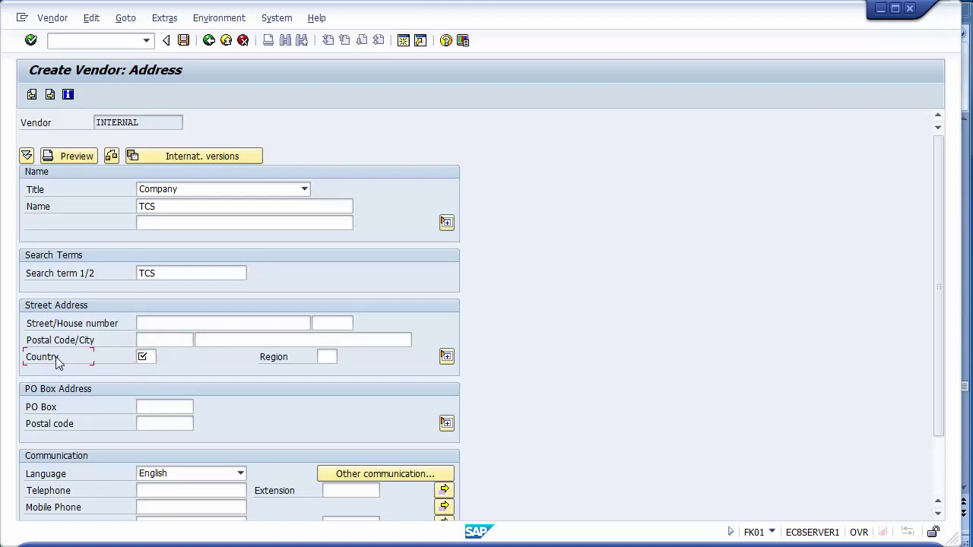
Set the country of the vendor's street address to US (United States) from the available country keys.
left_click(152, 358)
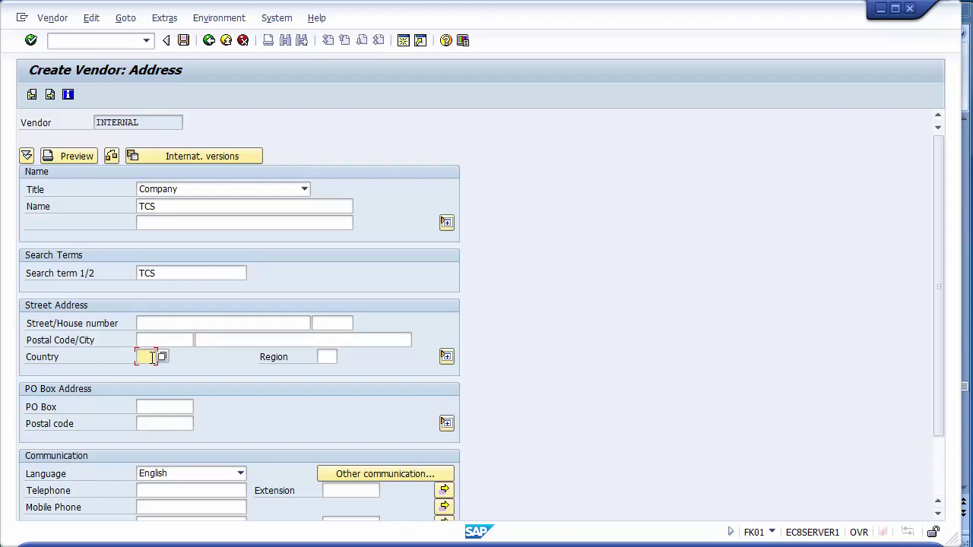
type("IN")
key("Return")
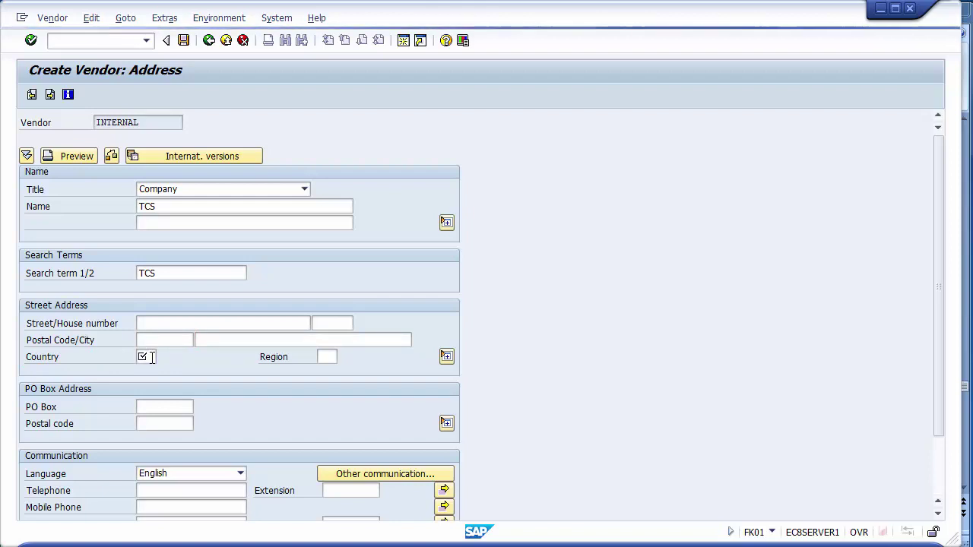
key("F4")
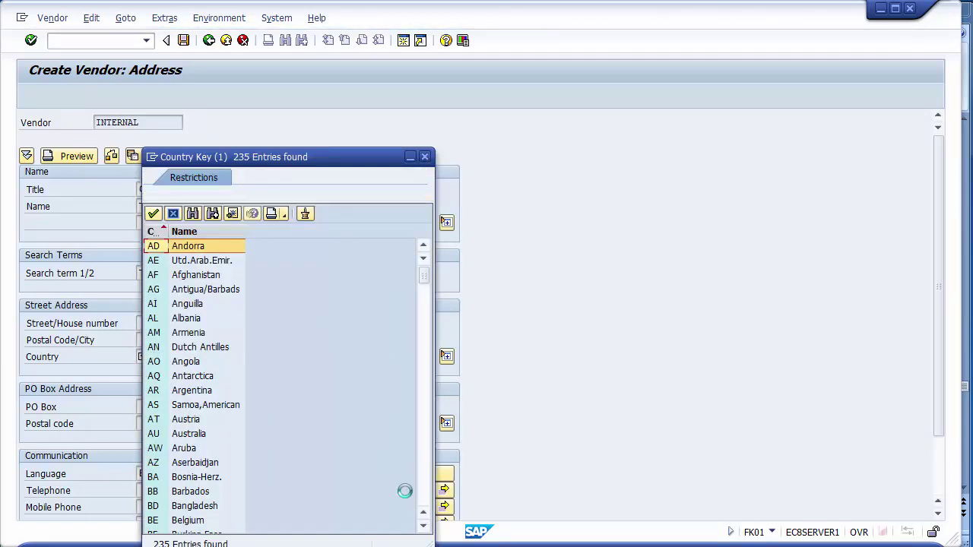
scroll(419, 502, "down", 20)
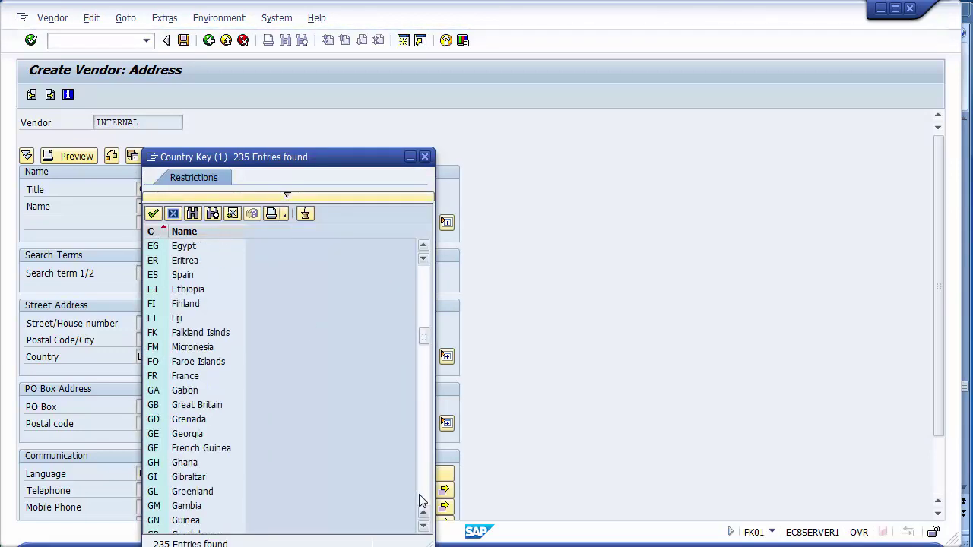
scroll(422, 502, "down", 20)
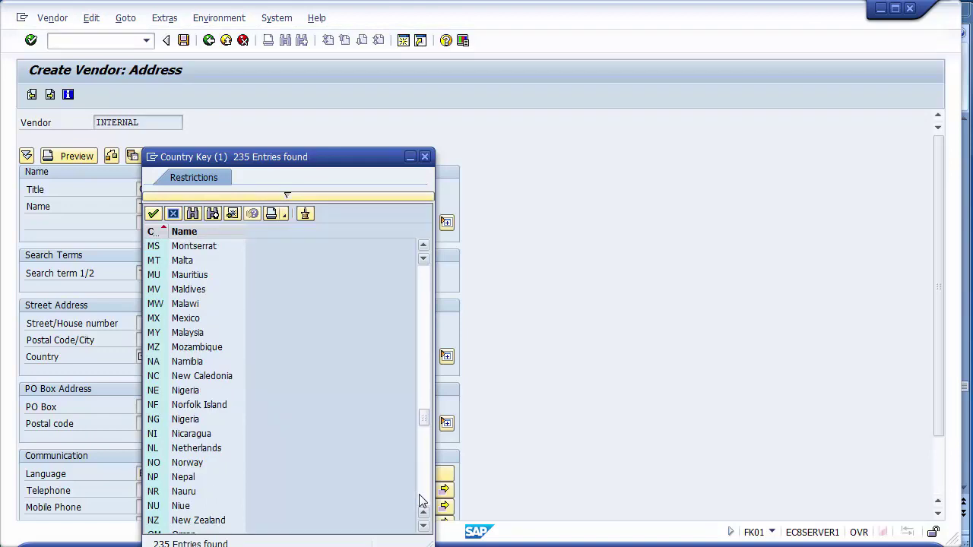
scroll(422, 502, "down", 7)
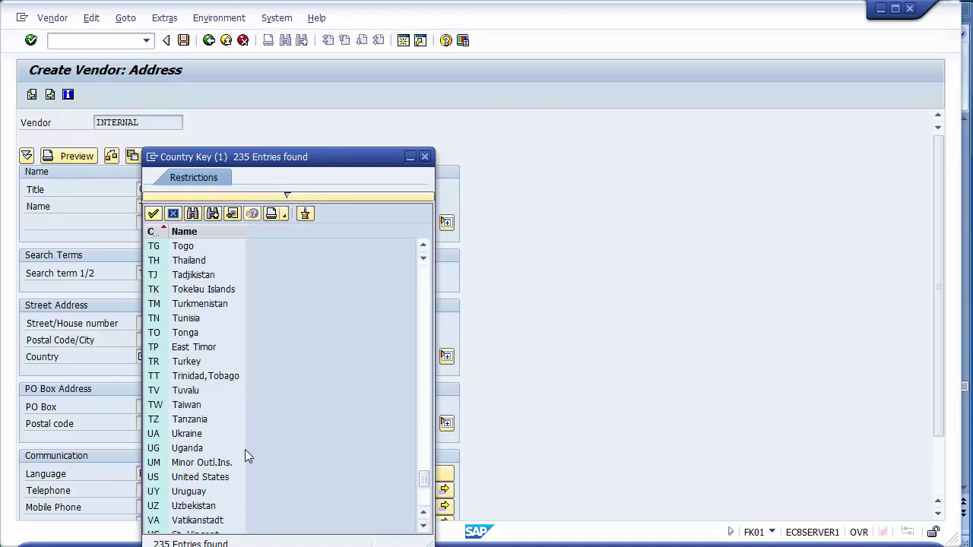
left_click(194, 478)
left_click(194, 479)
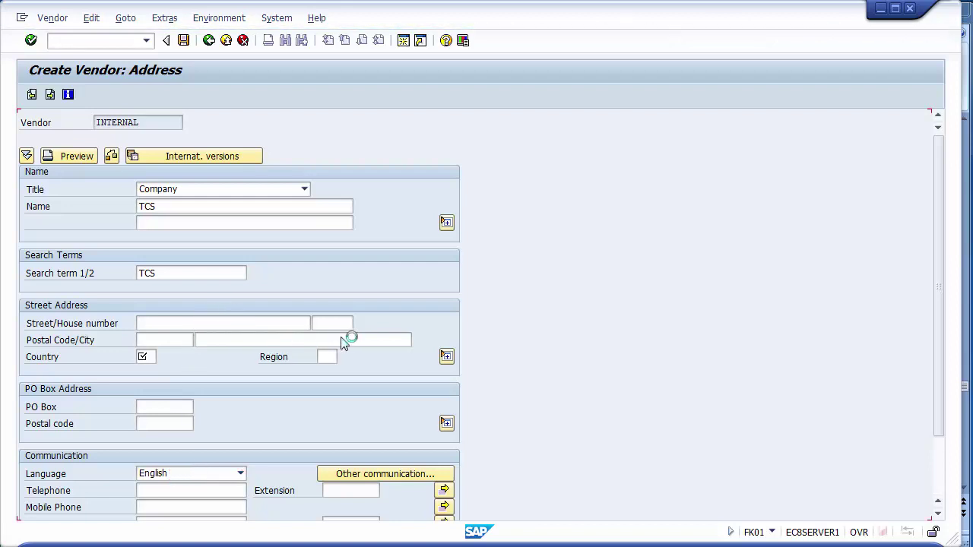
Set the region of the vendor's street address to NY (New York) from the available US regions.
left_click(328, 356)
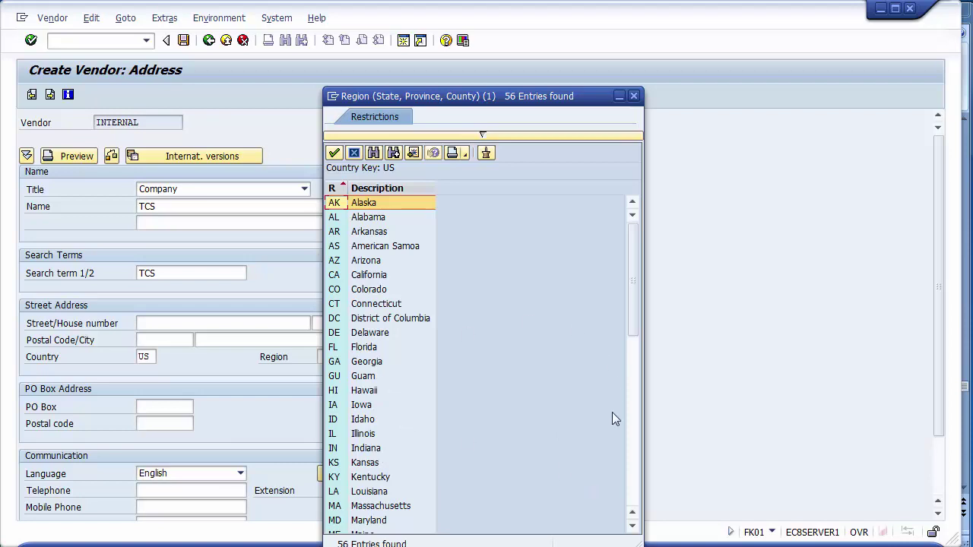
left_click(634, 495)
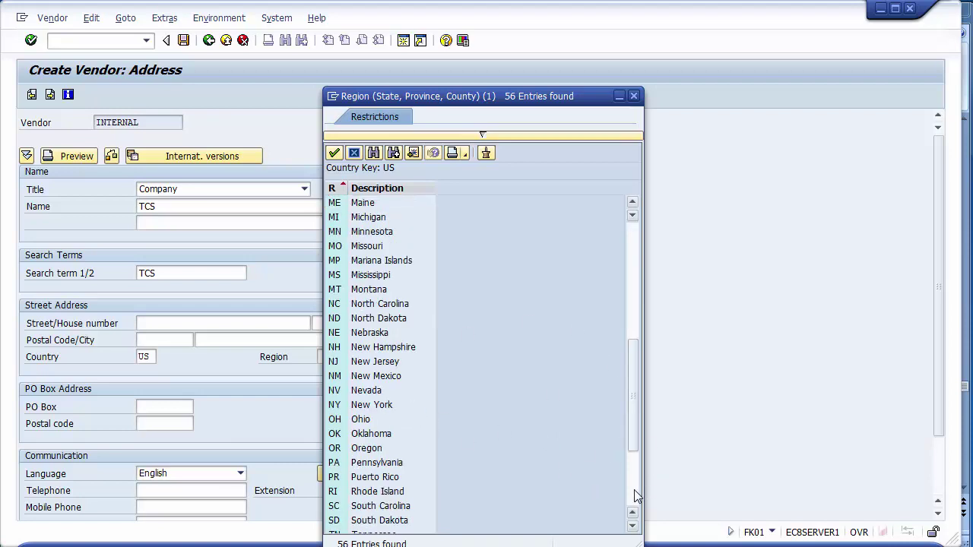
double_click(371, 409)
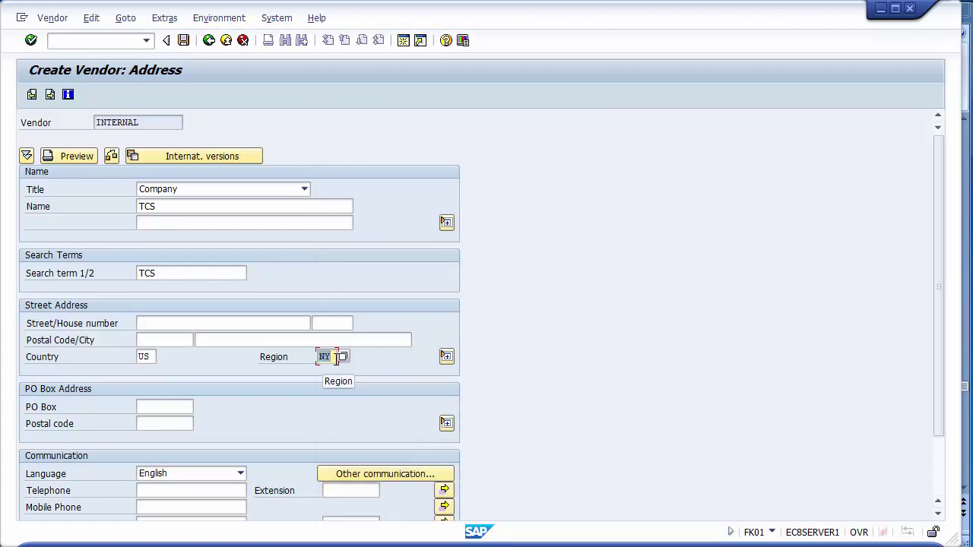
Fill in the street of the vendor's address and enter New york as the city, leaving the postal code blank.
left_click(193, 327)
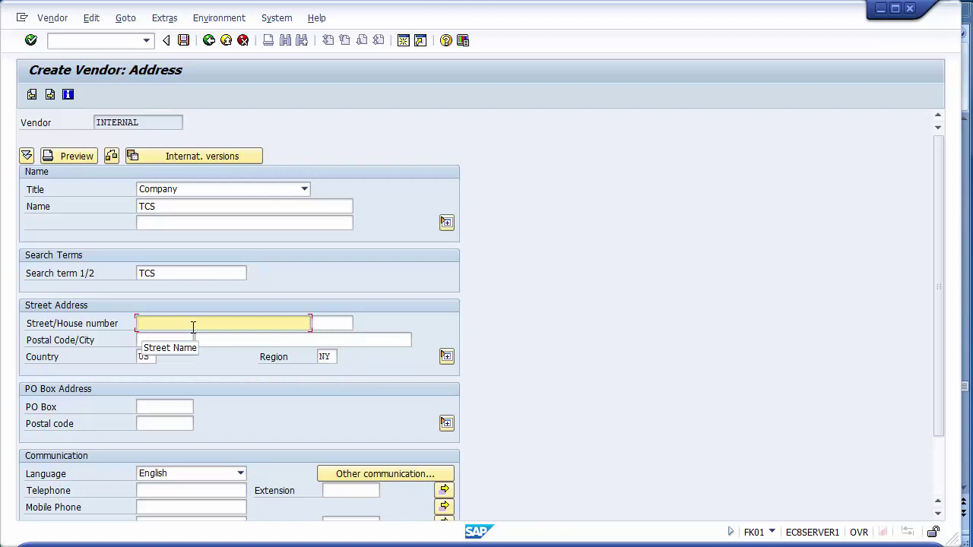
type("211")
left_click(167, 342)
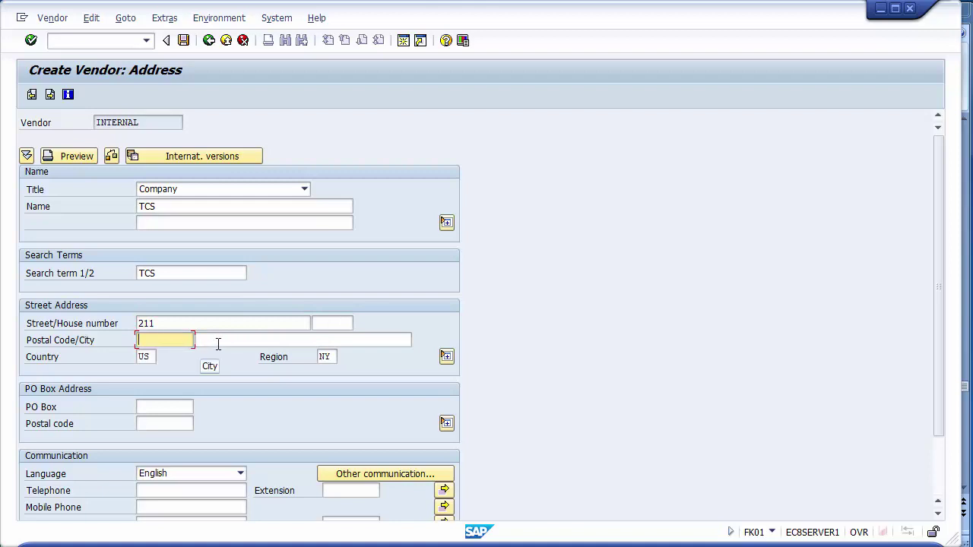
left_click(217, 342)
type("N")
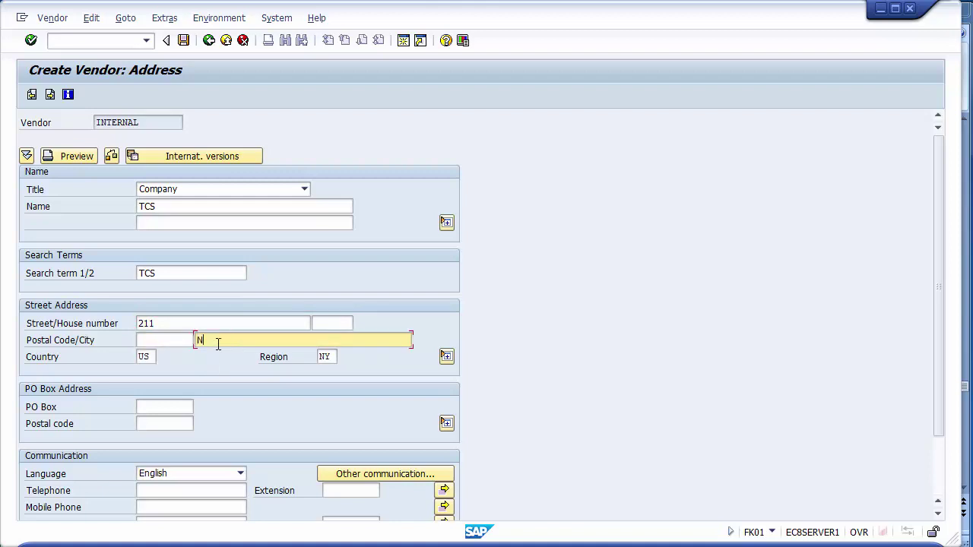
type("ewYork")
left_click(151, 358)
double_click(145, 357)
left_click(196, 361)
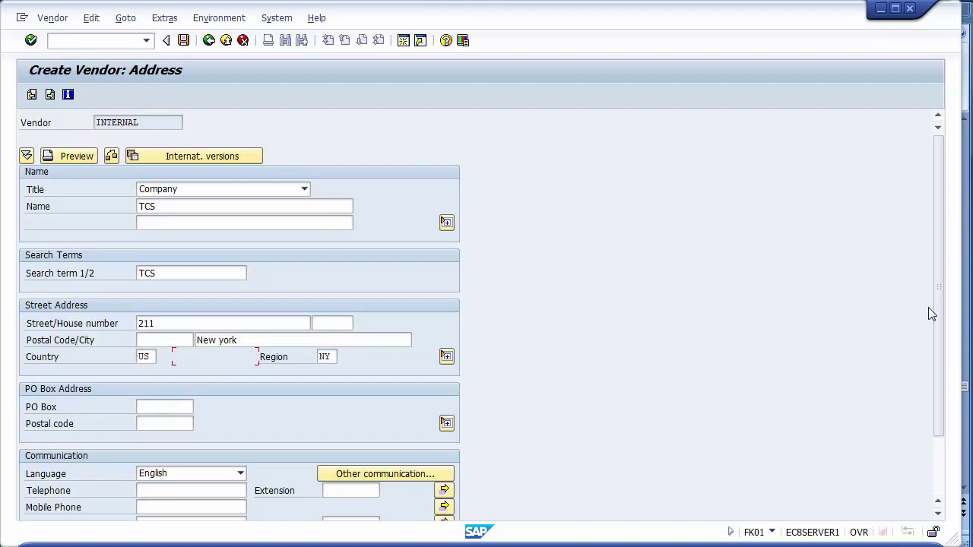
Leave the vendor's communication and control data blank and continue to the payment transactions.
left_click_drag(939, 332, 937, 436)
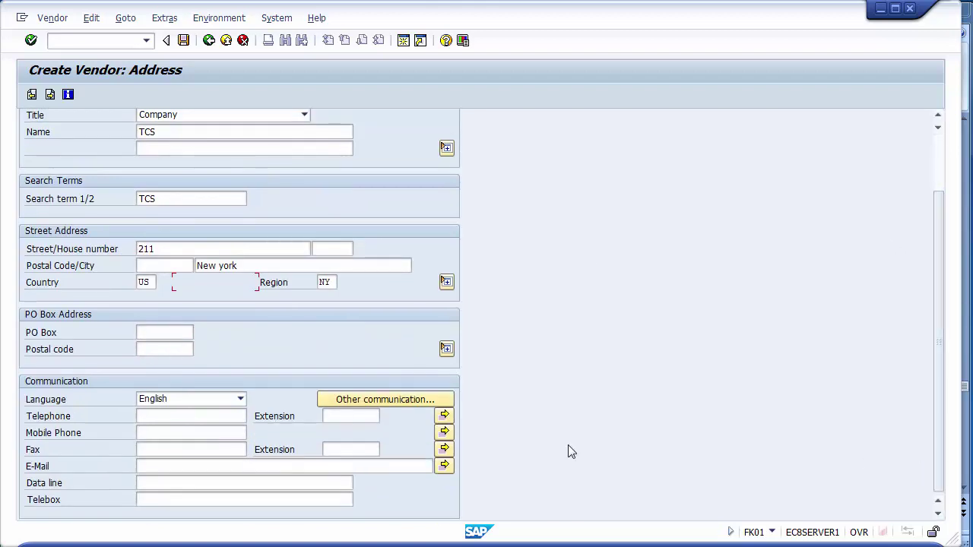
left_click(196, 412)
left_click(191, 435)
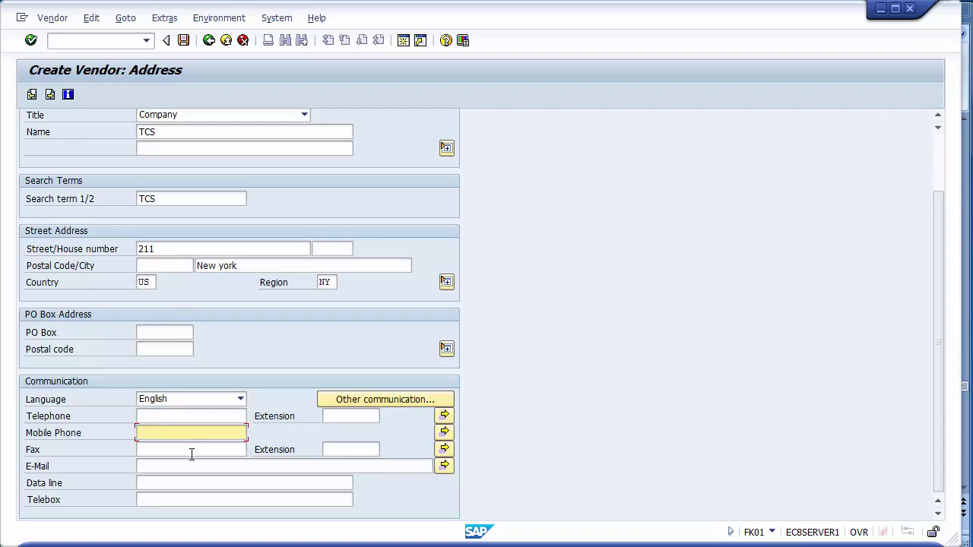
left_click(193, 466)
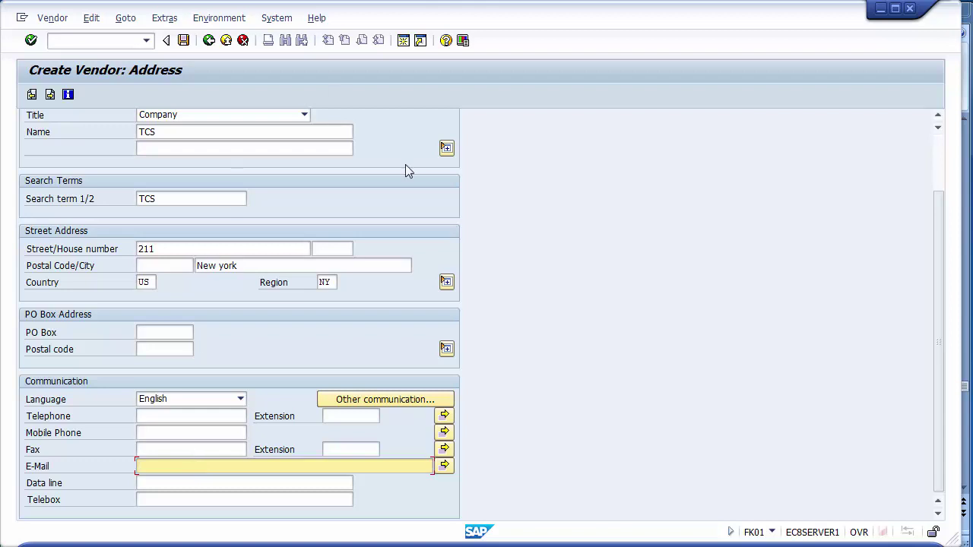
left_click(941, 150)
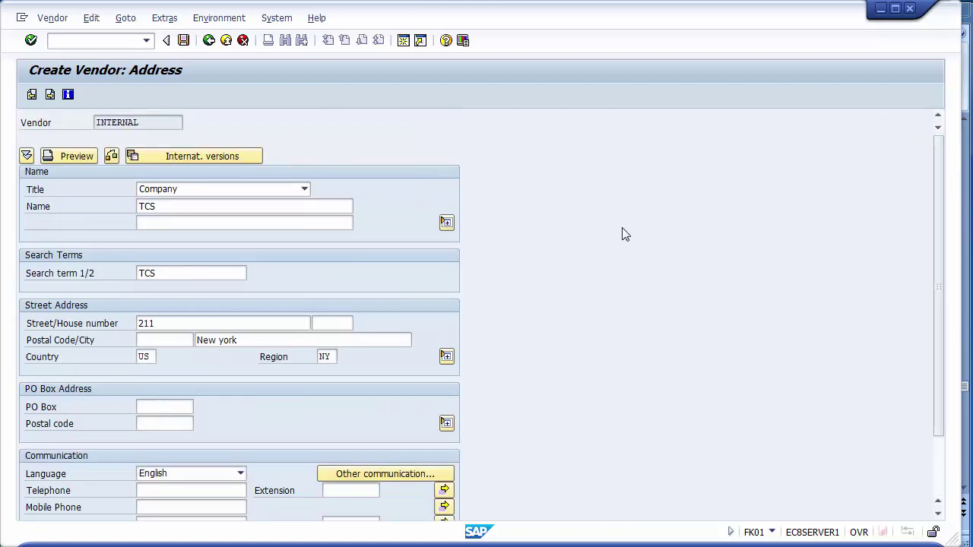
key("Return")
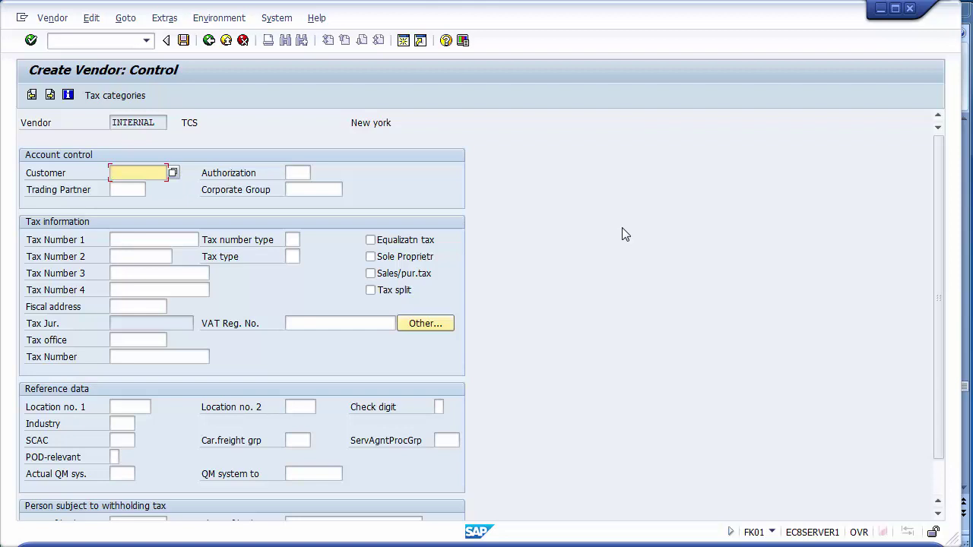
key("Return")
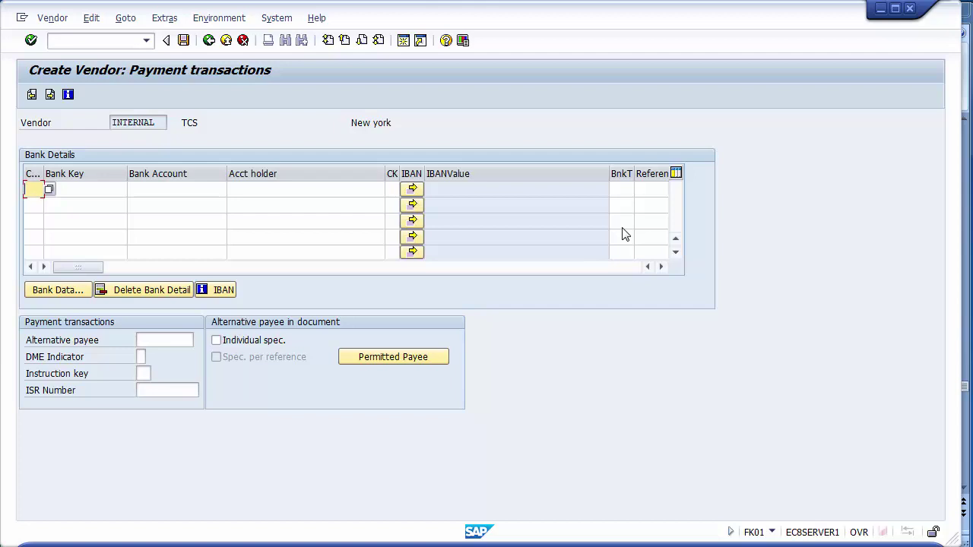
Leave the vendor's bank key, bank account and account holder blank and continue to the contact persons.
left_click(67, 186)
left_click(171, 192)
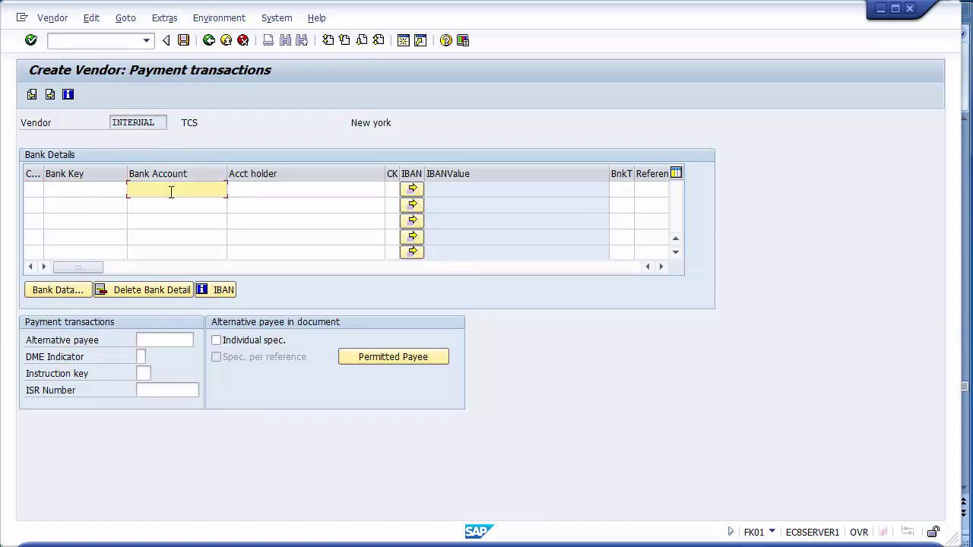
left_click(281, 189)
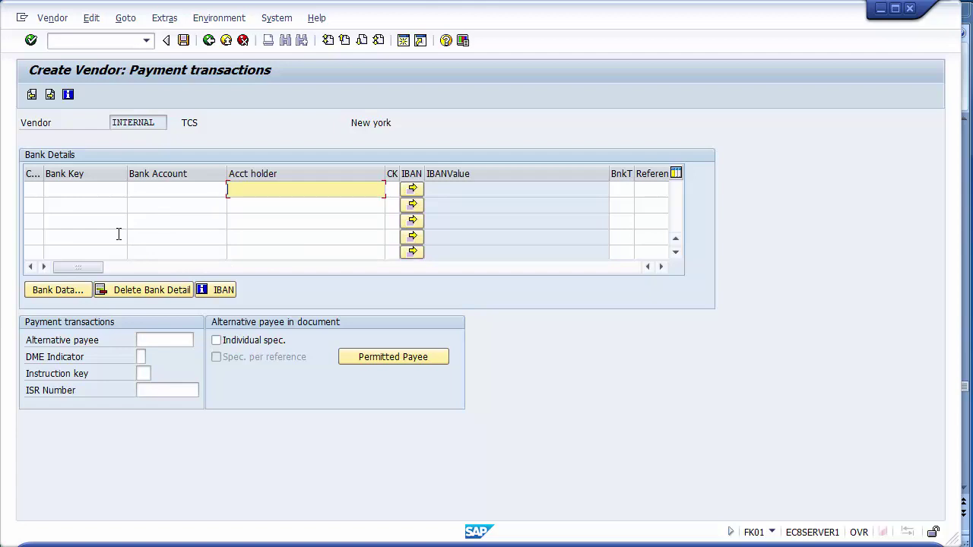
key("Return")
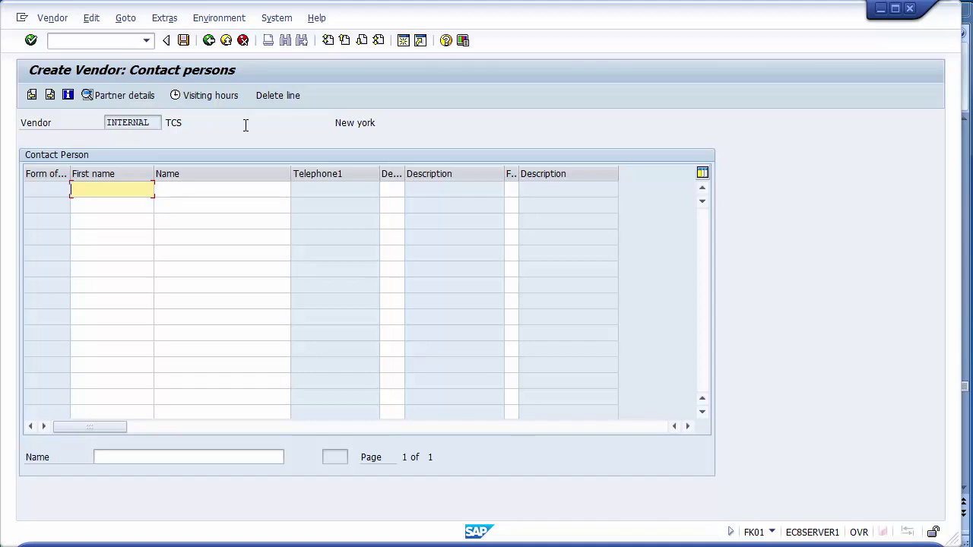
Review the contact person columns, leave them blank and continue to the vendor's company code accounting information.
left_click(310, 186)
left_click(442, 184)
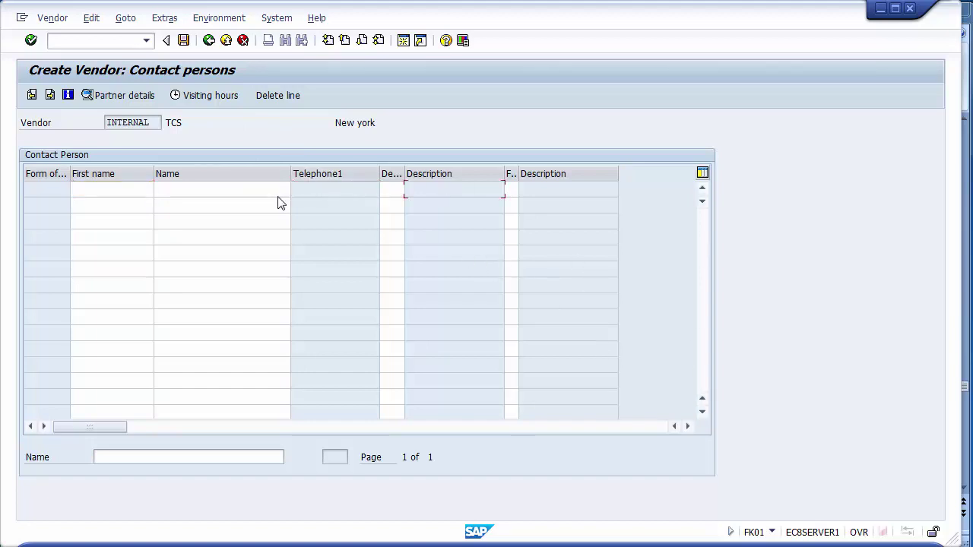
left_click(688, 426)
left_click(688, 426)
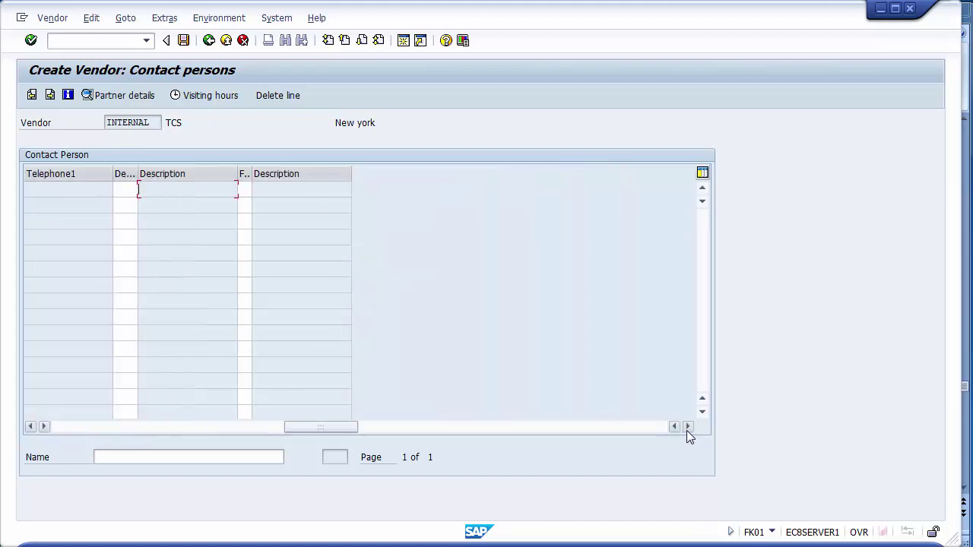
left_click(30, 426)
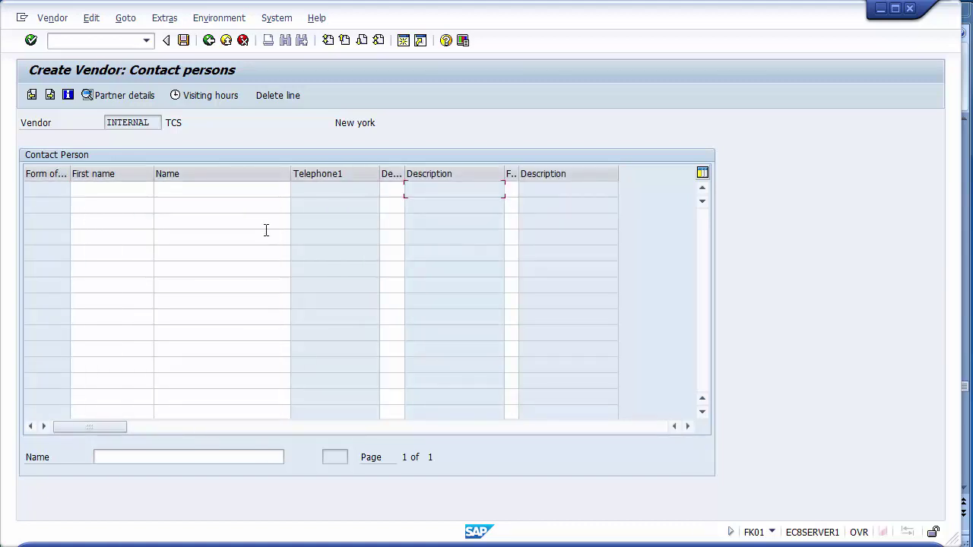
key("Return")
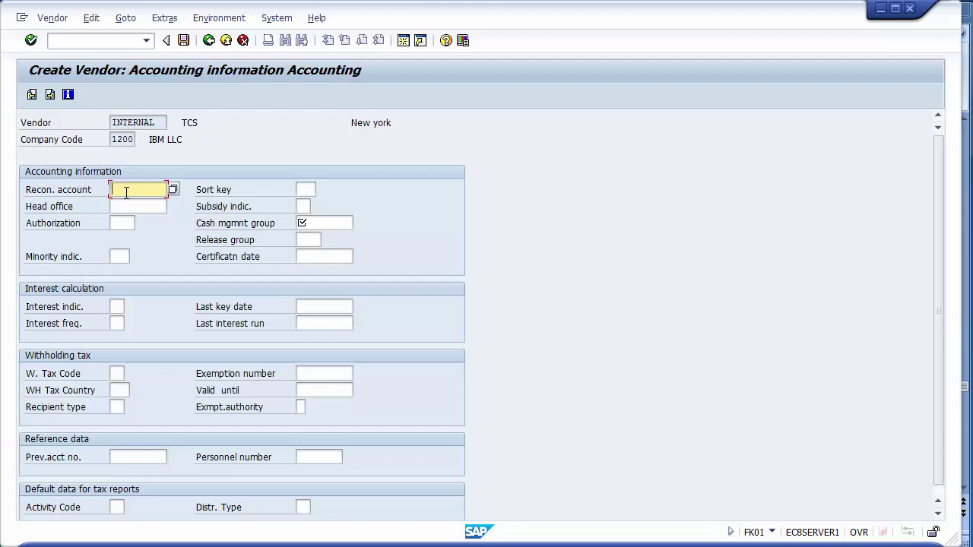
Set the vendor's reconciliation account to the Domestic Vendor Account from the list of possible entries.
left_click(80, 195)
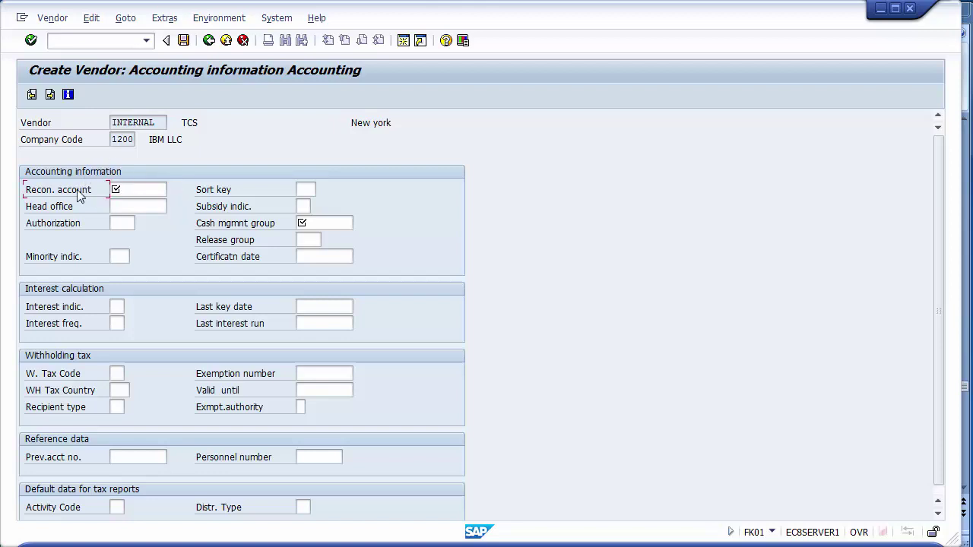
left_click(122, 189)
key("F4")
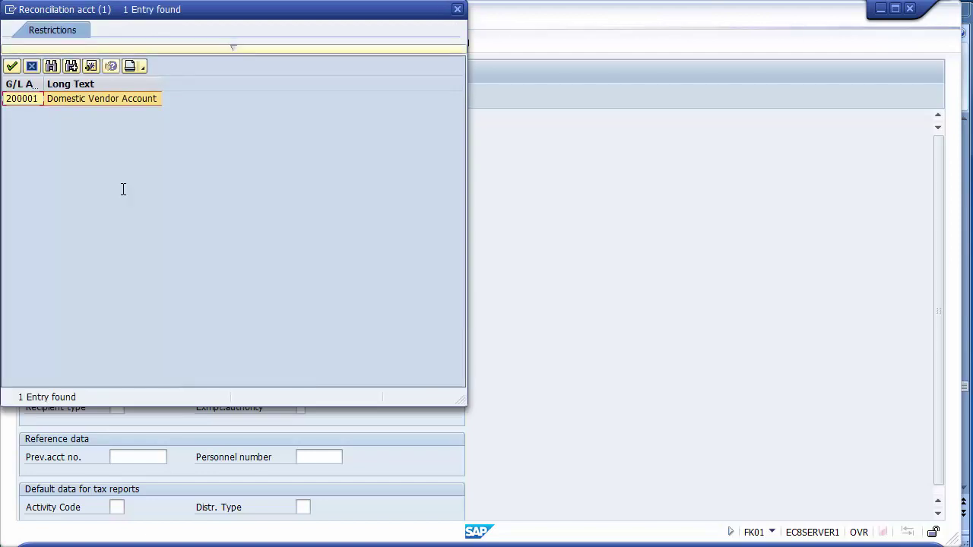
left_click(101, 100)
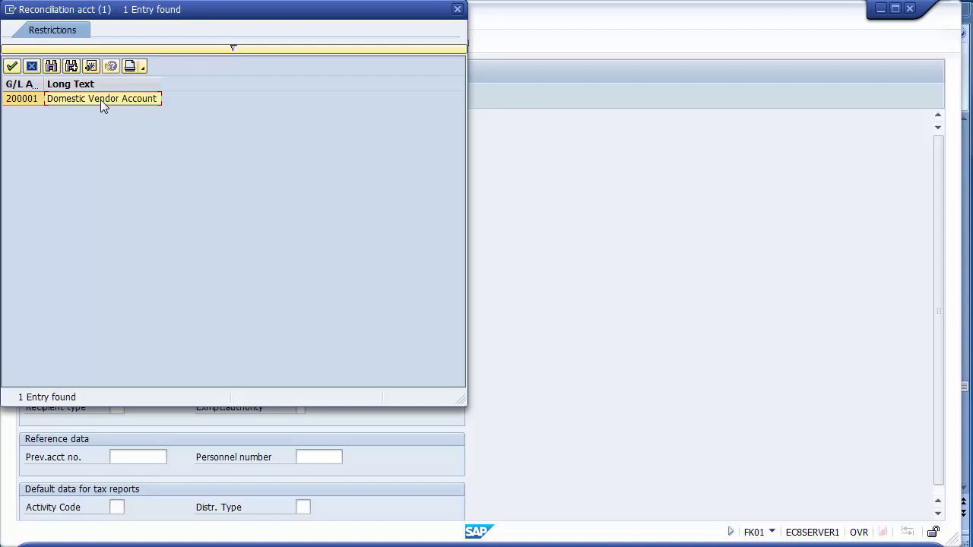
double_click(100, 99)
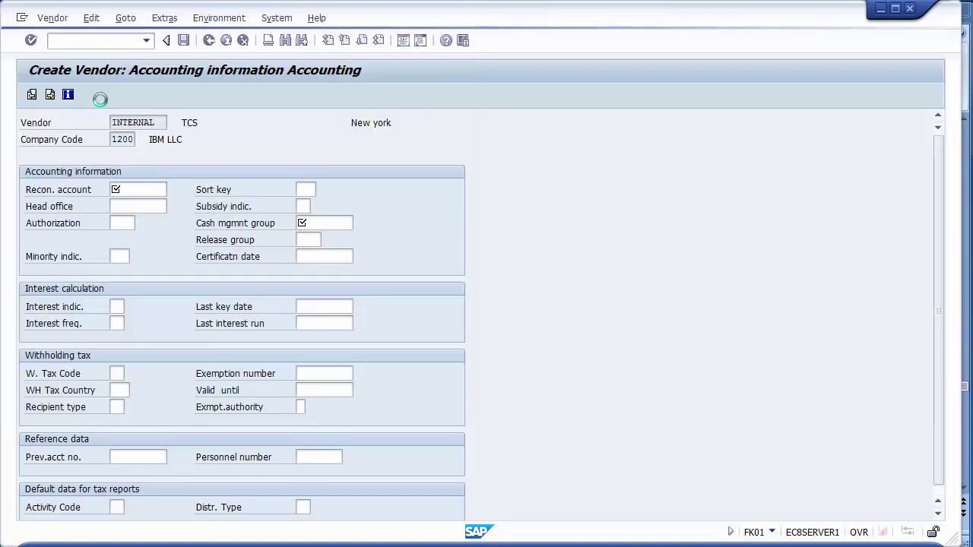
left_click(136, 206)
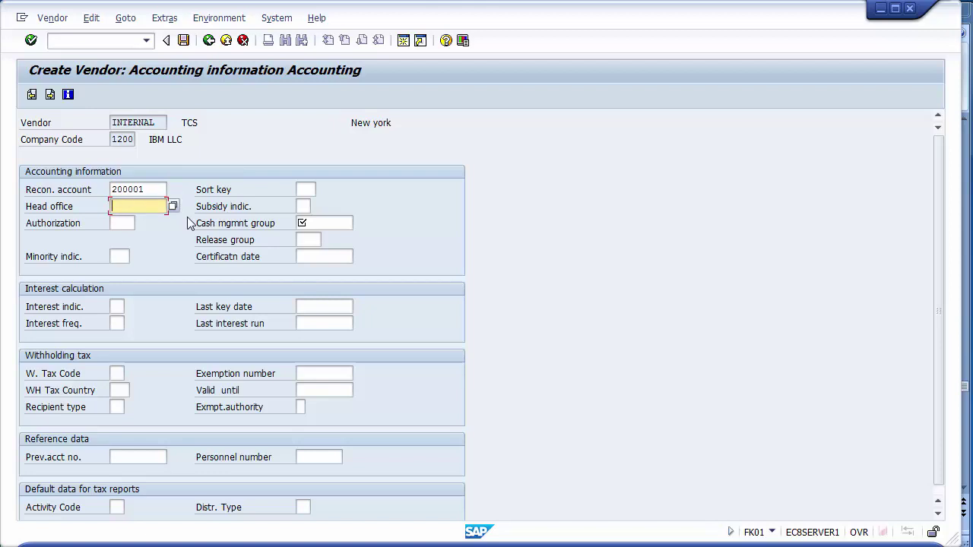
left_click(313, 239)
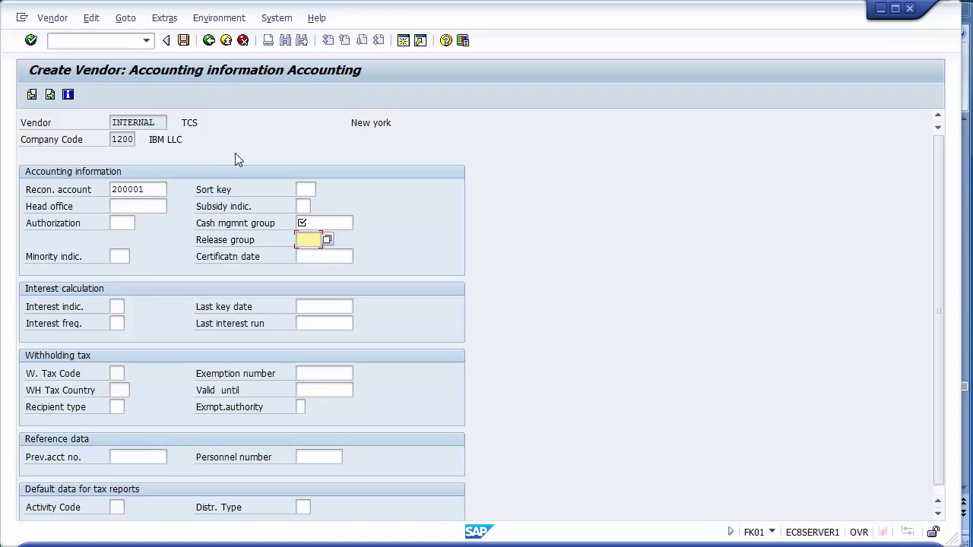
left_click(161, 189)
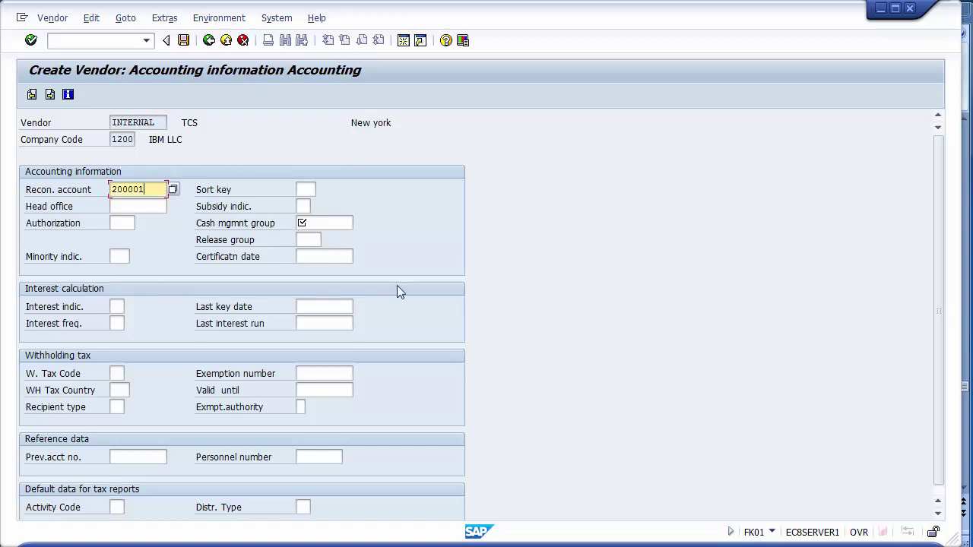
Set the cash management group to A1 (Domestic payments) and save the new vendor record.
left_click(231, 227)
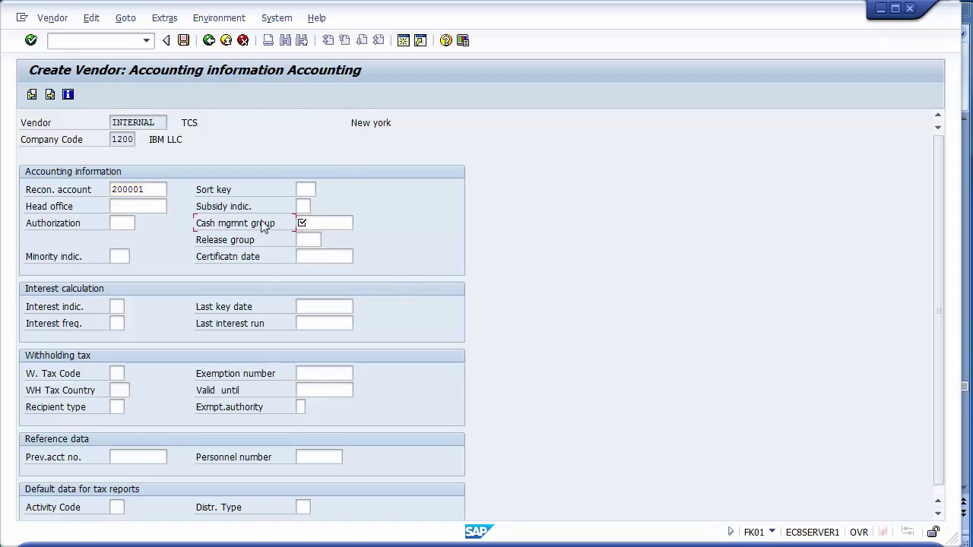
left_click(321, 221)
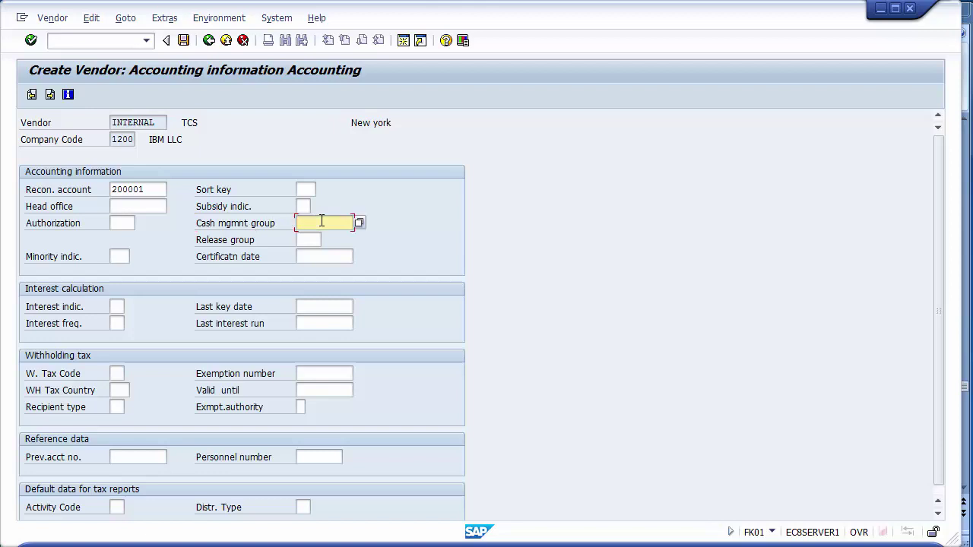
left_click(322, 221)
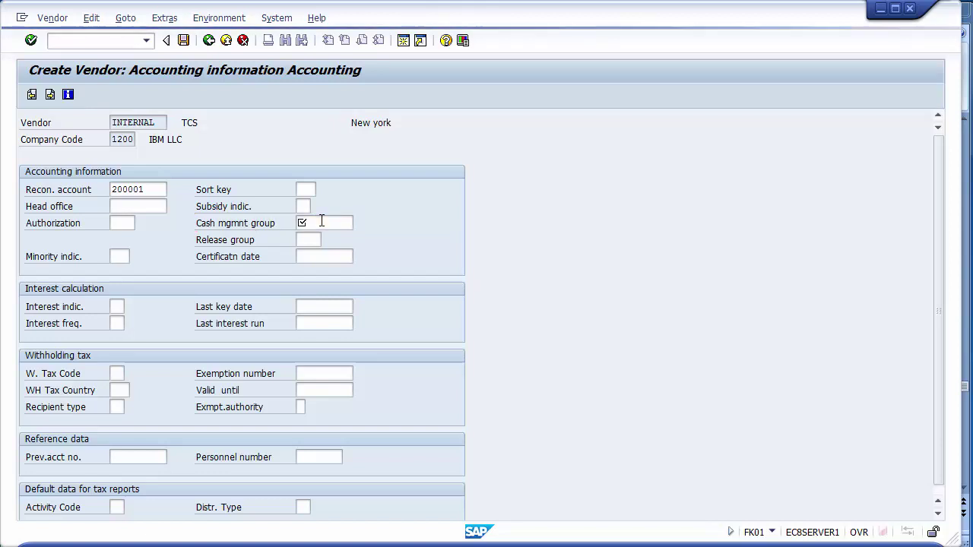
left_click(322, 221)
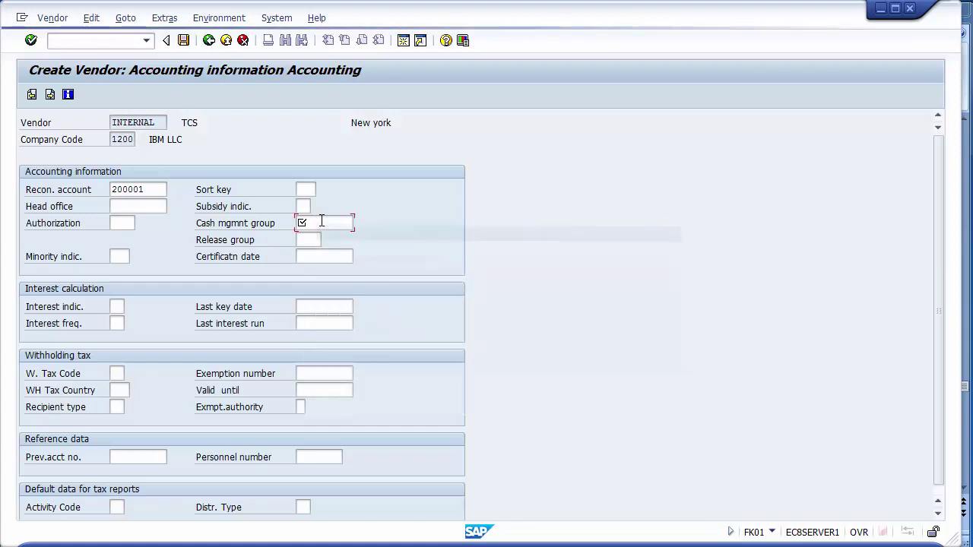
key("F4")
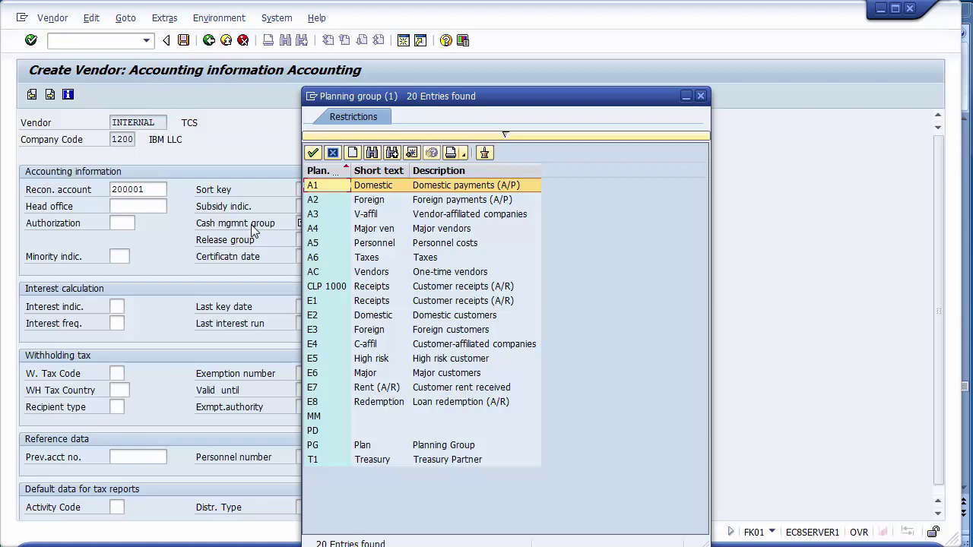
double_click(364, 188)
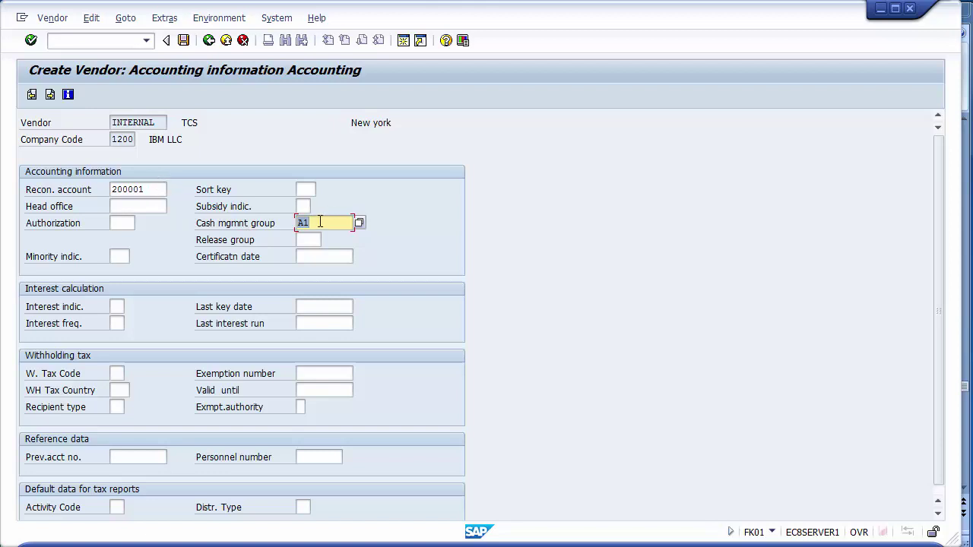
left_click(184, 45)
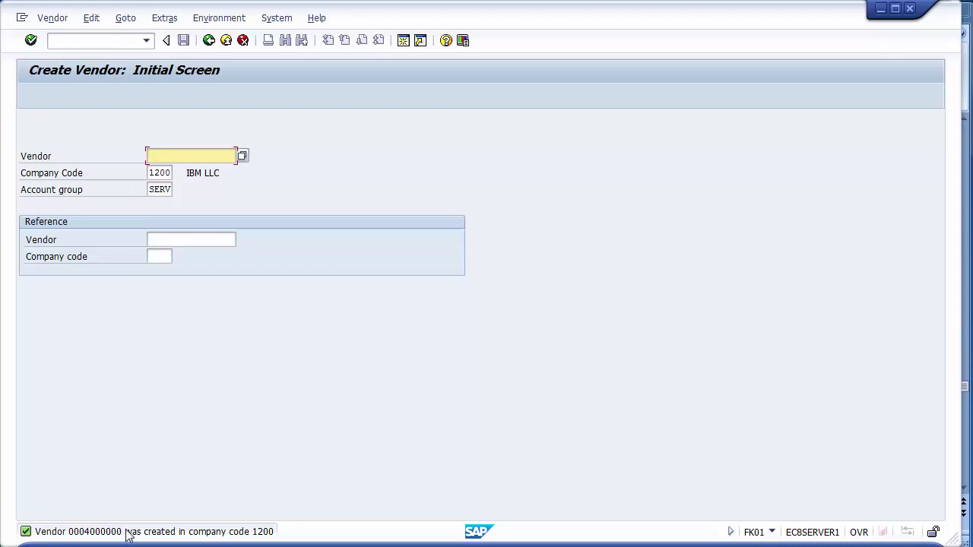
left_click(96, 42)
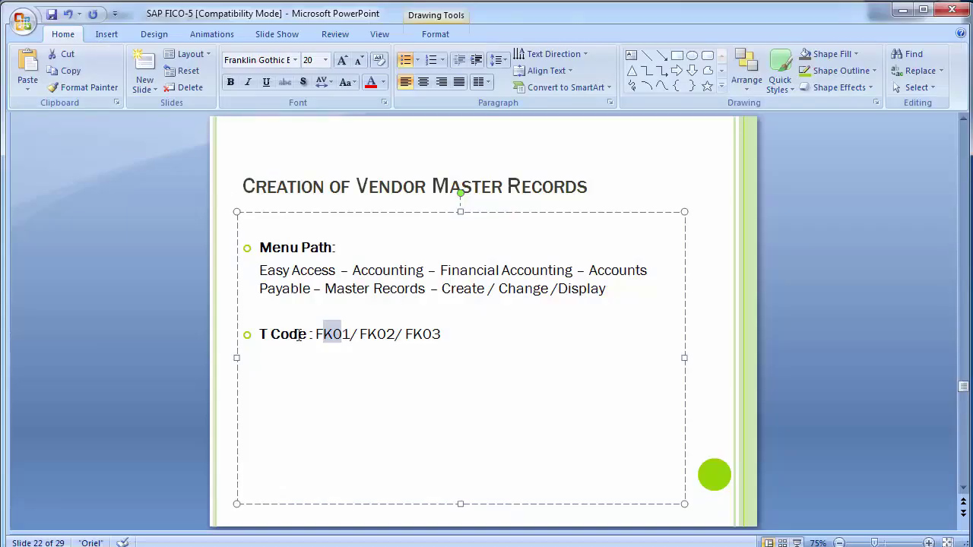
Highlight transaction codes FK02 and FK03 on the slide, switch to SAP and run transaction FK02.
left_click_drag(360, 333, 396, 335)
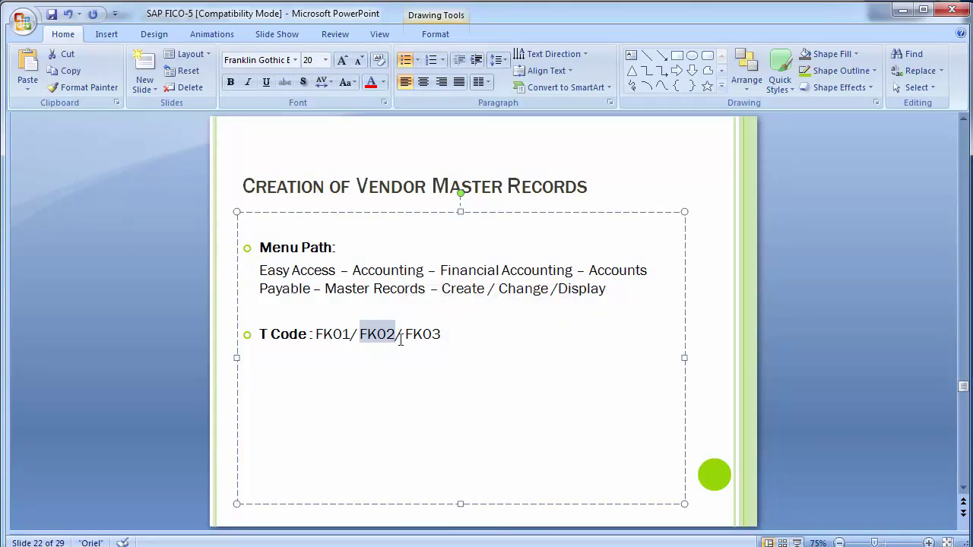
left_click_drag(406, 336, 444, 336)
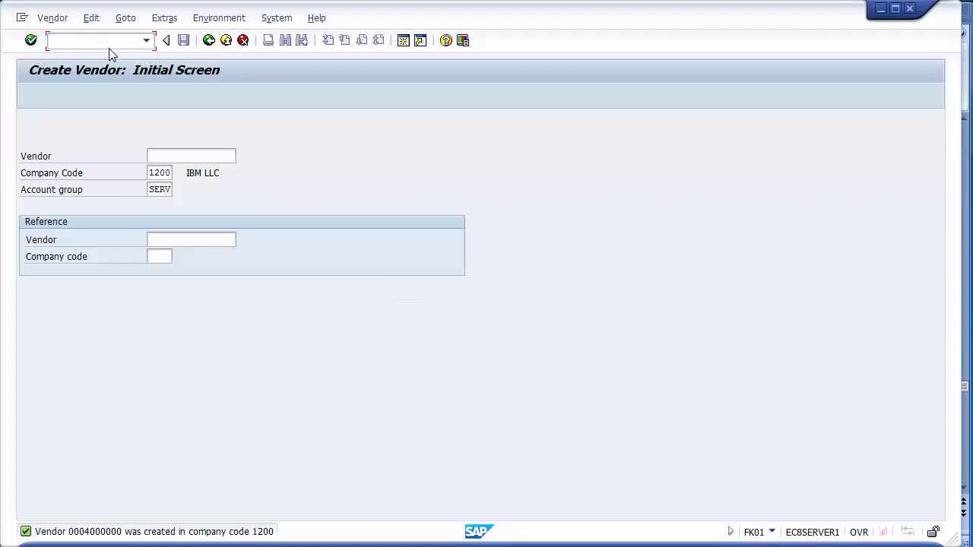
type("/nfk02")
key("Return")
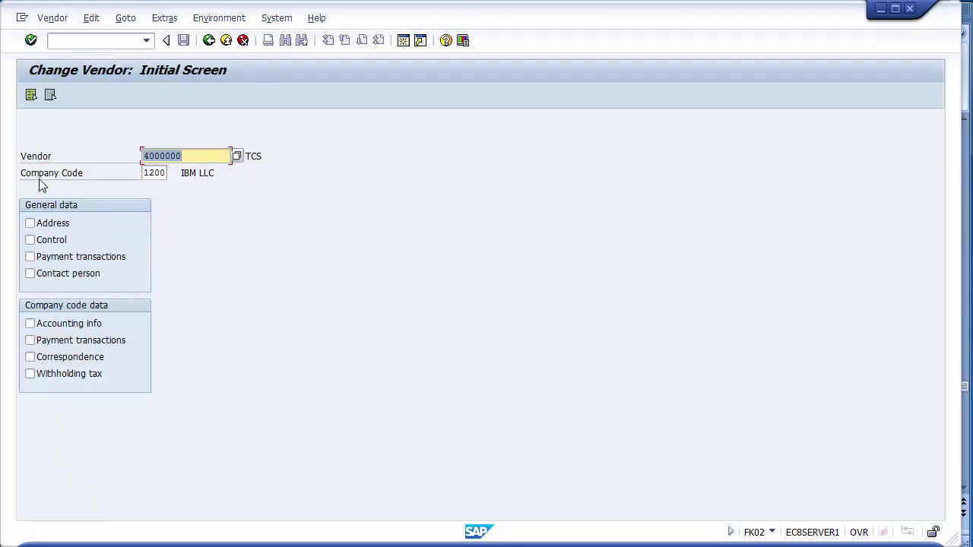
Select all available general and company code data sections for vendor TCS except withholding tax, and open the record for changing.
left_click(30, 223)
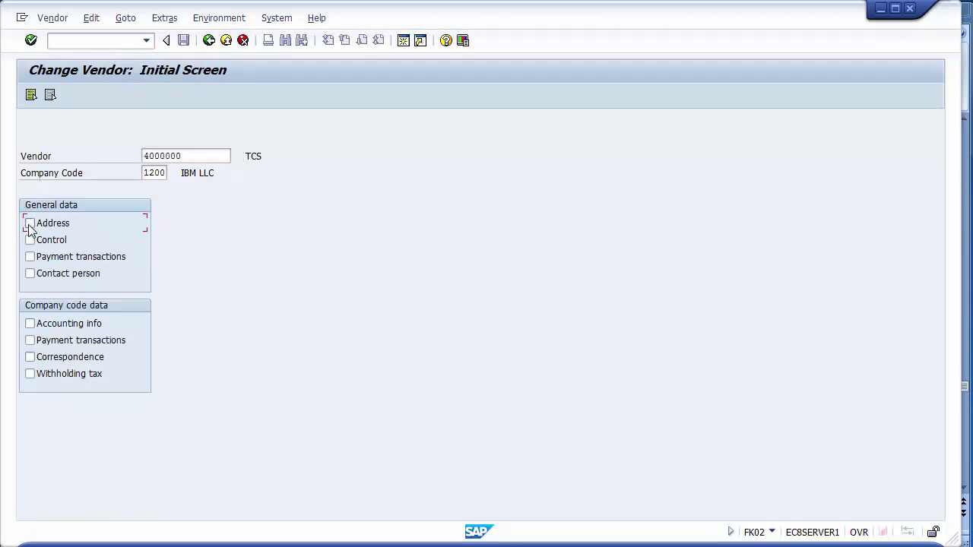
left_click(30, 239)
left_click(30, 222)
left_click(30, 239)
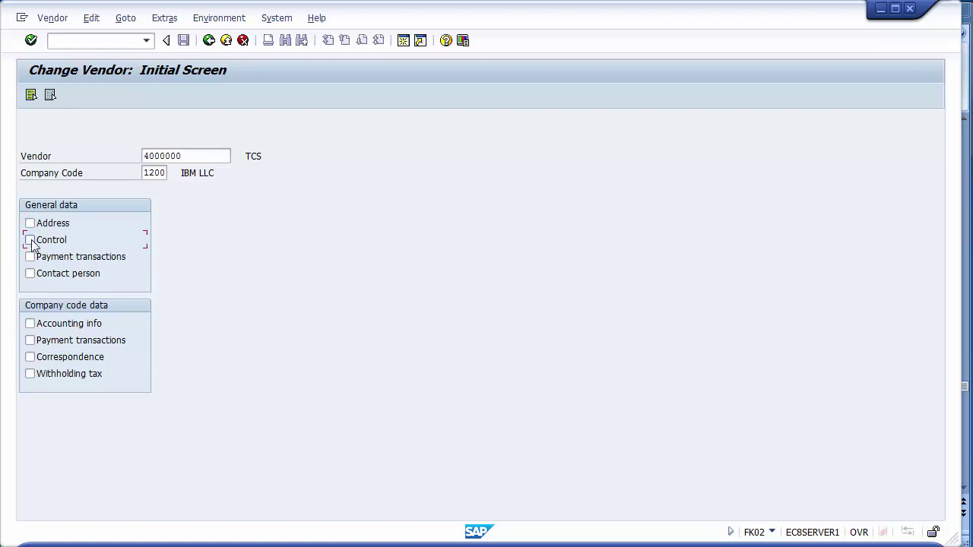
left_click(32, 95)
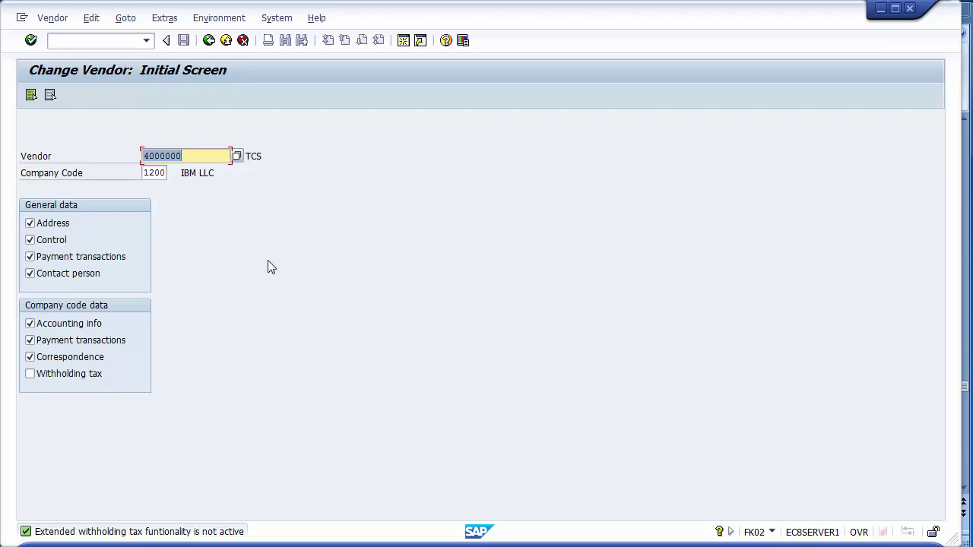
key("Return")
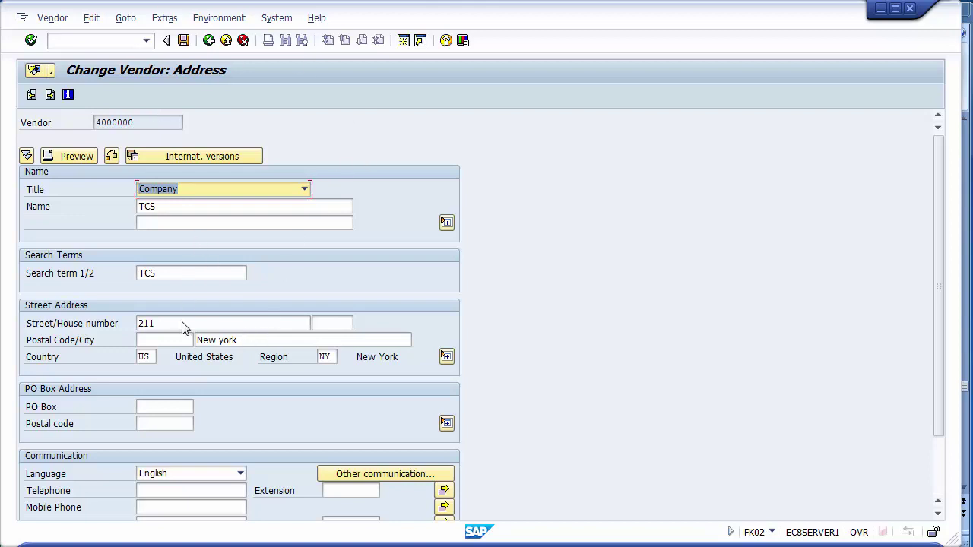
Review the vendor's name, address and communication fields without changing them and continue to the control data.
left_click(192, 201)
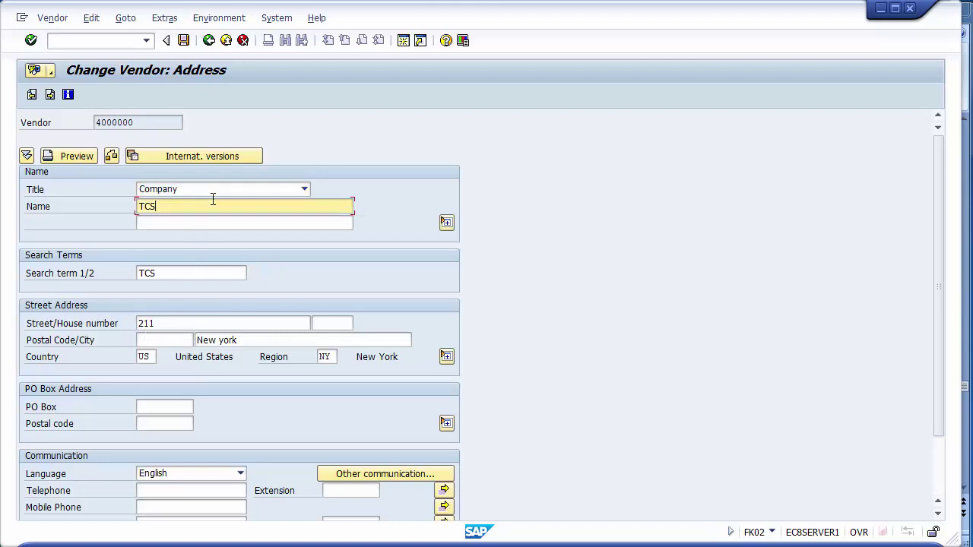
scroll(83, 251, "down", 3)
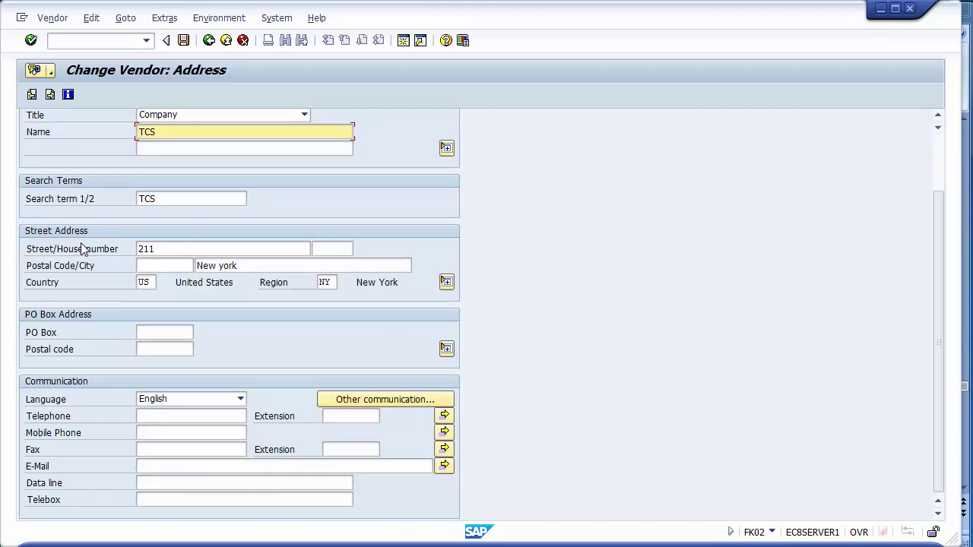
left_click(162, 434)
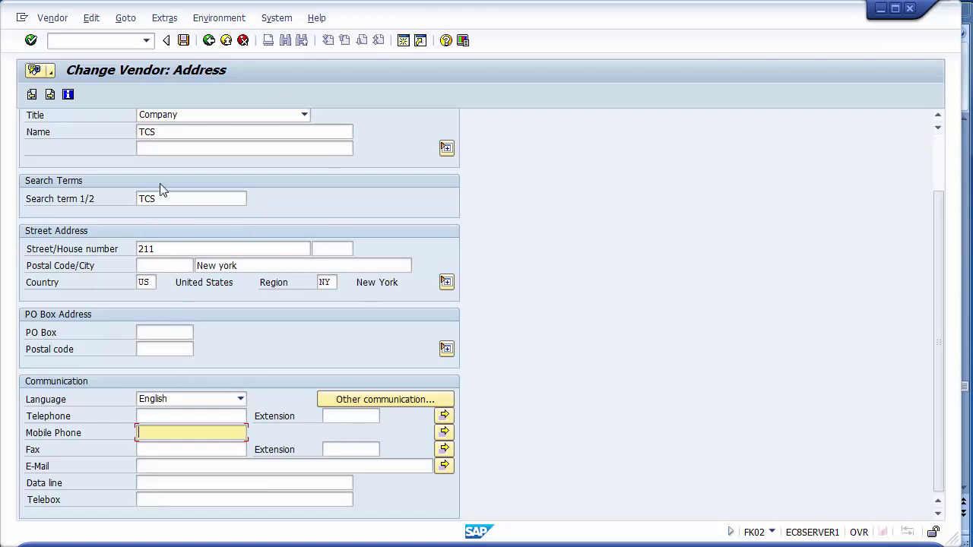
left_click(50, 95)
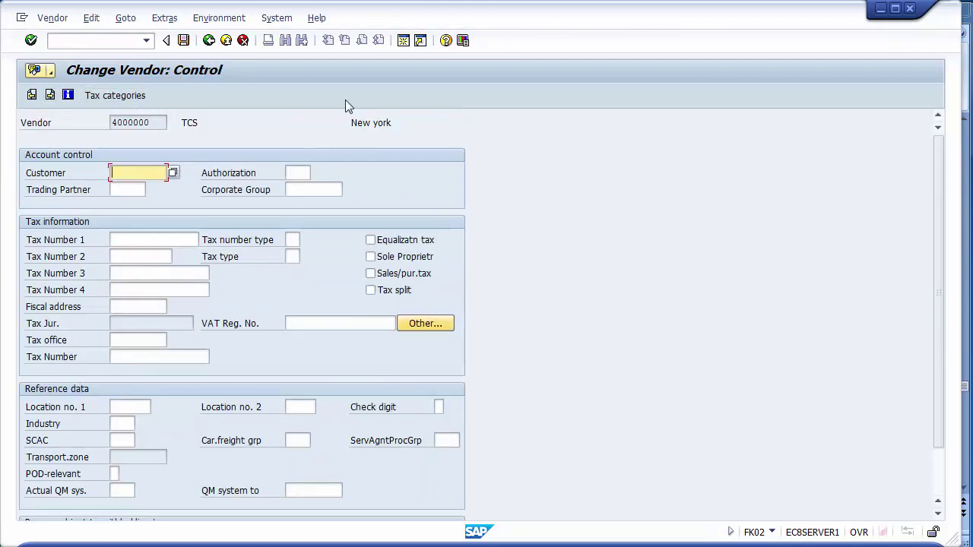
Review the vendor's VAT registration and bank detail fields, leave them blank and continue to the contact persons.
left_click(305, 320)
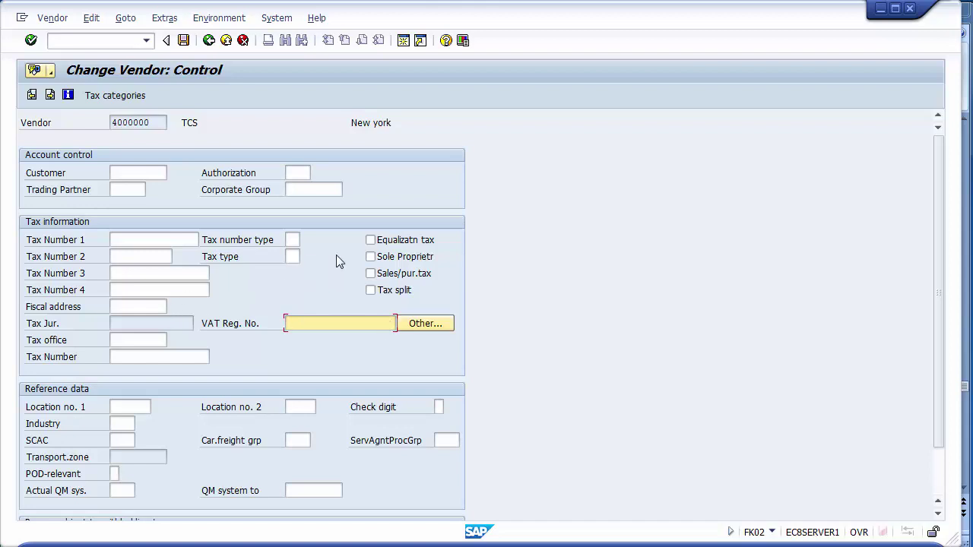
left_click(51, 96)
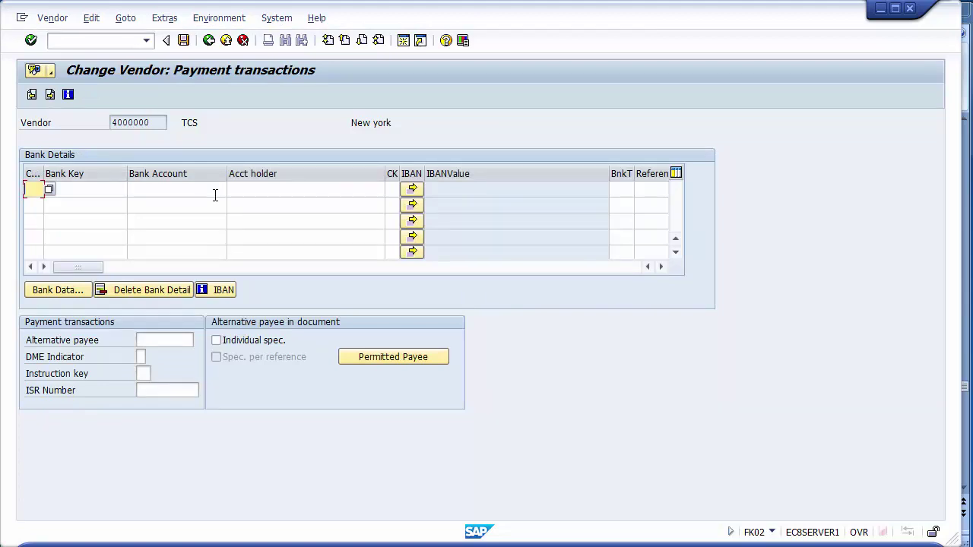
left_click(95, 194)
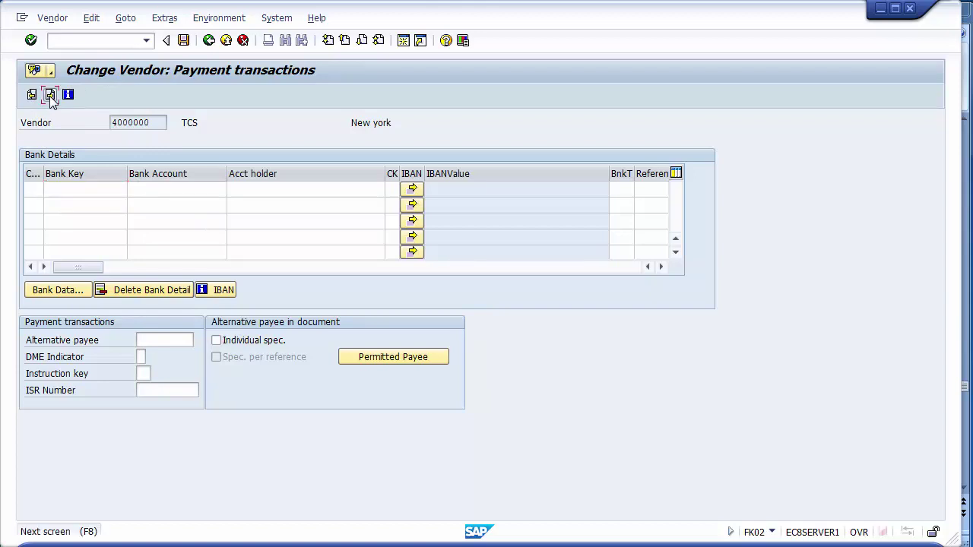
left_click(49, 95)
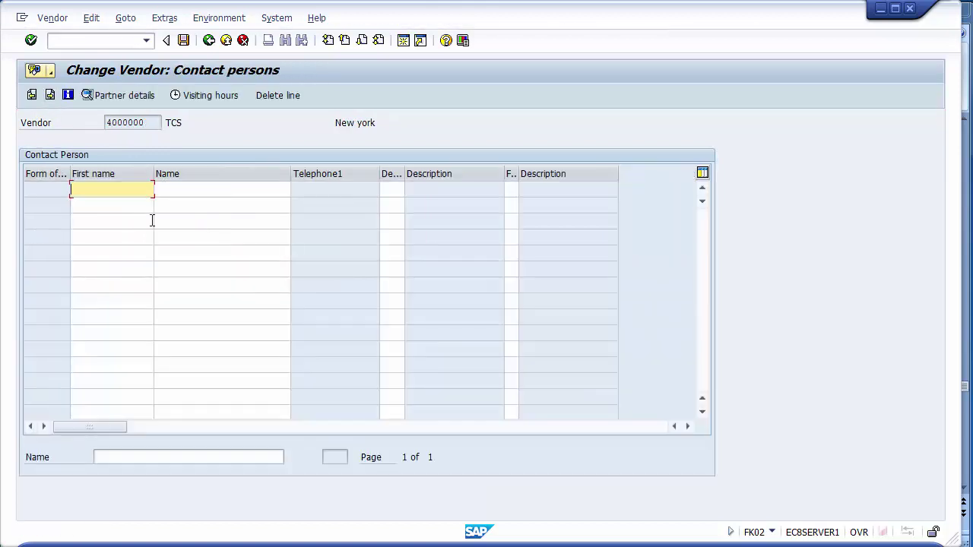
Continue to the vendor's company code accounting information and save the record.
left_click(50, 95)
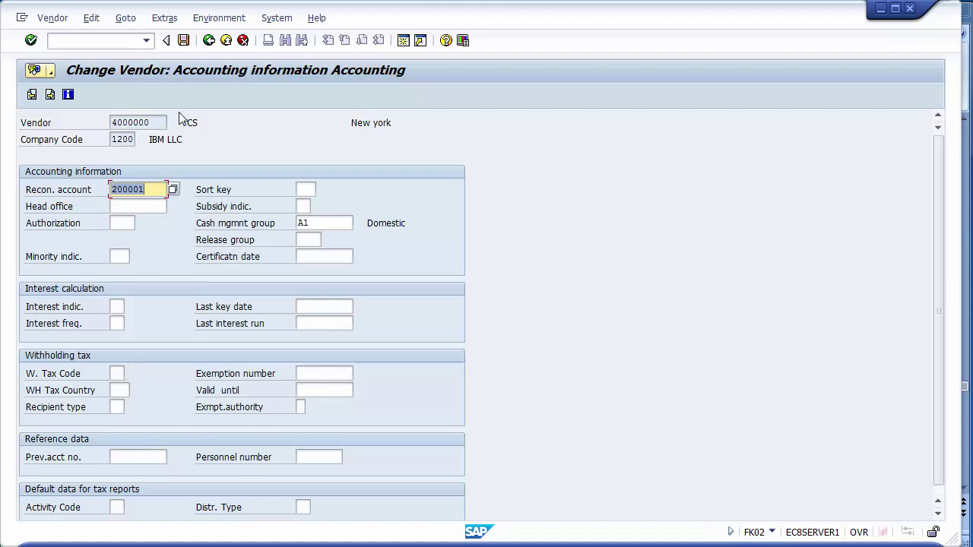
left_click(183, 41)
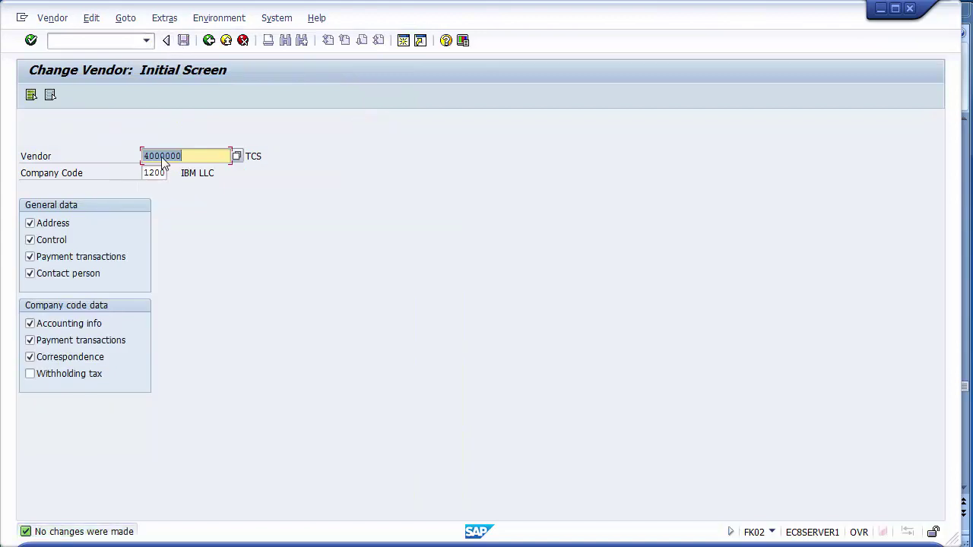
Switch to the PowerPoint slide and highlight transaction code FK03 in the T Code line.
key("alt+Tab")
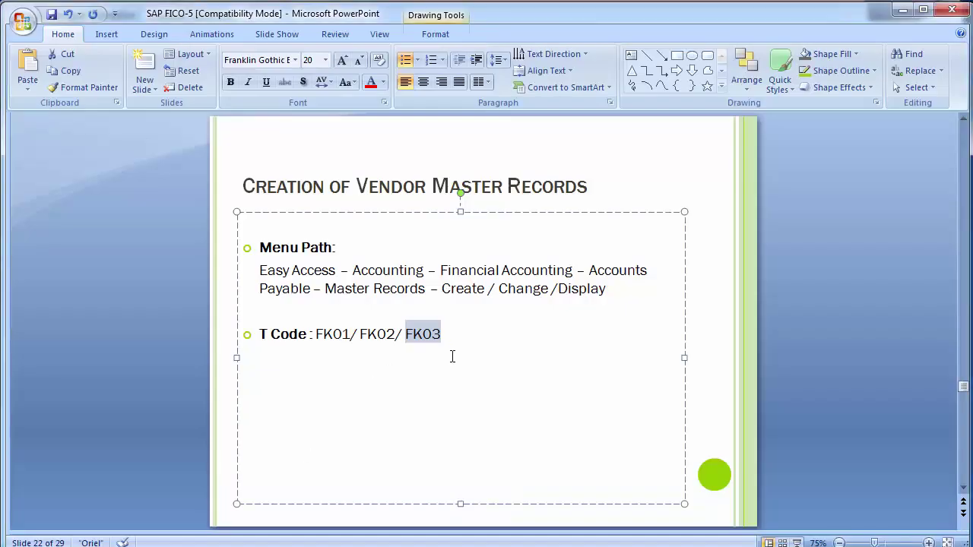
left_click(453, 356)
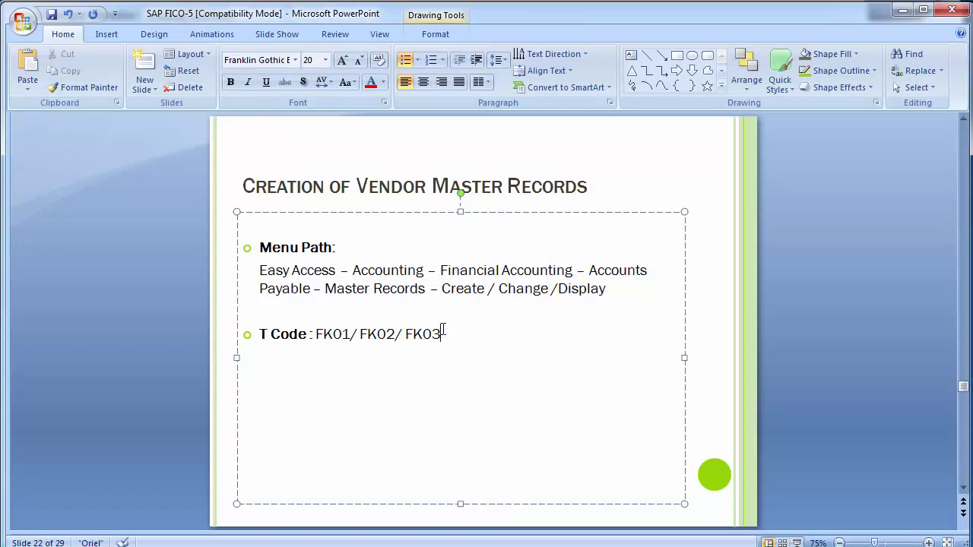
left_click_drag(441, 334, 406, 337)
left_click(166, 350)
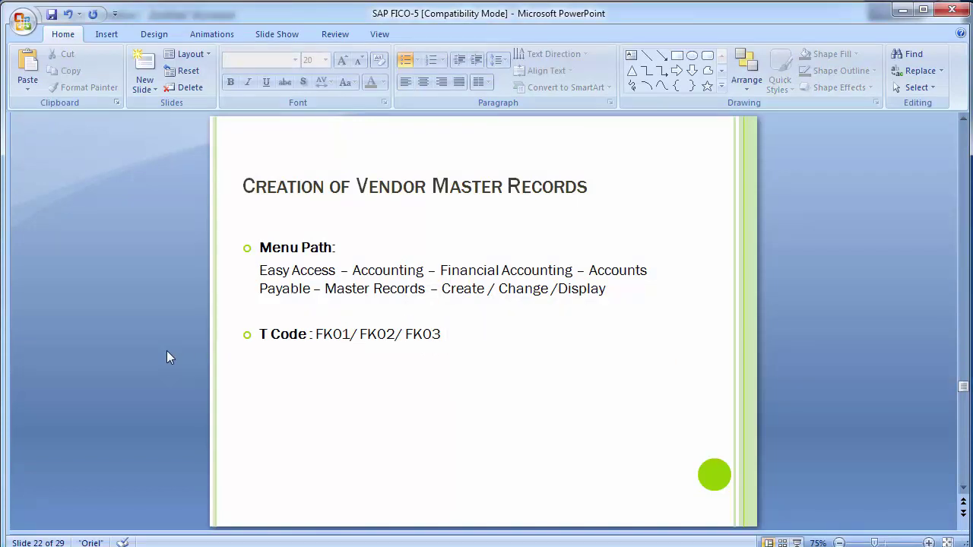
Switch back to SAP and run transaction FK03 to display a vendor.
key("alt+Tab")
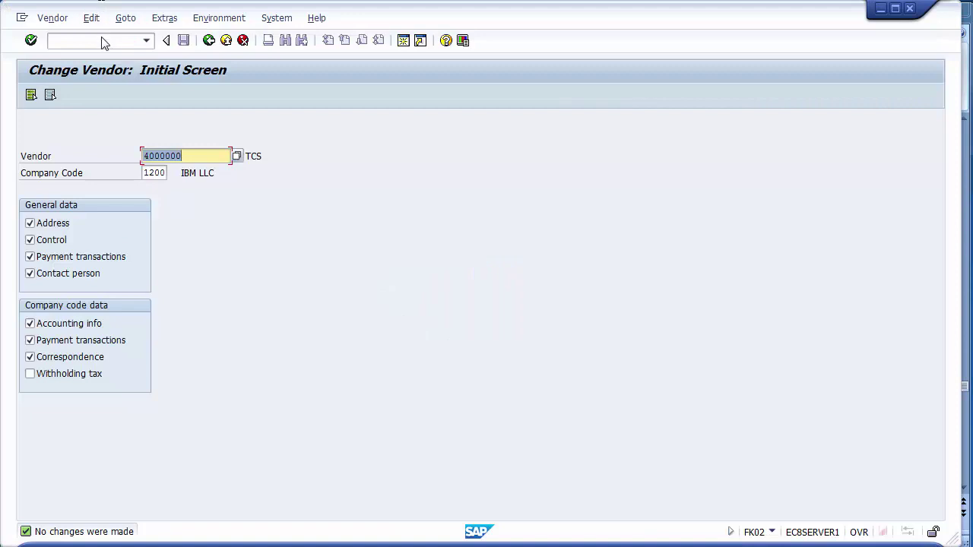
left_click(103, 38)
type("/n")
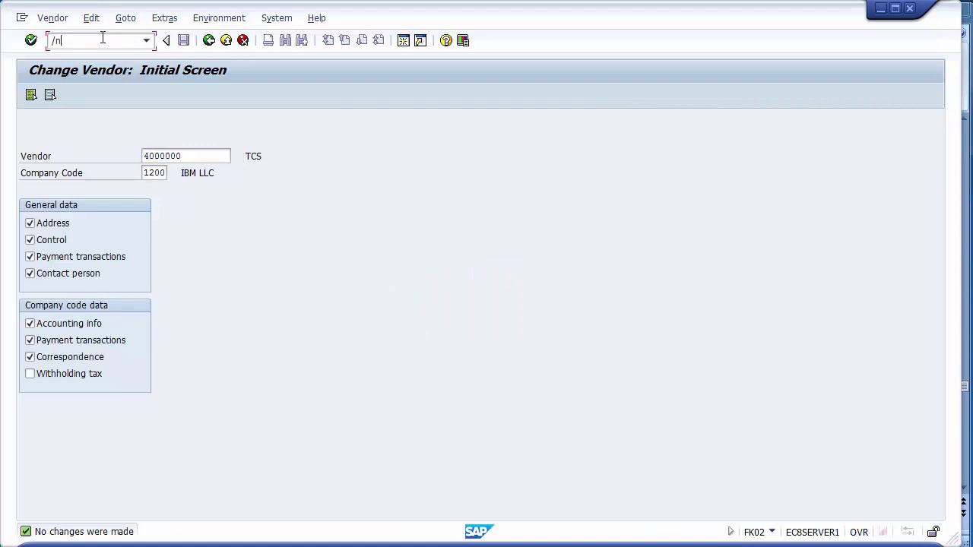
type("fk03")
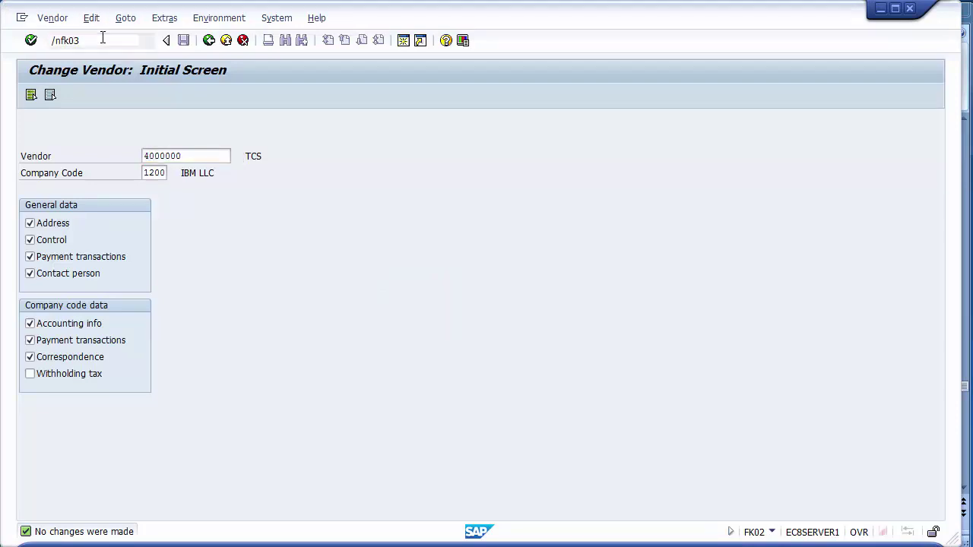
key("Return")
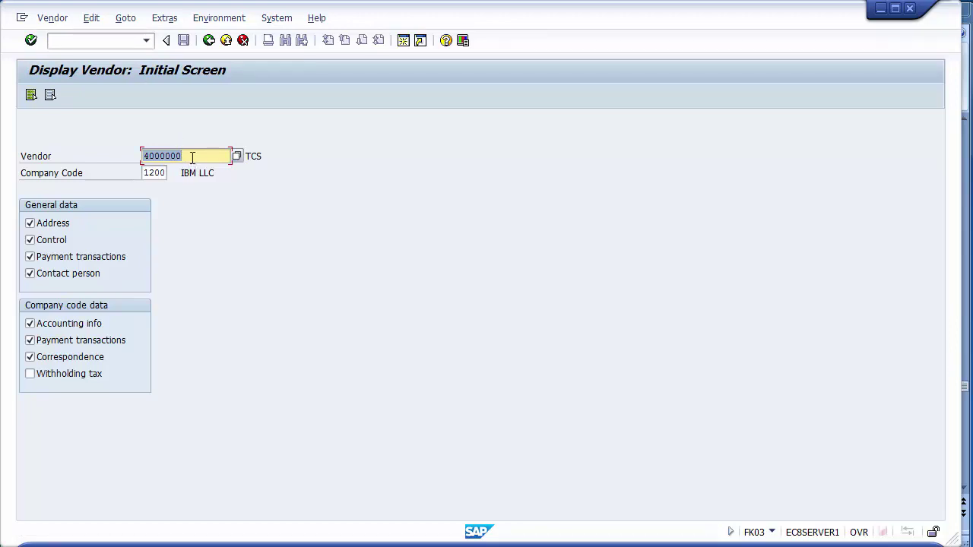
Clear the vendor number, search vendors by country/company code for company code 1200, and pick the TCS entry.
key("Delete")
key("Return")
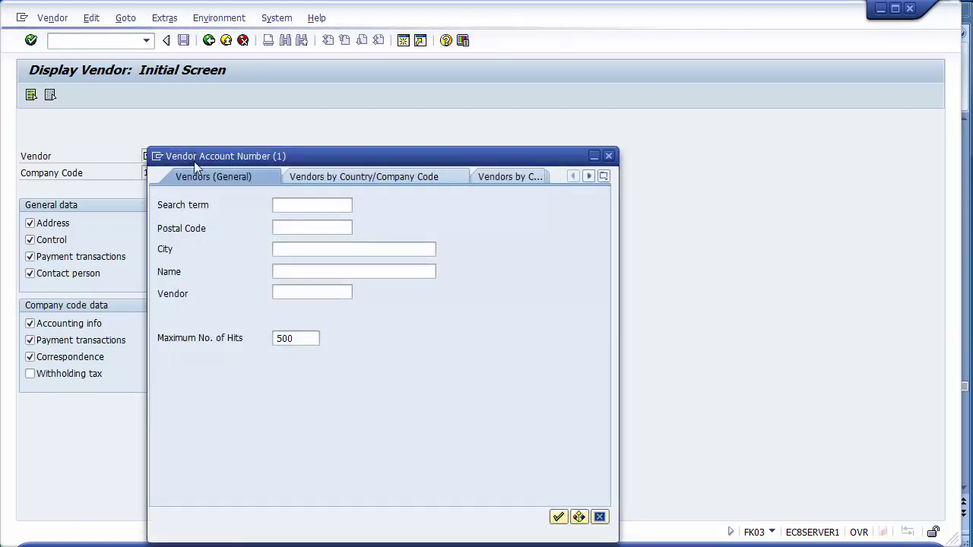
left_click(371, 179)
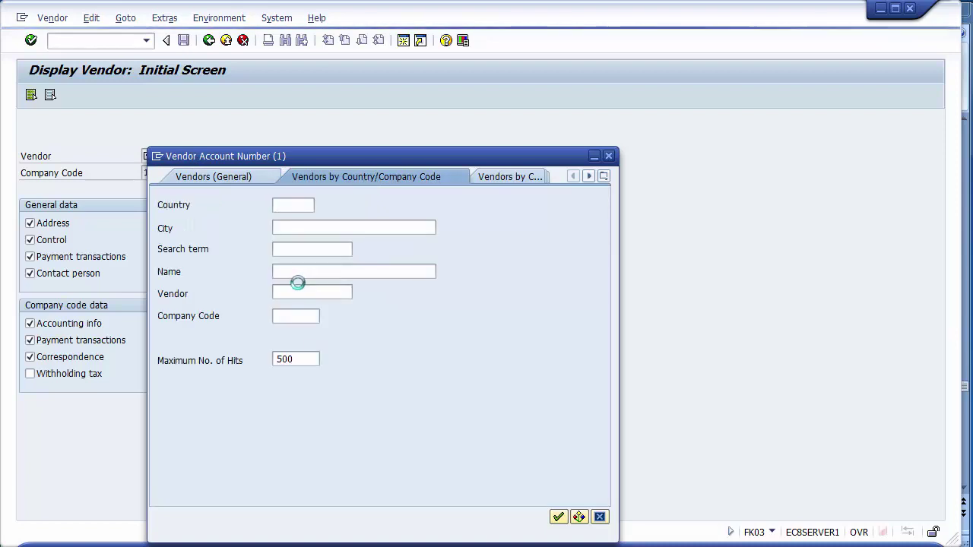
left_click(310, 316)
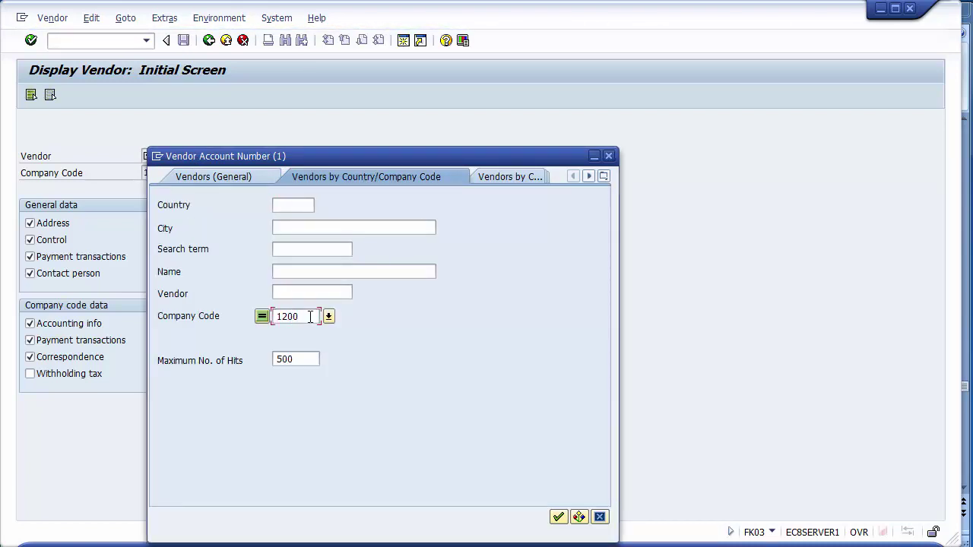
left_click(558, 517)
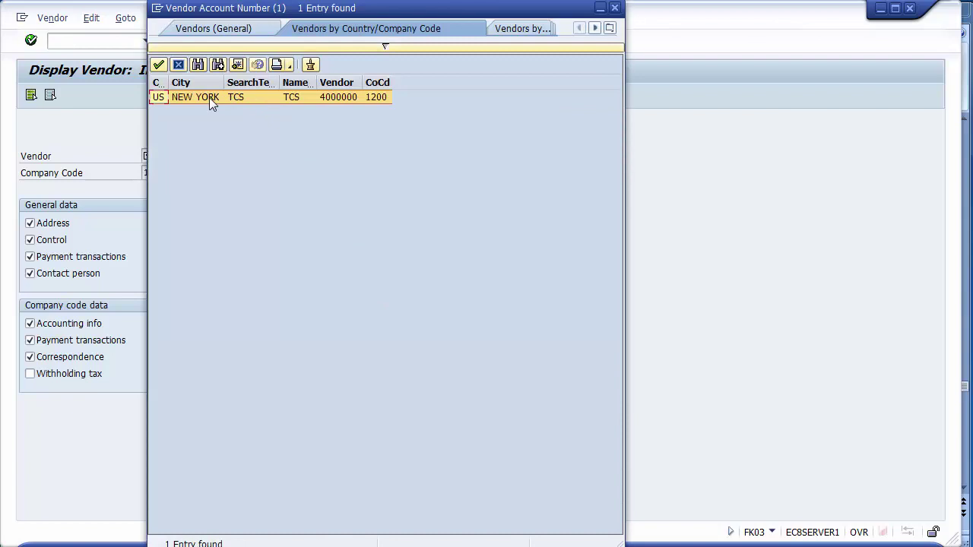
left_click(351, 99)
double_click(340, 99)
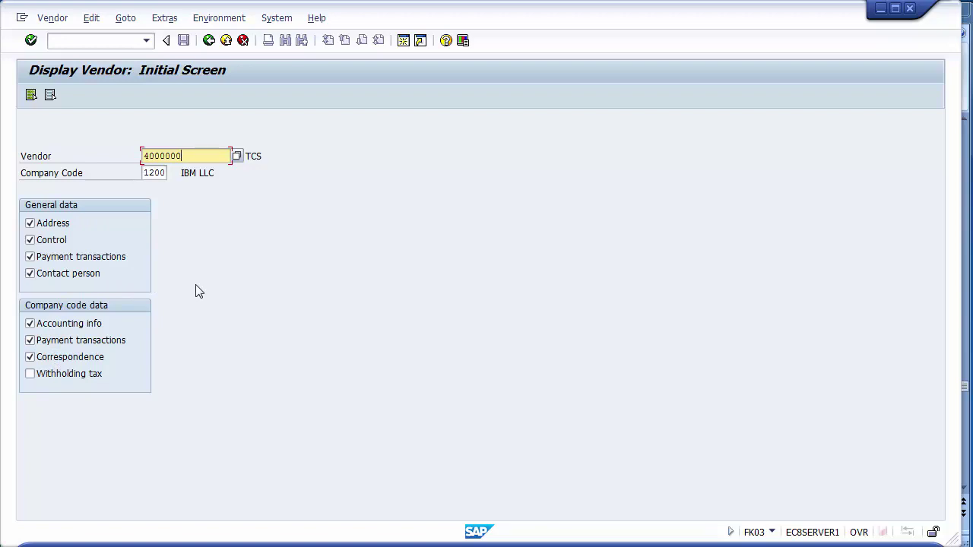
Display the TCS vendor record and go through its address, control, payment transactions and accounting information.
key("Return")
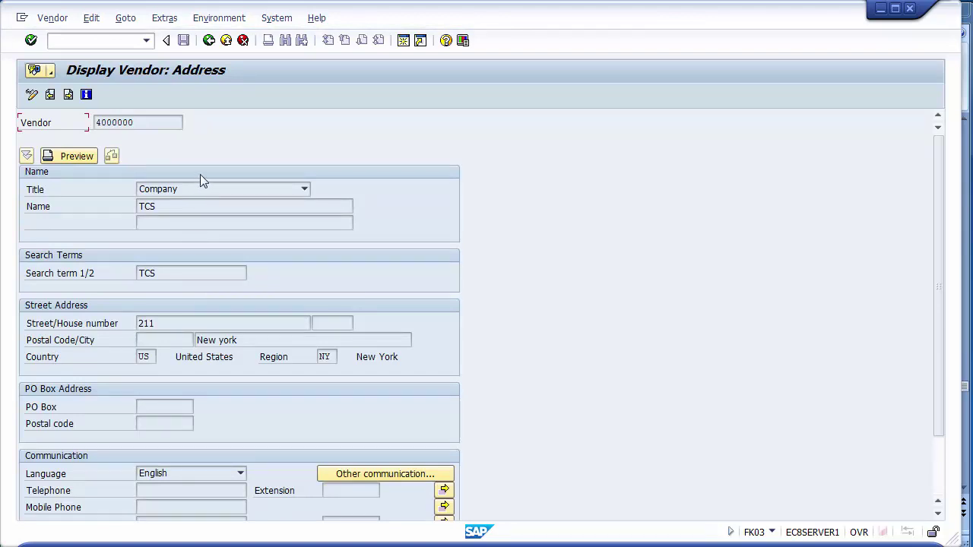
left_click(68, 95)
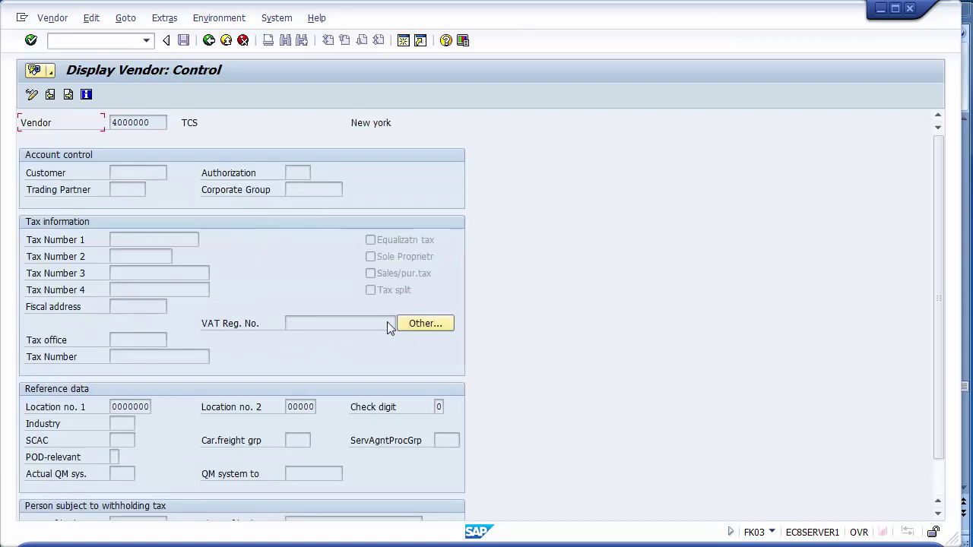
left_click(72, 100)
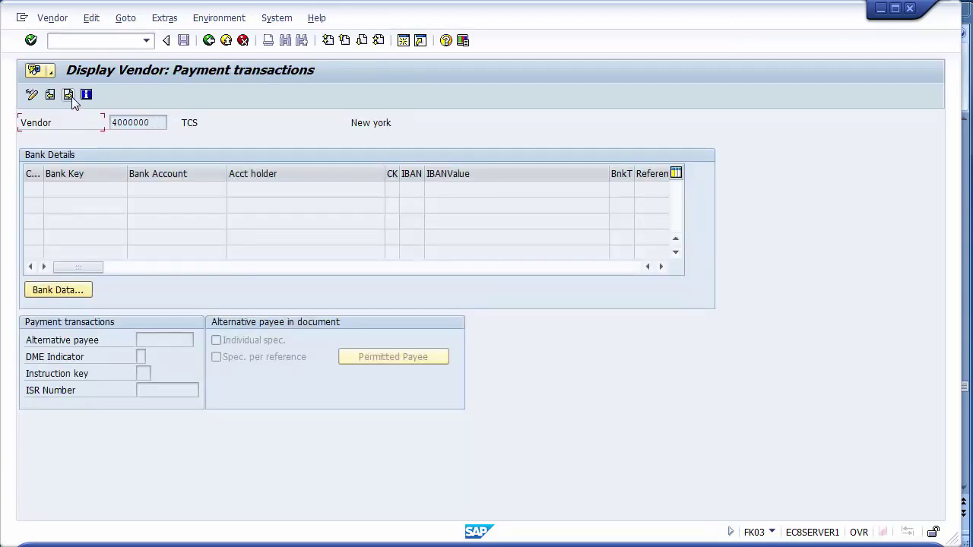
left_click(72, 99)
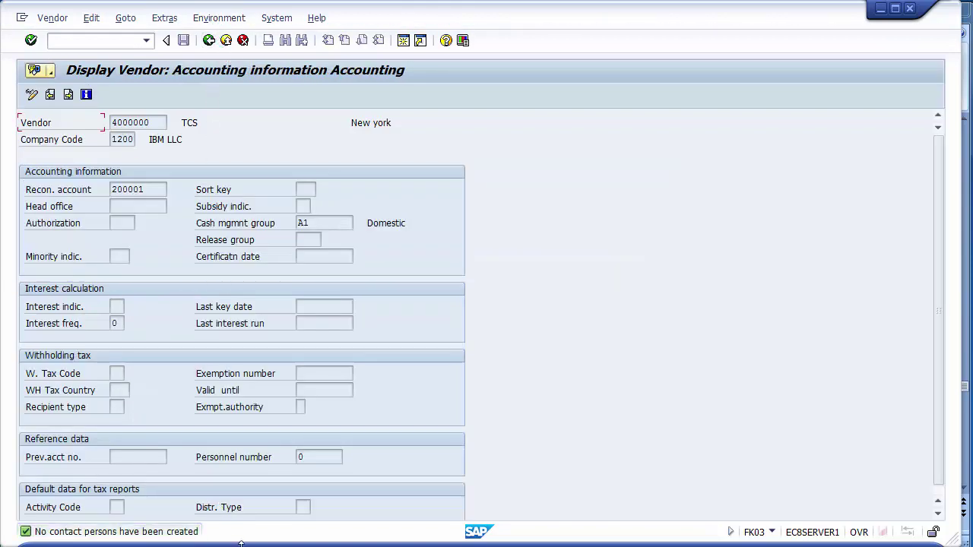
Switch to the PowerPoint slide and highlight transaction codes FK01 and FK02 to recap them.
key("alt+Tab")
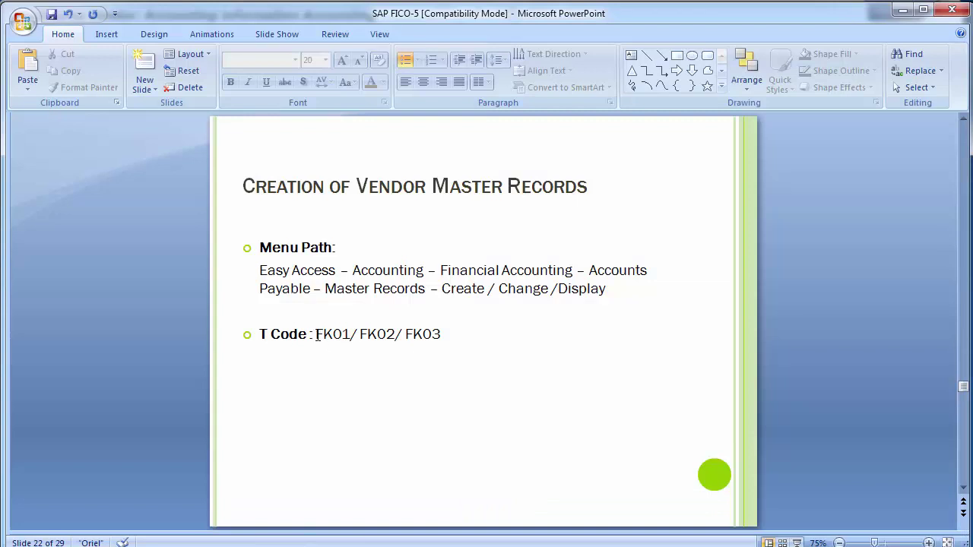
left_click_drag(317, 336, 395, 336)
left_click(361, 336)
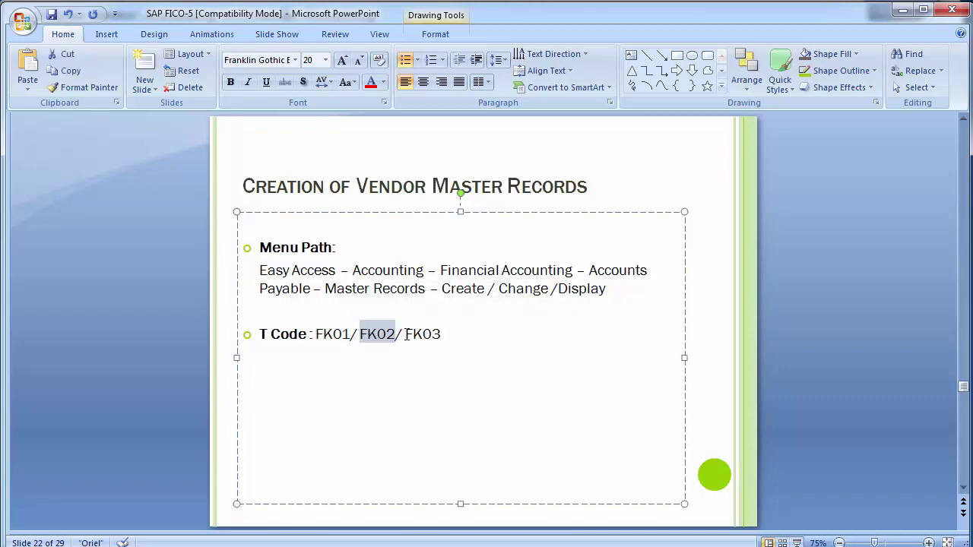
Highlight transaction code FK03 on the vendor master slide, and go back to the Configuration Steps slide.
left_click_drag(406, 336, 442, 336)
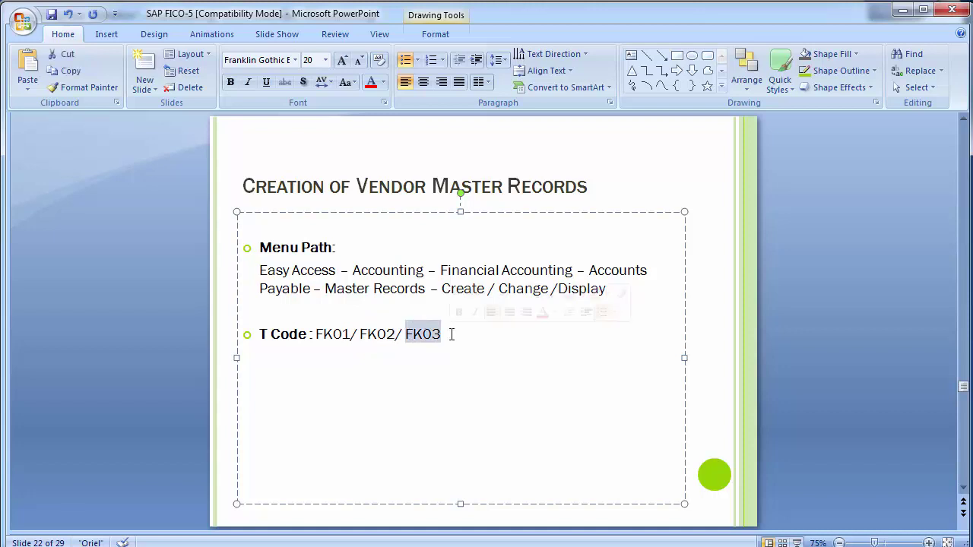
left_click(143, 292)
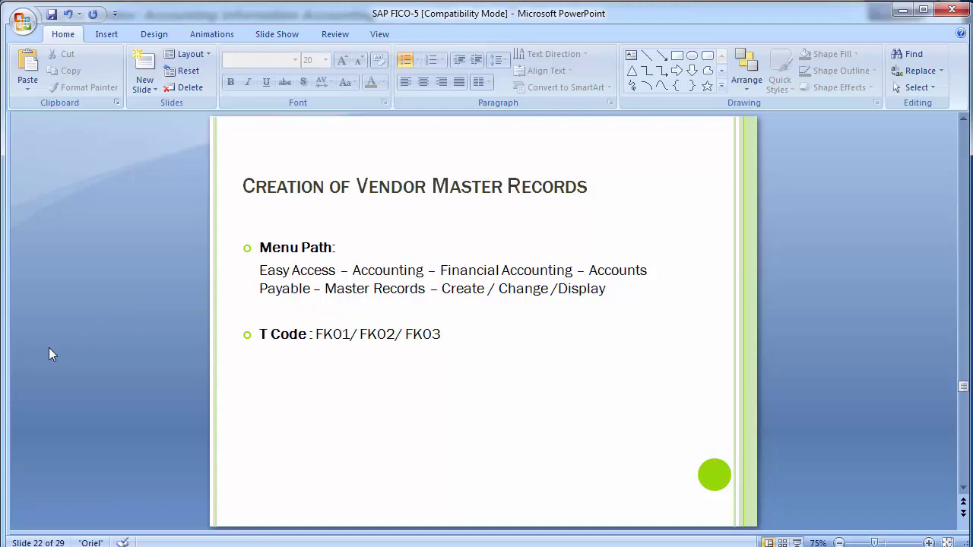
scroll(49, 354, "down", 1)
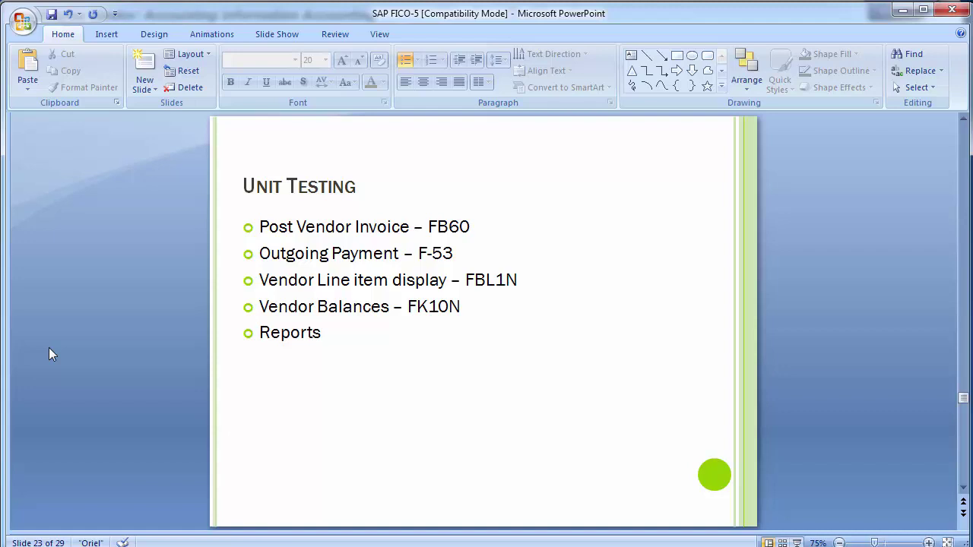
scroll(48, 347, "up", 8)
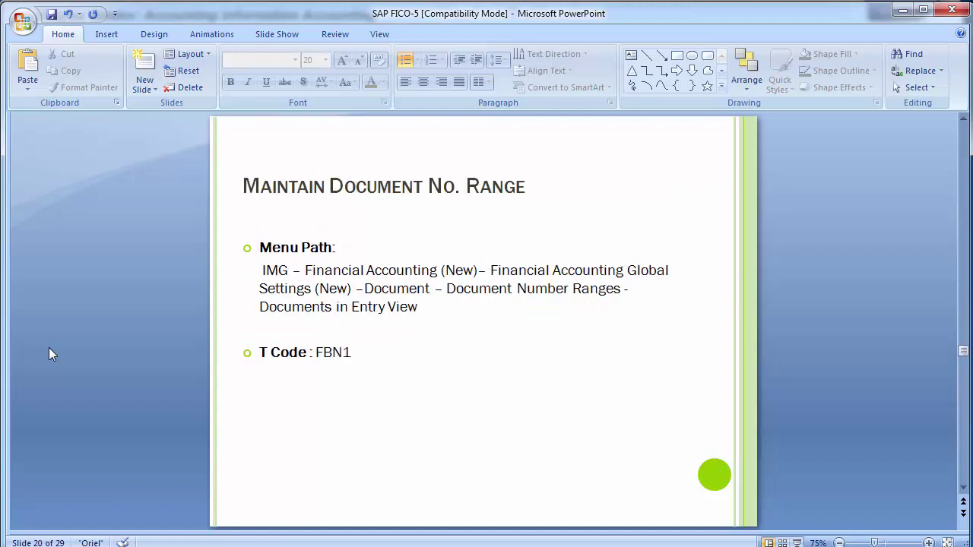
scroll(49, 348, "up", 2)
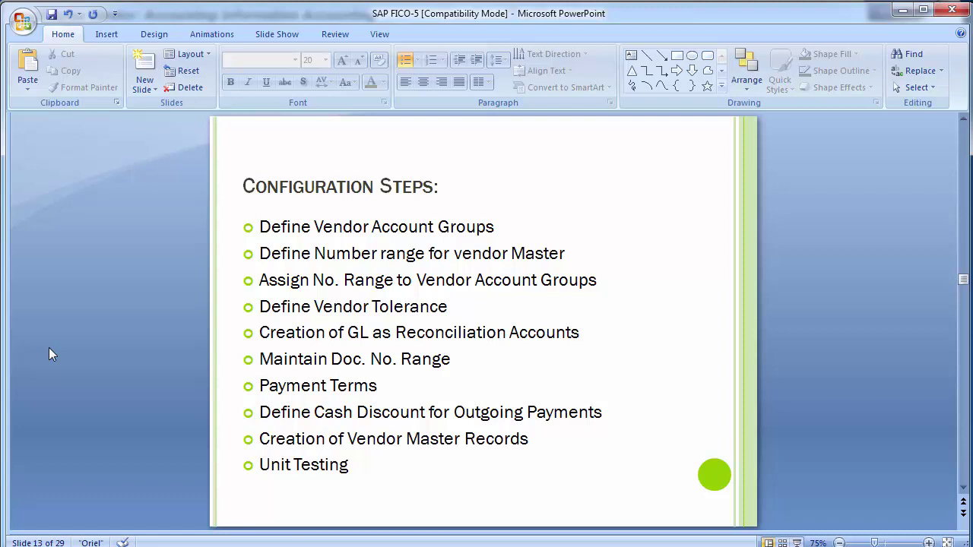
Highlight the vendor master, number range and GL reconciliation account entries on the Configuration Steps slide to recap them.
left_click(348, 439)
left_click_drag(348, 438, 466, 438)
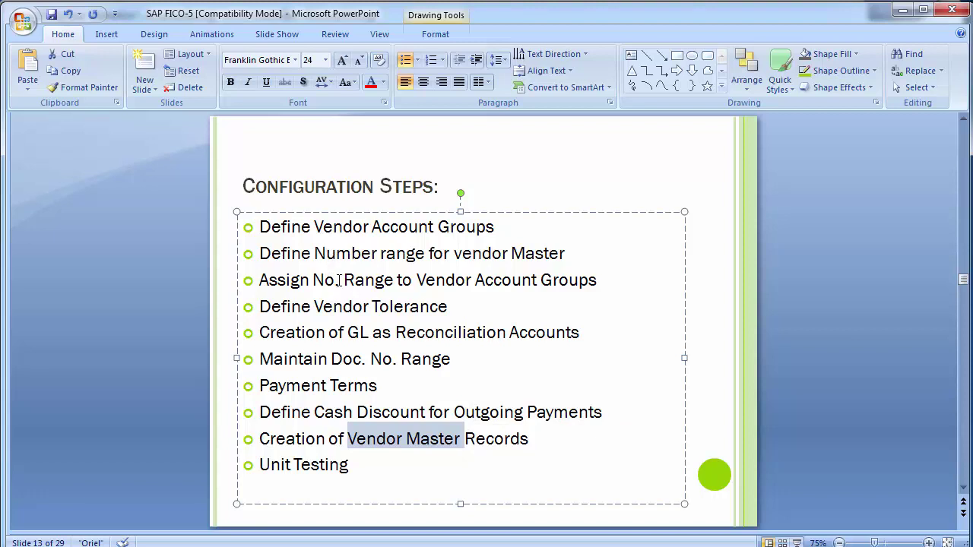
left_click_drag(314, 253, 413, 253)
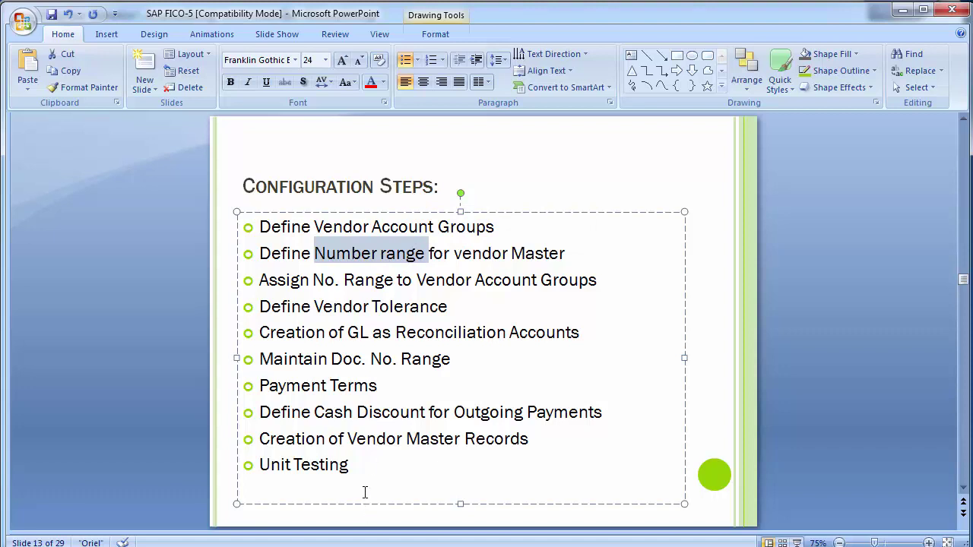
left_click_drag(544, 441, 365, 436)
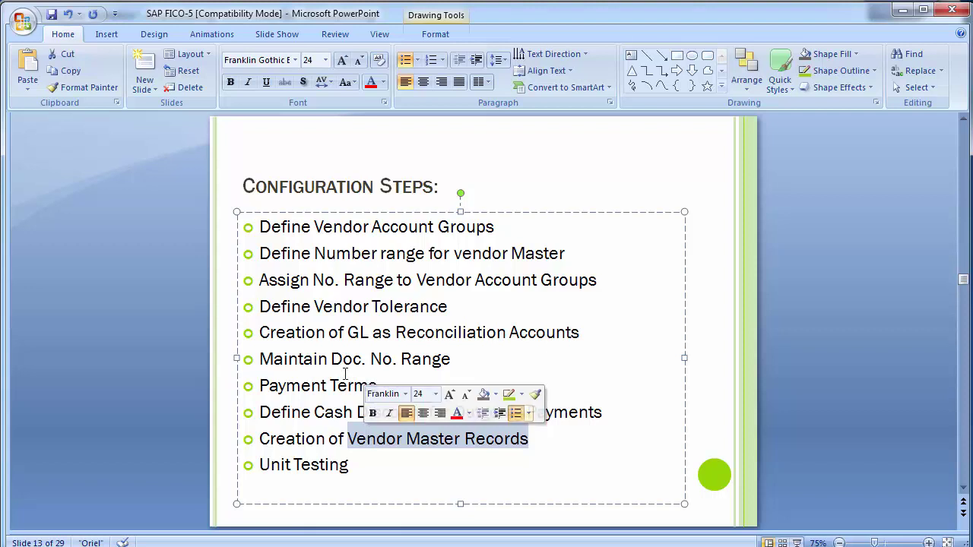
left_click_drag(348, 333, 571, 333)
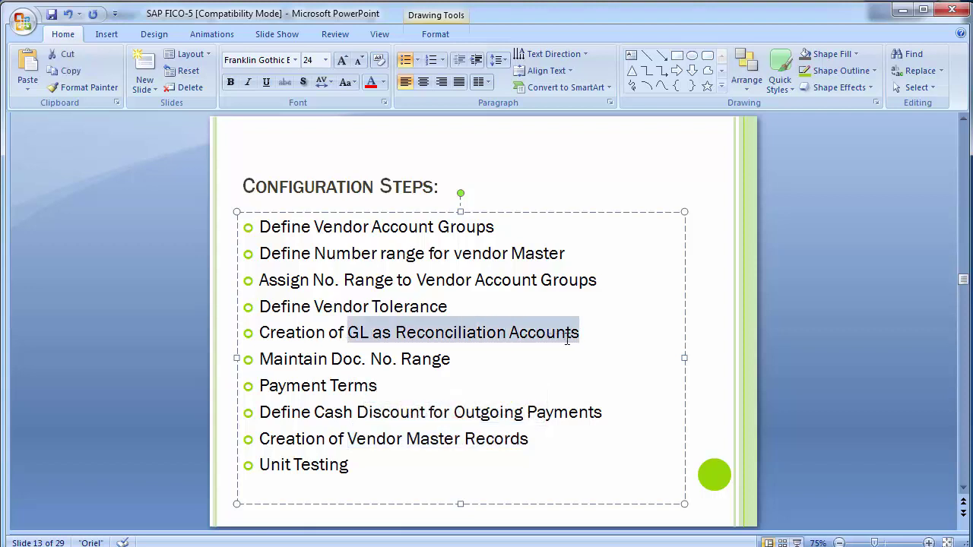
left_click(544, 339)
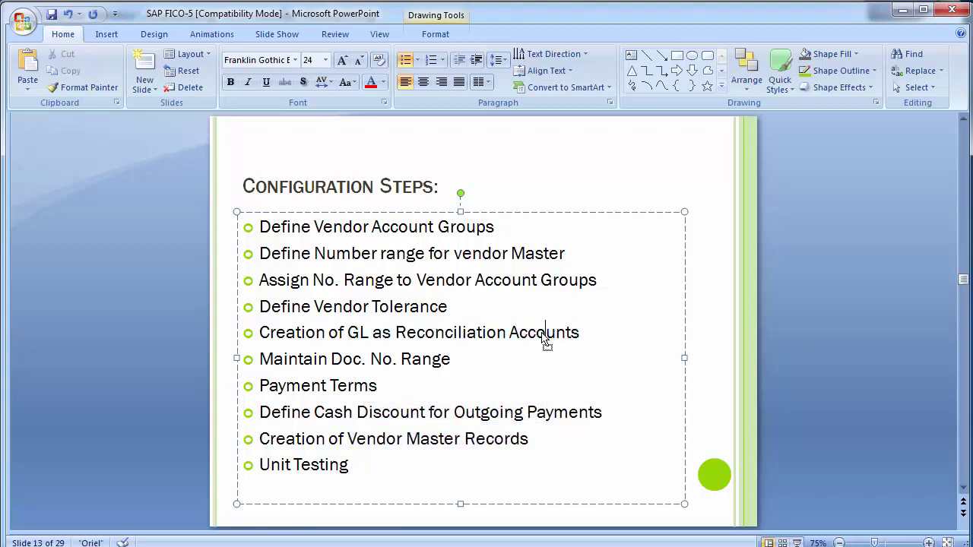
left_click(517, 439)
left_click_drag(328, 333, 371, 334)
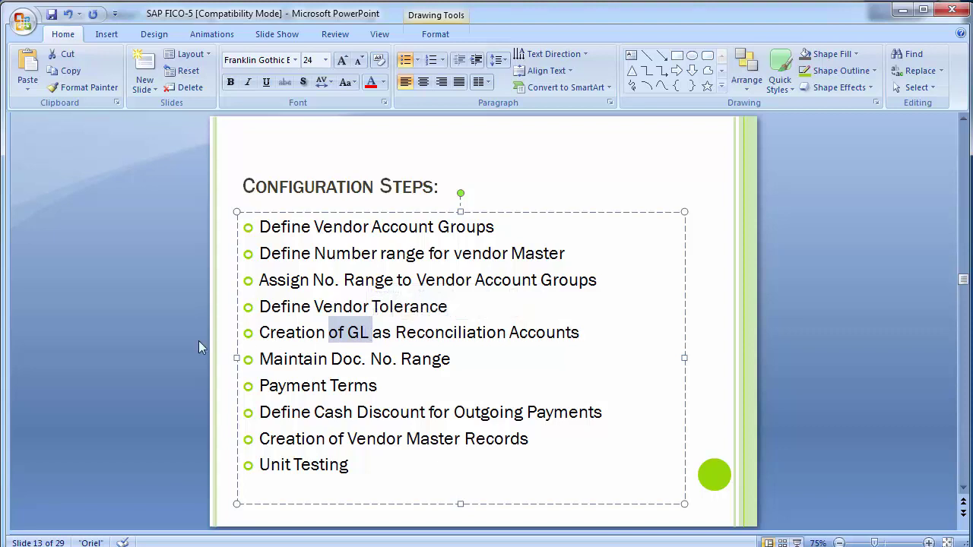
left_click(144, 357)
Go to the Unit Testing slide and highlight its whole list from Post Vendor Invoice to Reports.
scroll(147, 364, "down", 1)
scroll(146, 357, "down", 9)
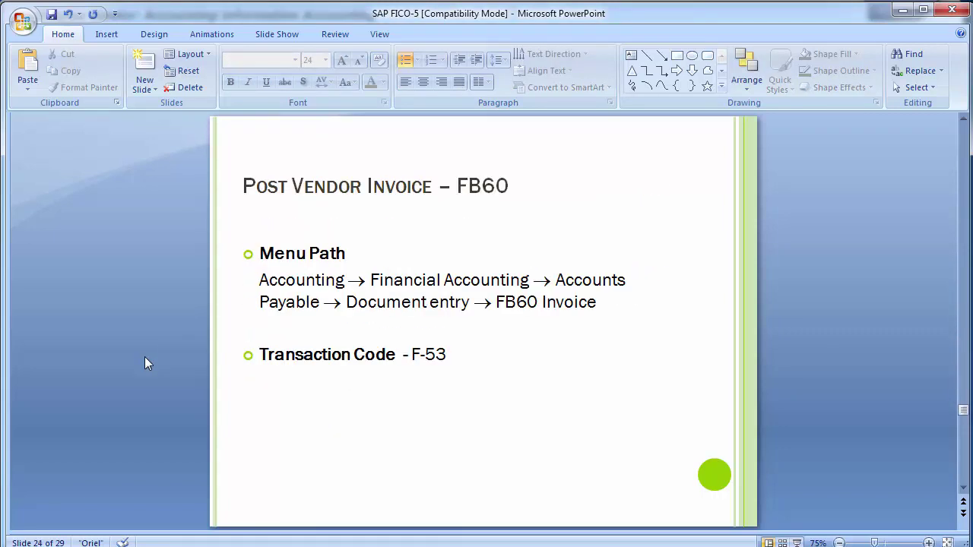
scroll(146, 357, "down", 1)
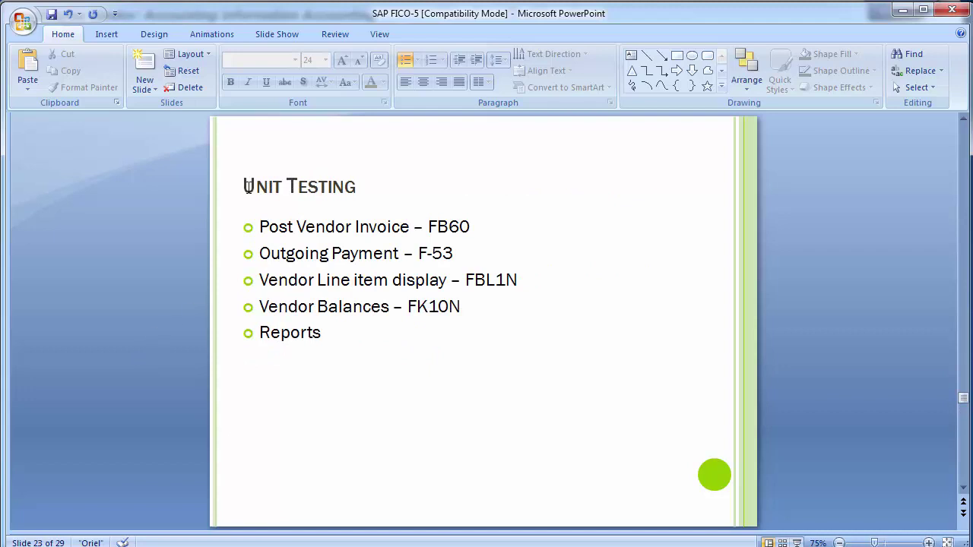
left_click(260, 226)
left_click(356, 378, "shift")
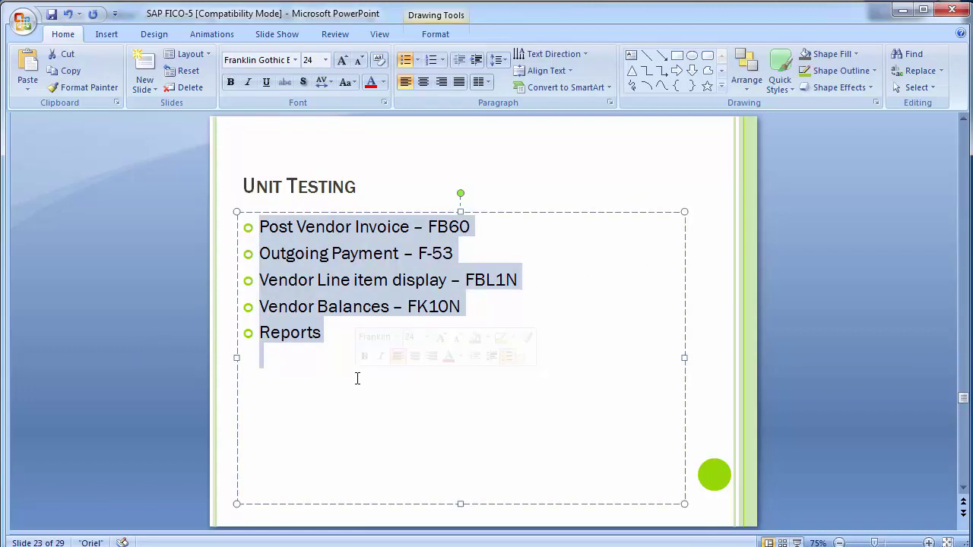
left_click(140, 341)
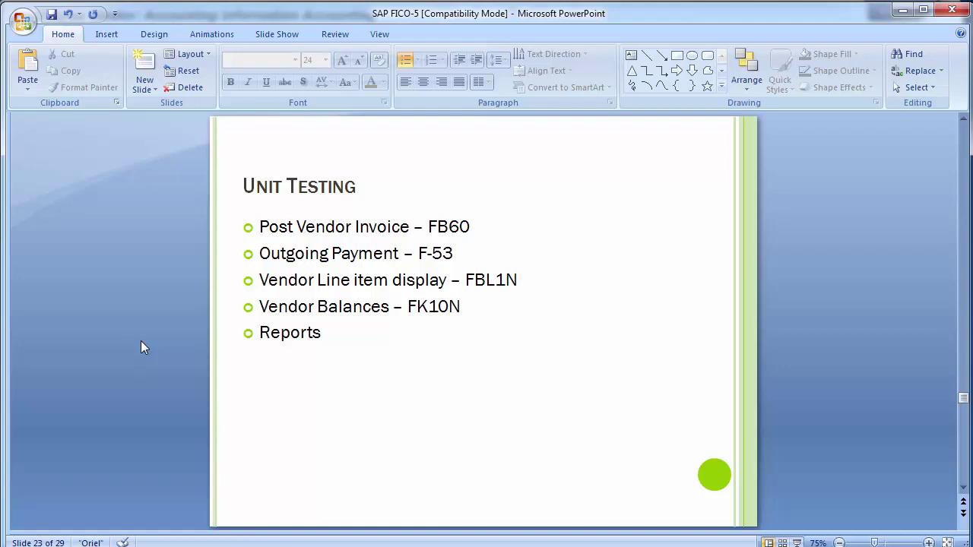
Correct the transaction code on the Post Vendor Invoice slide to FB60.
scroll(140, 347, "down", 1)
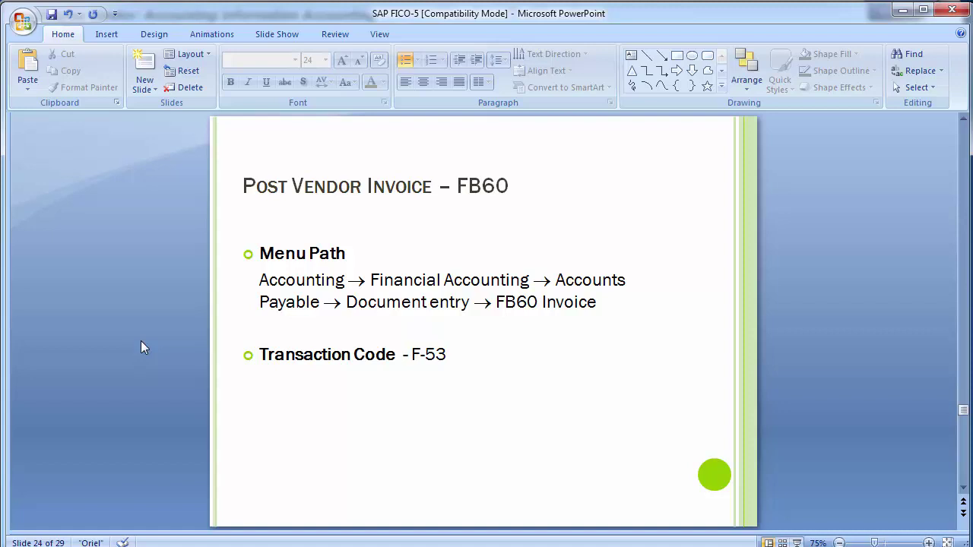
left_click(453, 355)
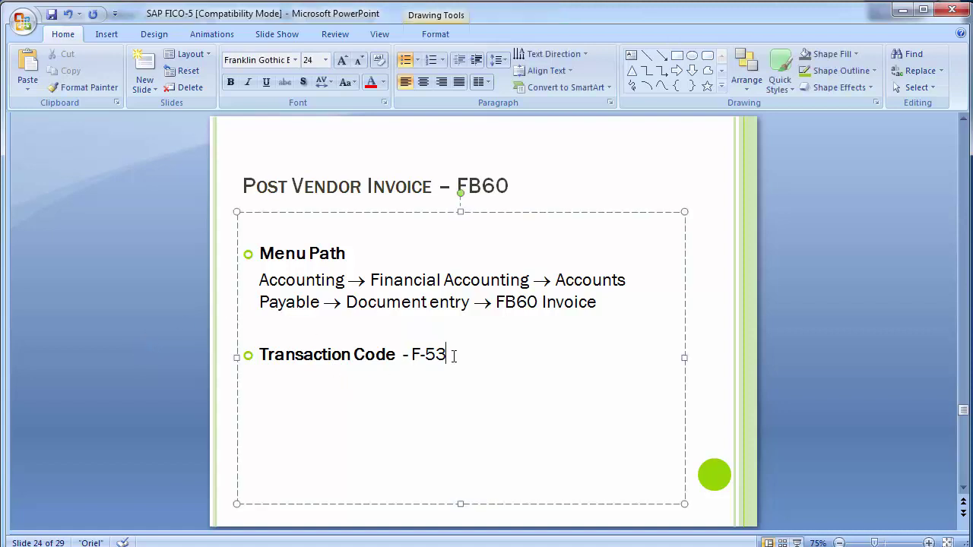
key("BackSpace")
key("BackSpace")
key("BackSpace")
type("B6")
left_click(162, 301)
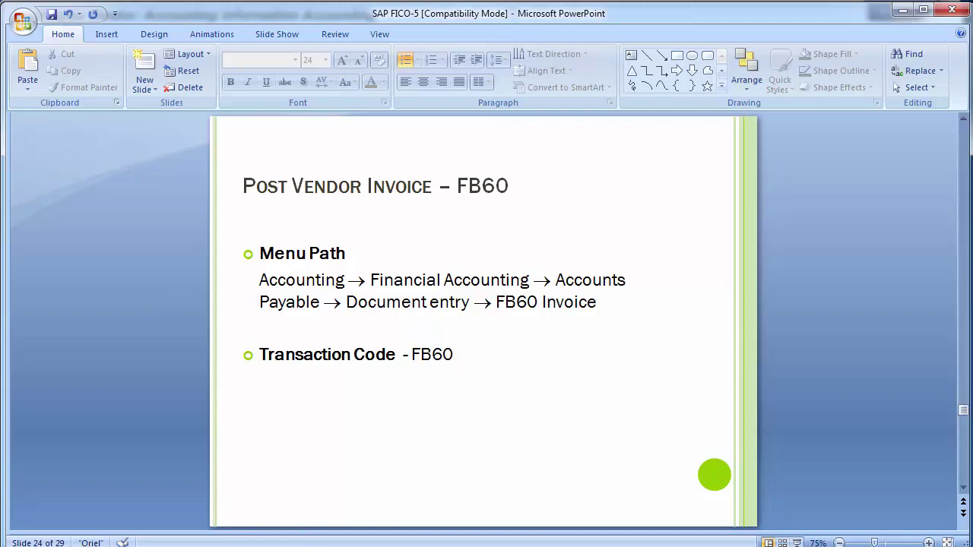
Switch to SAP, leave the vendor display and run transaction FB60 to enter a vendor invoice.
left_click(315, 544)
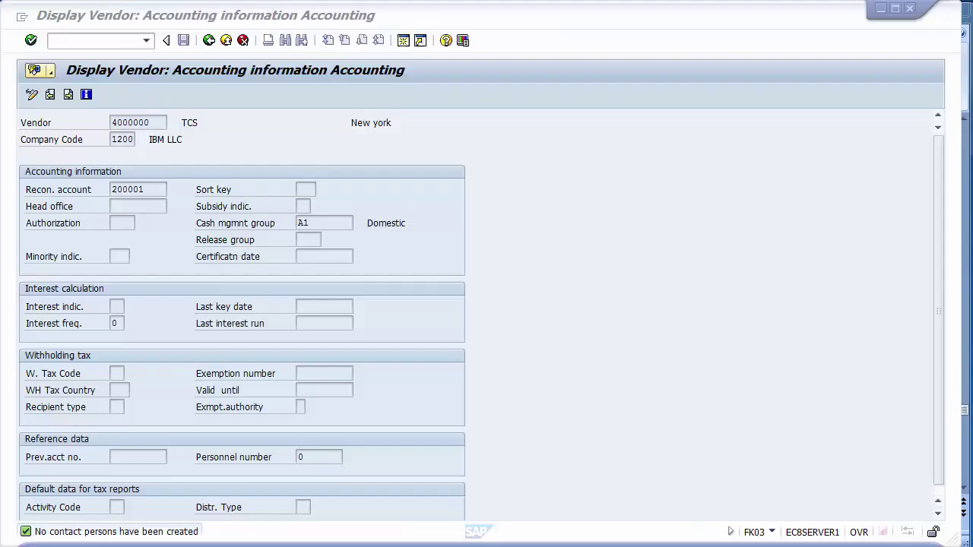
left_click(111, 42)
type("/n")
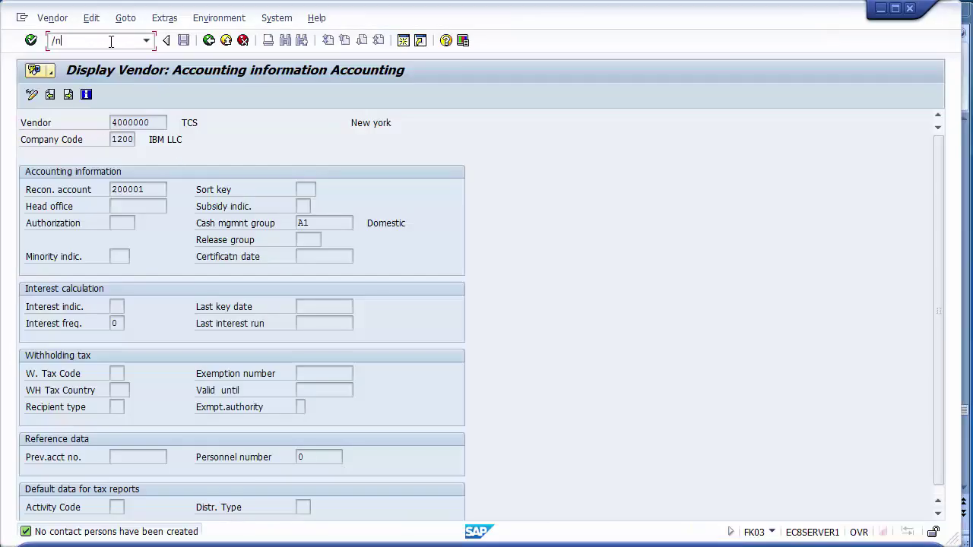
type("fk02")
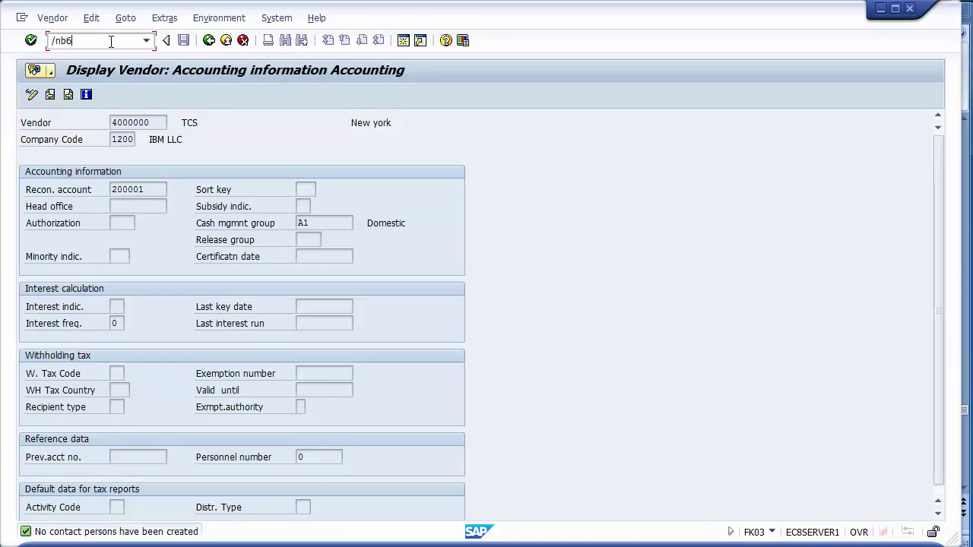
key("Return")
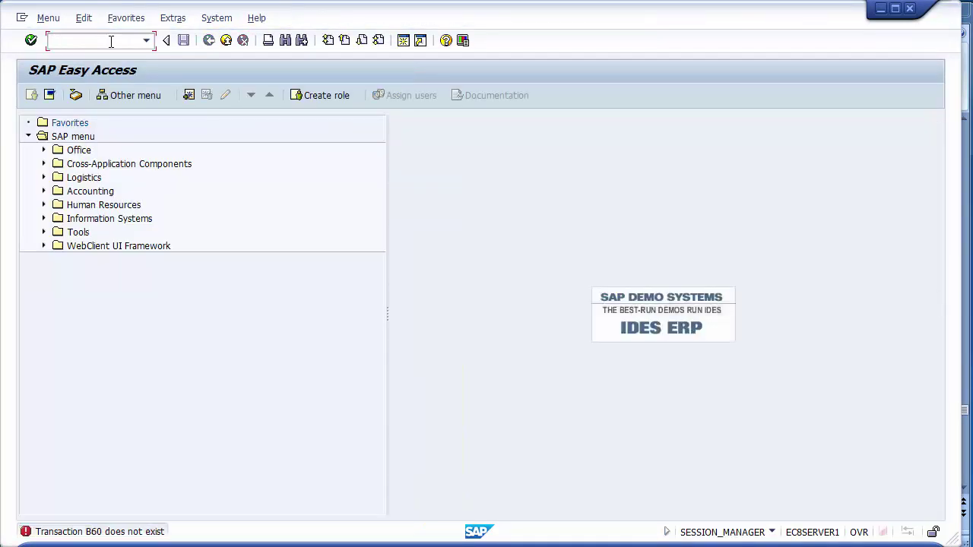
type("fb60")
key("Return")
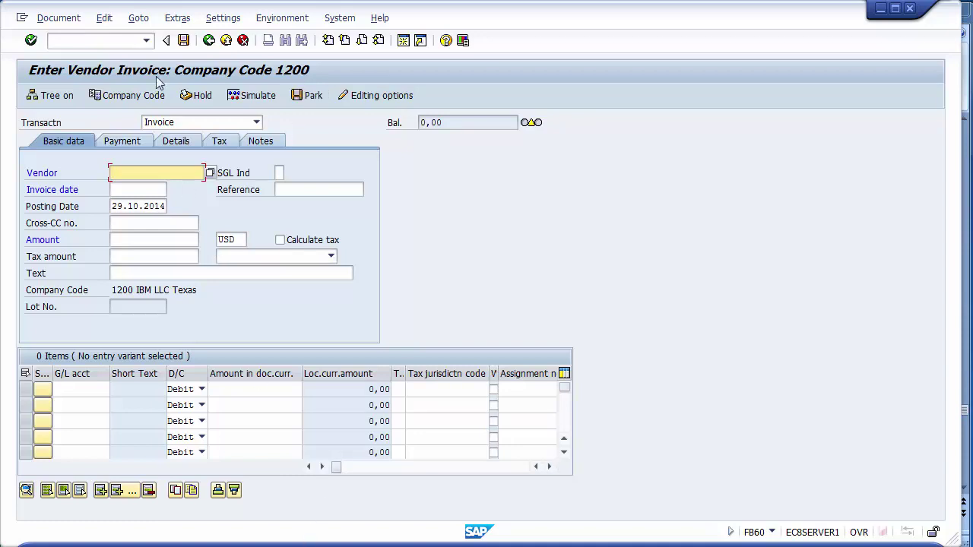
Run transaction FS00 in a new session and look through the list of existing G/L accounts.
left_click(99, 42)
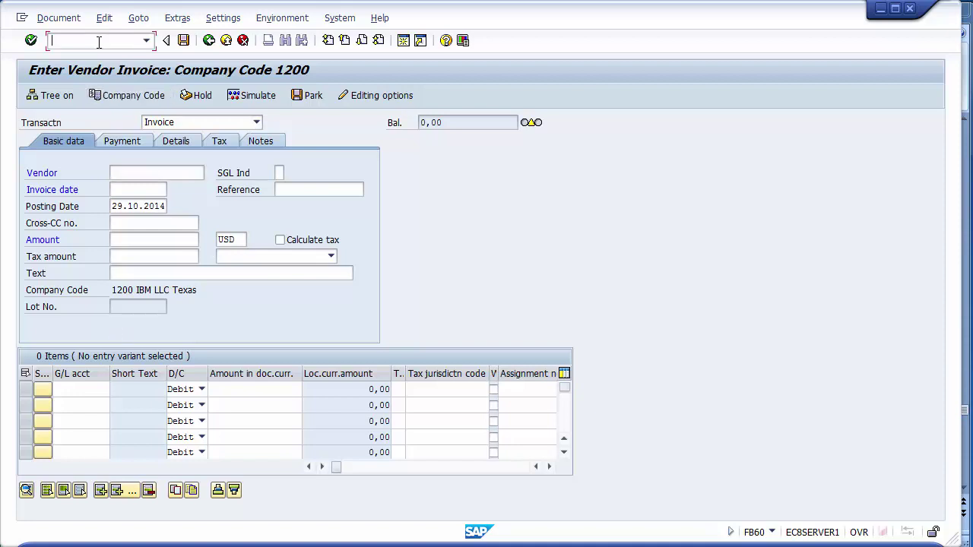
left_click(403, 40)
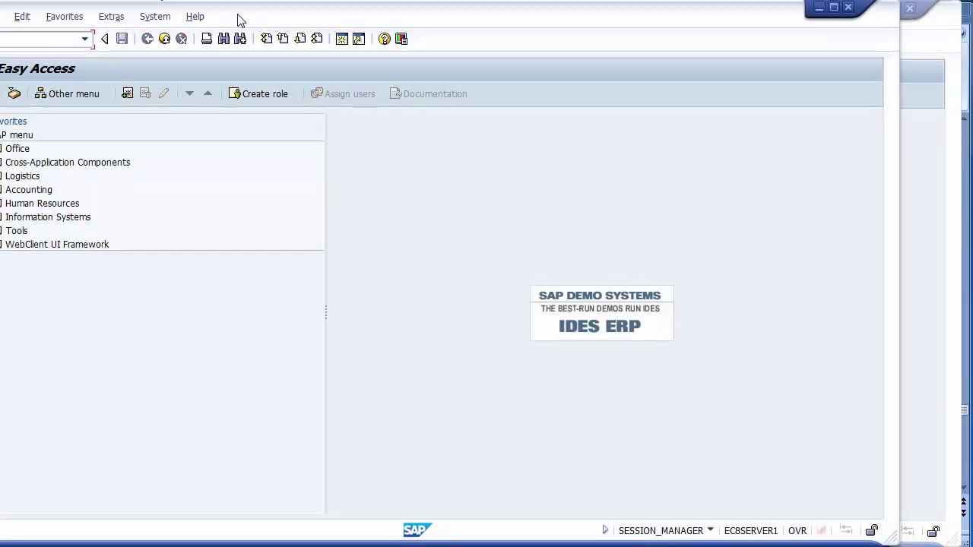
left_click_drag(239, 17, 301, 26)
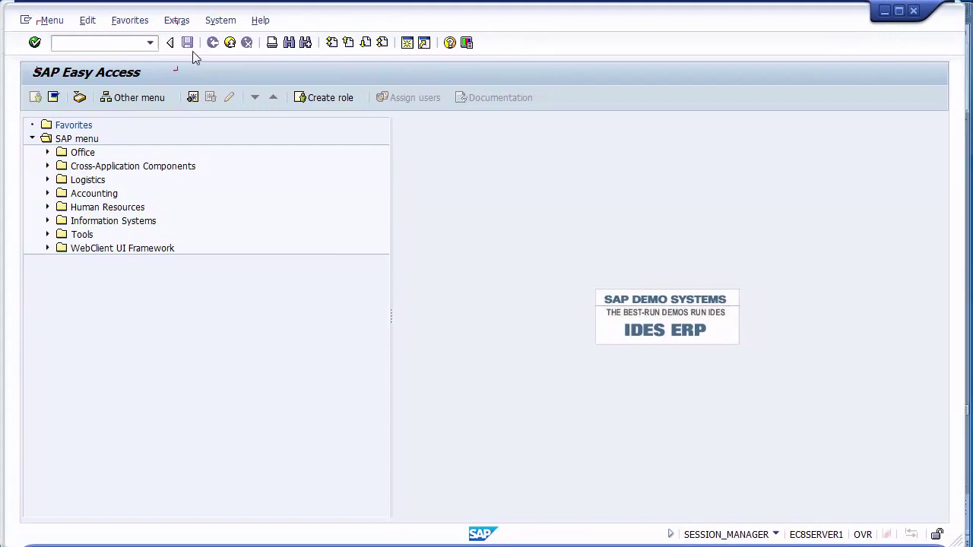
left_click(114, 47)
type("fs00")
key("Return")
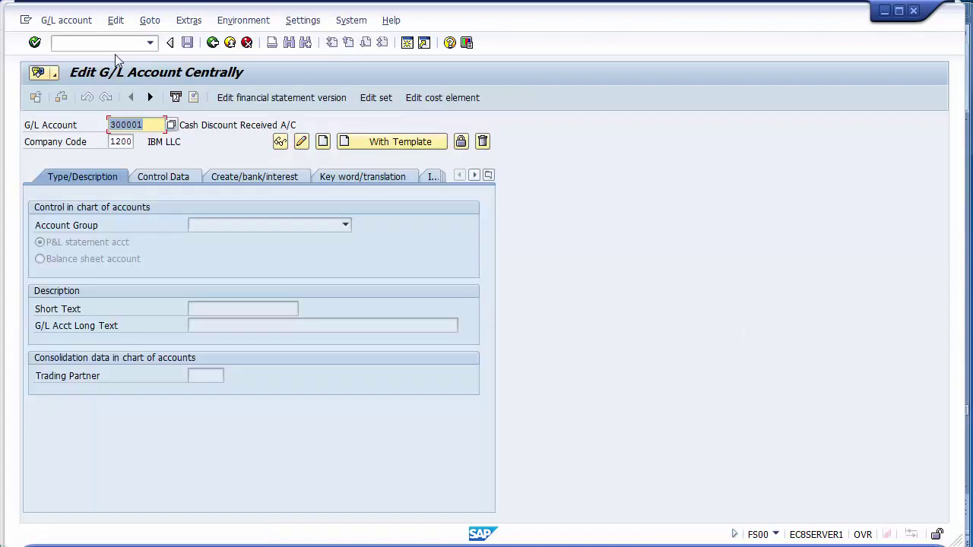
key("Return")
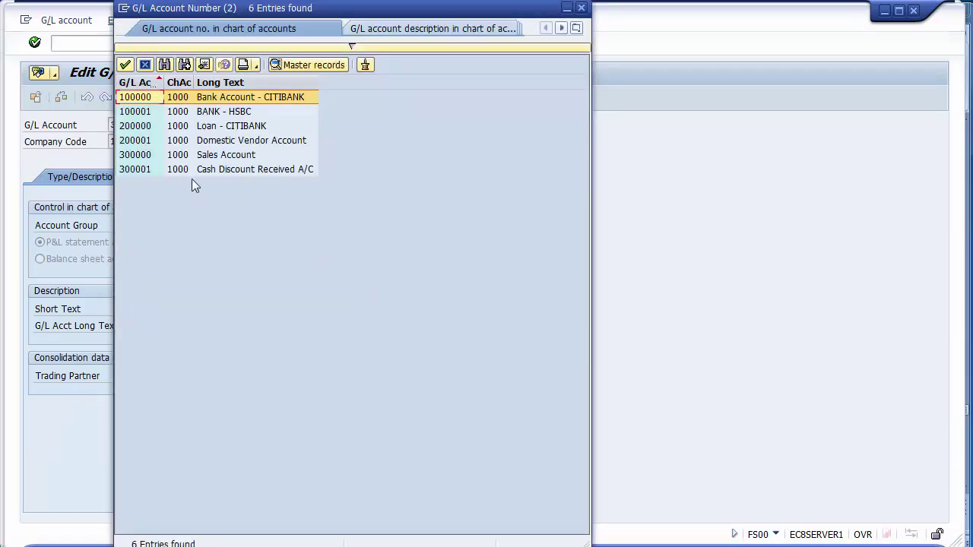
left_click(144, 64)
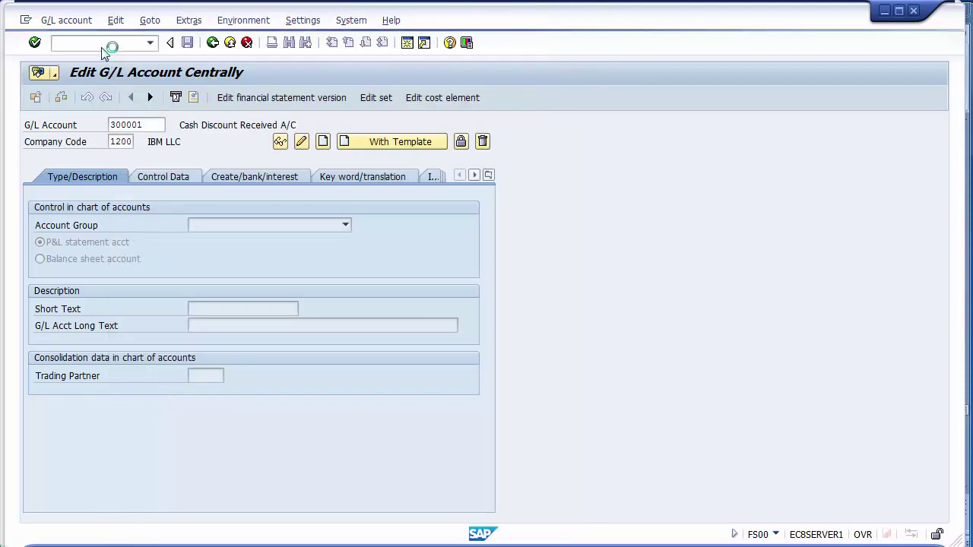
Open the G/L account groups (OBD4) in another session, check the Expenses group's number range, and return to FS00.
left_click(103, 44)
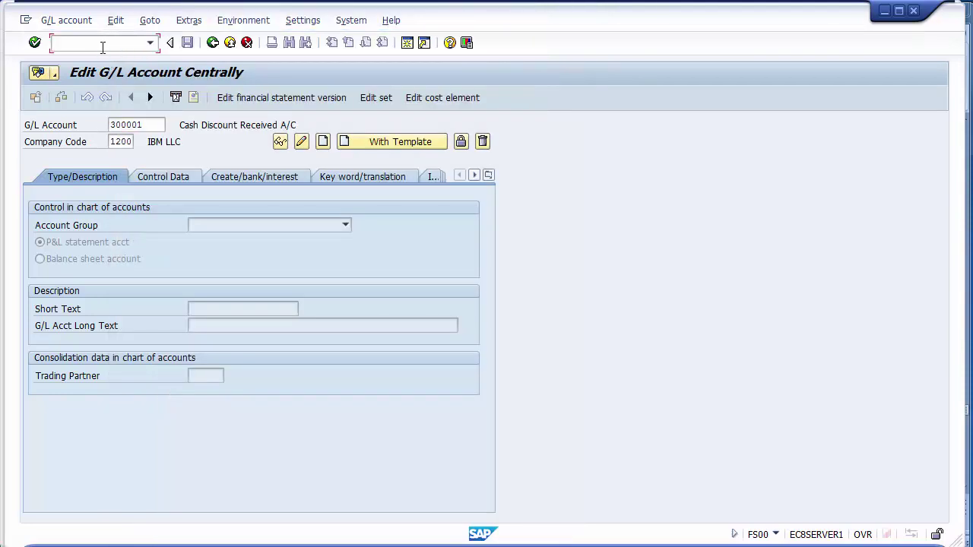
type("/o")
type("fss0")
key("Return")
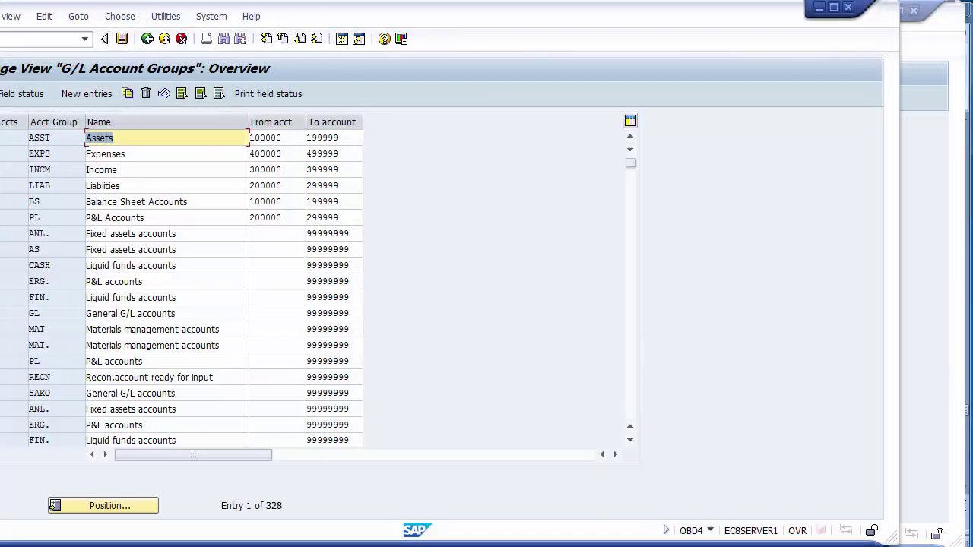
left_click(37, 154)
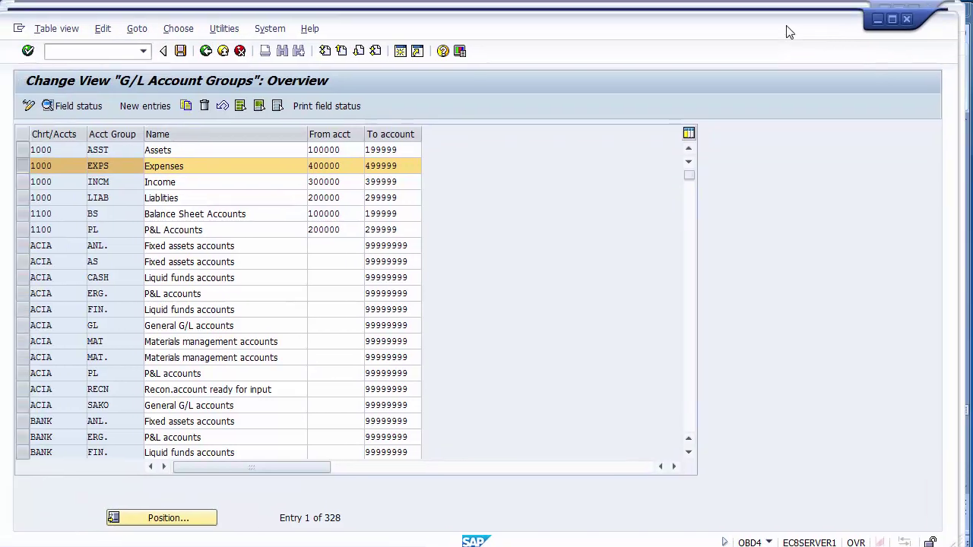
left_click(880, 13)
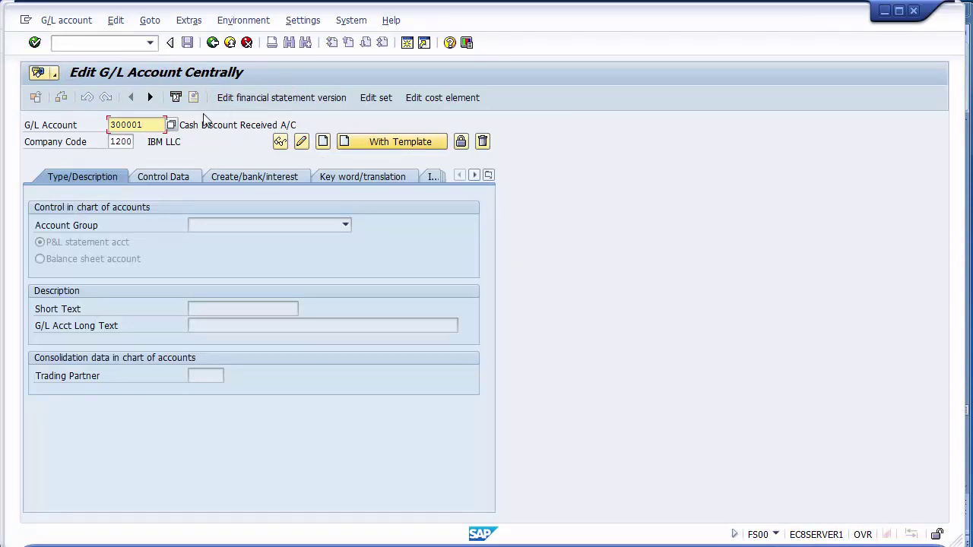
Start creating G/L account 400000 in company code 1200.
key("BackSpace")
key("BackSpace")
key("BackSpace")
key("BackSpace")
key("BackSpace")
key("BackSpace")
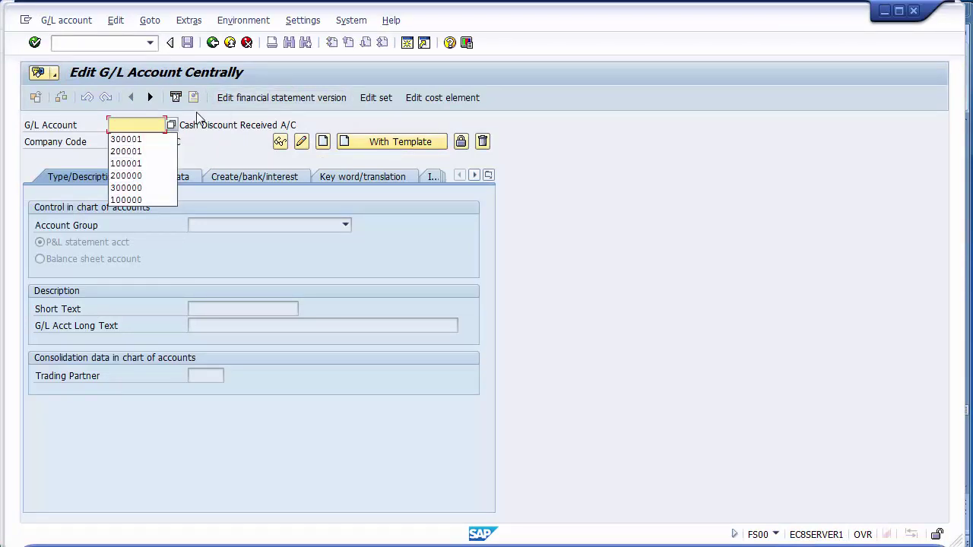
key("Down")
key("Down")
key("Down")
key("Down")
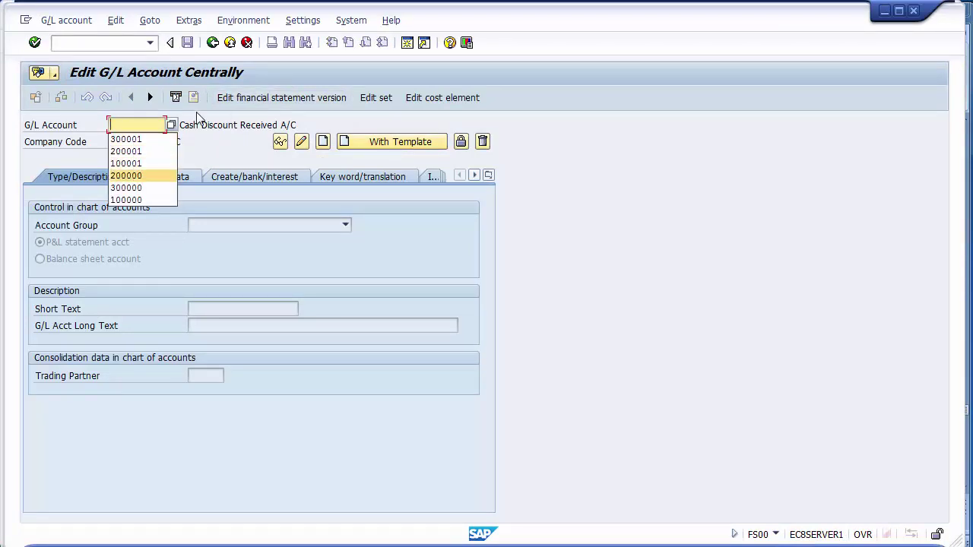
key("Return")
type("400000")
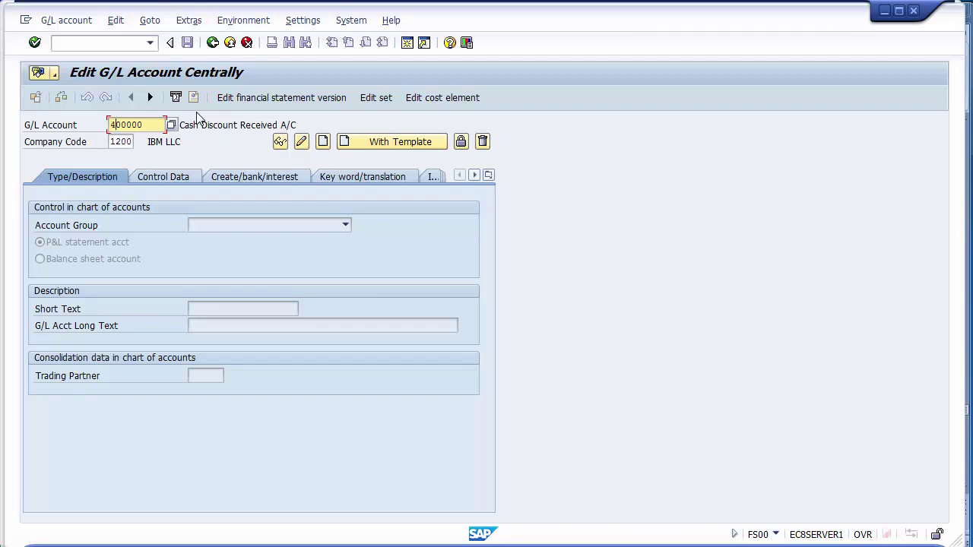
left_click(323, 142)
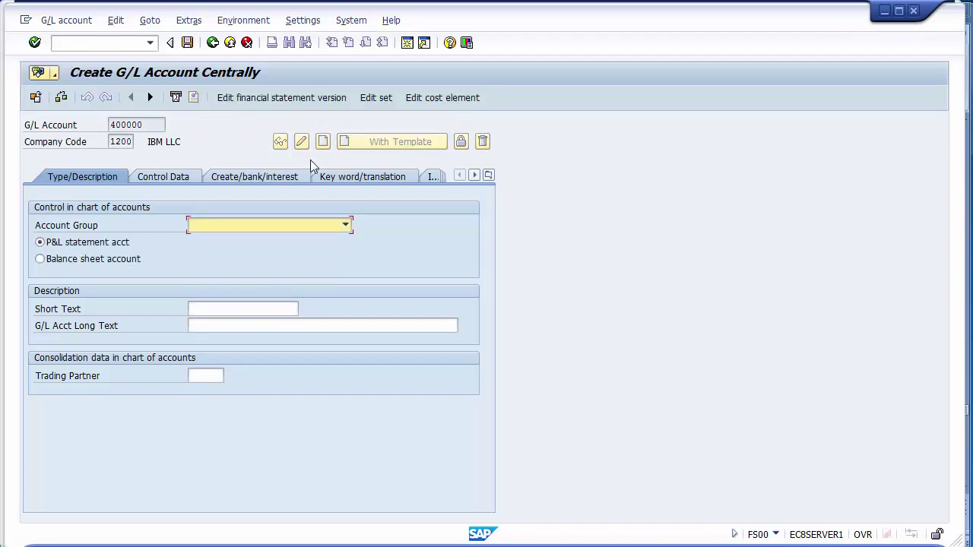
Assign the new G/L account to the Expenses account group as a P&L statement account.
left_click(229, 227)
left_click(226, 250)
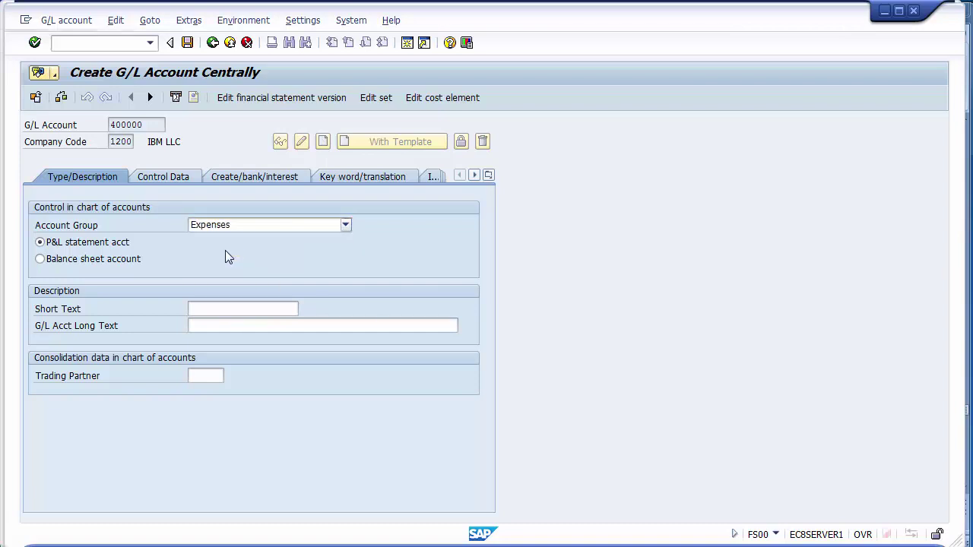
left_click(106, 246)
Enter the short text "Purchase A/C" and the long text "Purchase Account" for the G/L account.
left_click(207, 309)
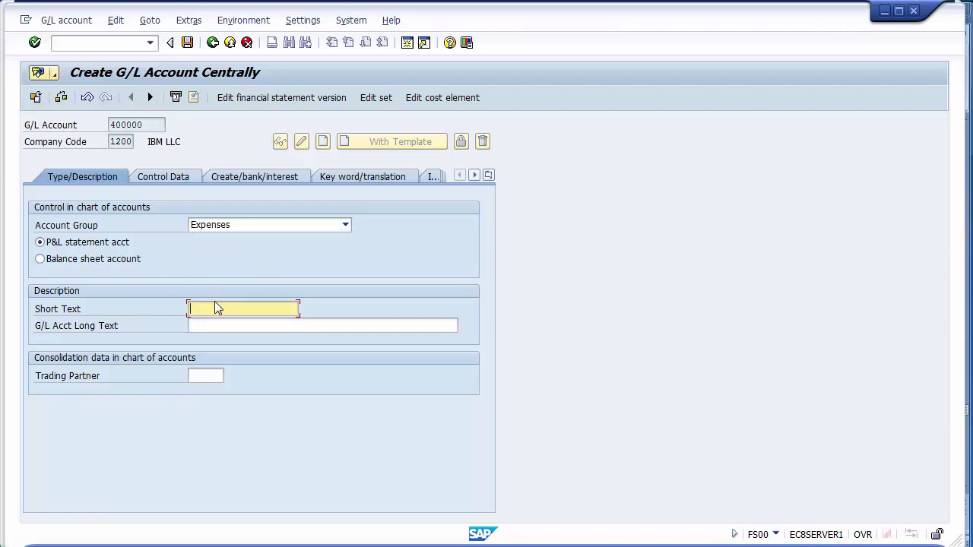
type("Purchase A/C")
left_click(223, 327)
type("Purcha")
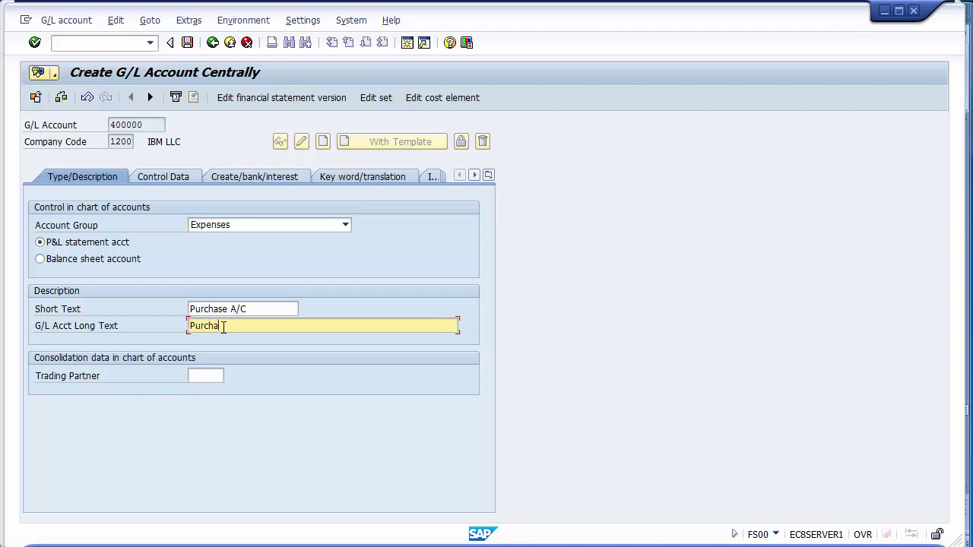
type("se SAccount")
left_click(231, 327)
key("BackSpace")
In the account's control data, enable line item display, set the tax category to * and allow posting without tax.
left_click(163, 179)
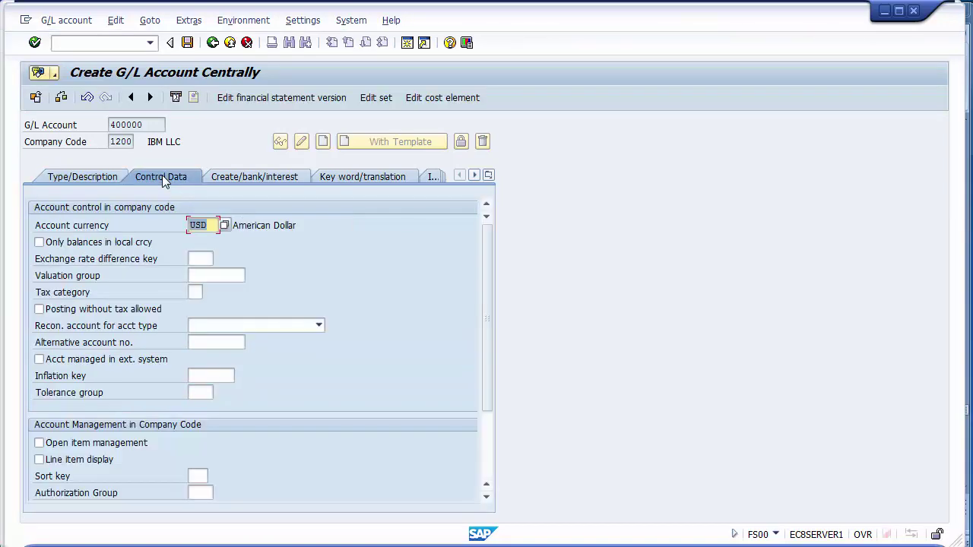
left_click(38, 459)
left_click(193, 290)
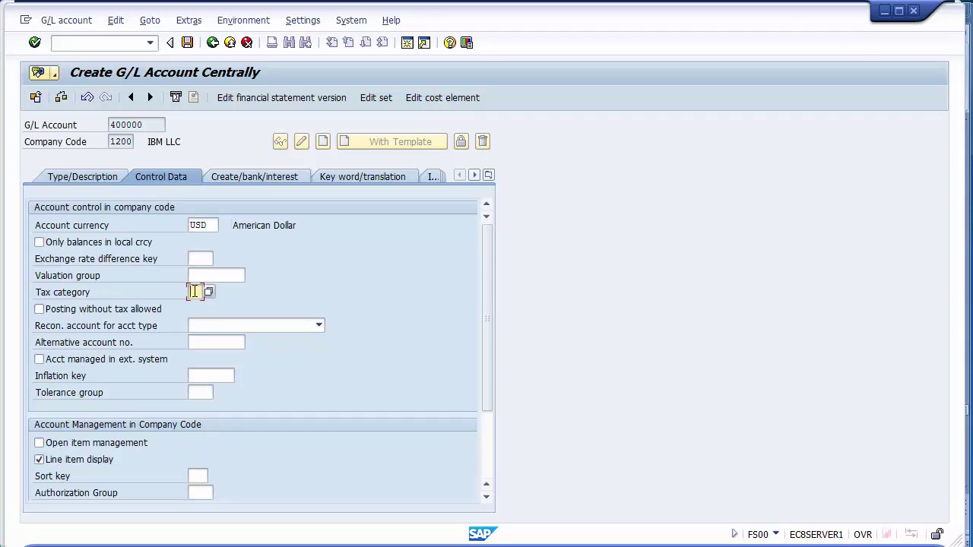
type("*")
left_click(98, 313)
Set the account's field status group to G004 (Cost accounts).
left_click(247, 182)
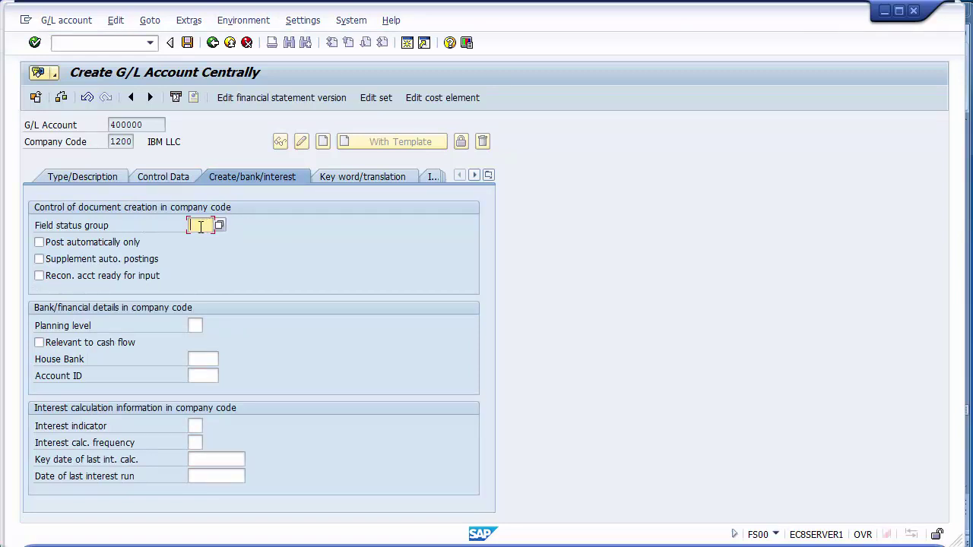
key("F4")
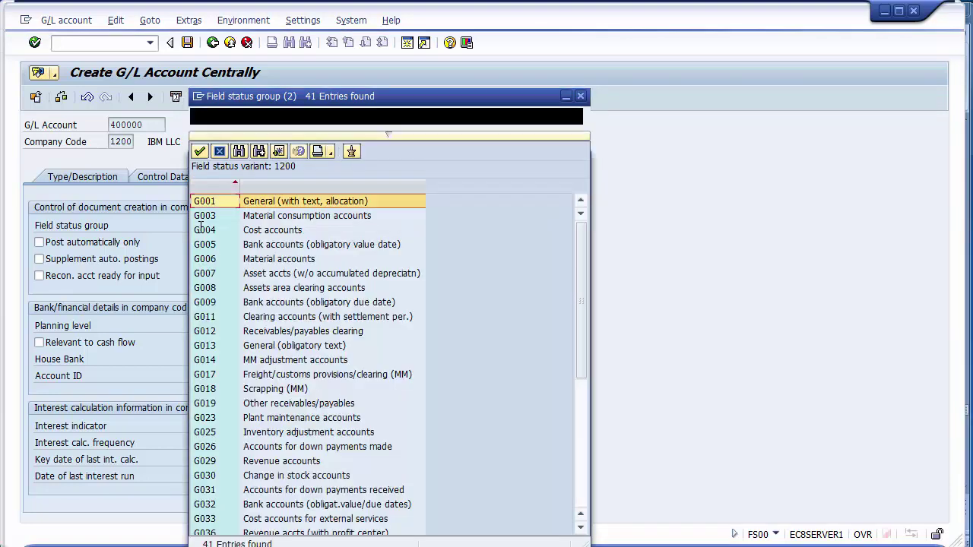
left_click(263, 238)
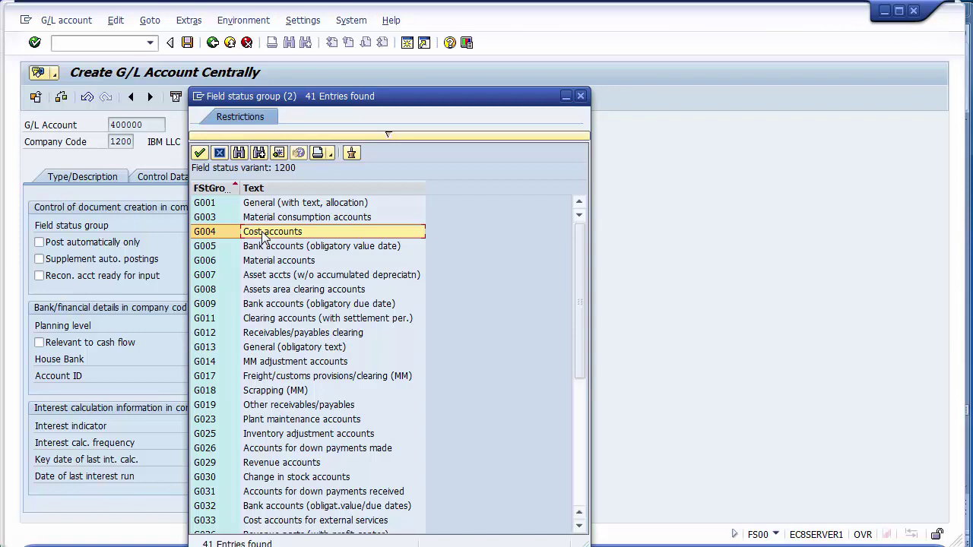
double_click(264, 232)
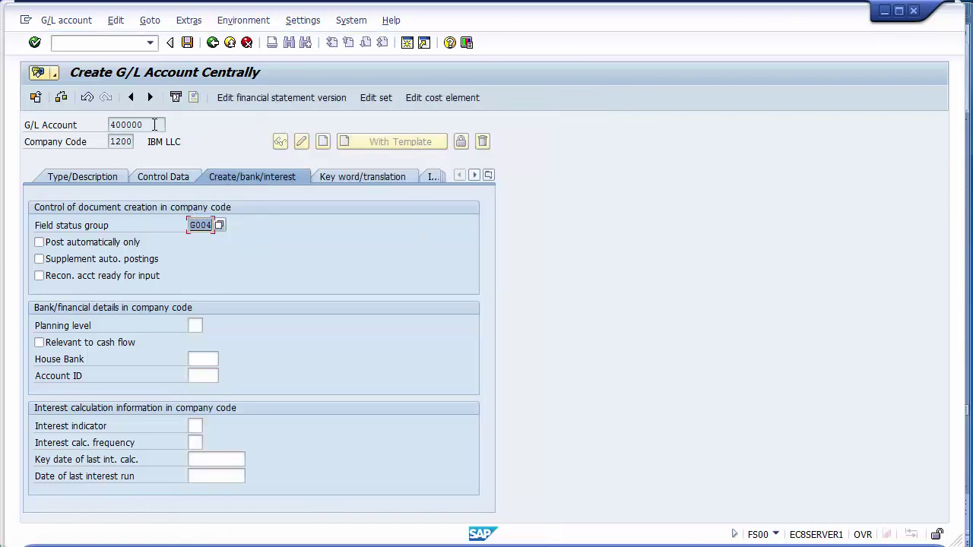
Save G/L account 400000, accepting the sort indicator warning.
left_click(140, 124)
left_click_drag(140, 123, 108, 125)
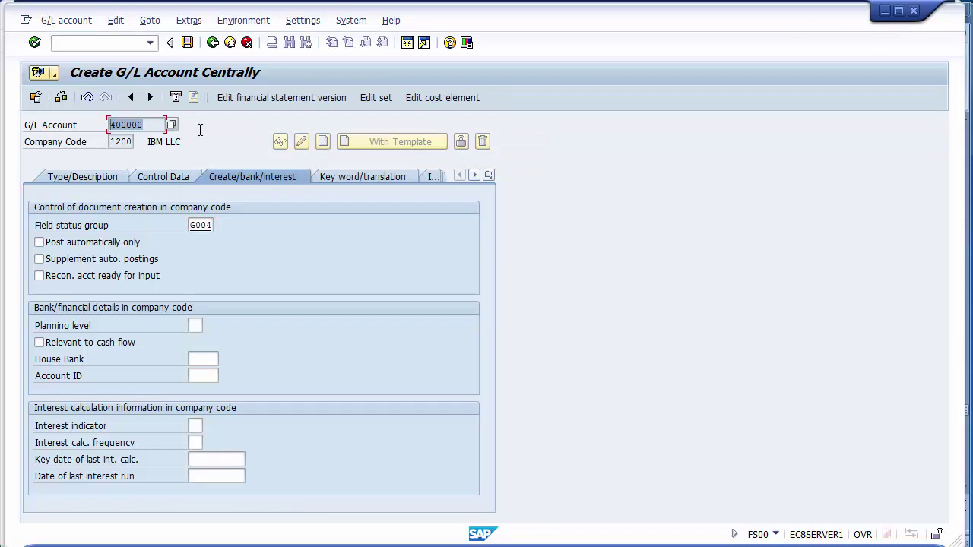
left_click(200, 130)
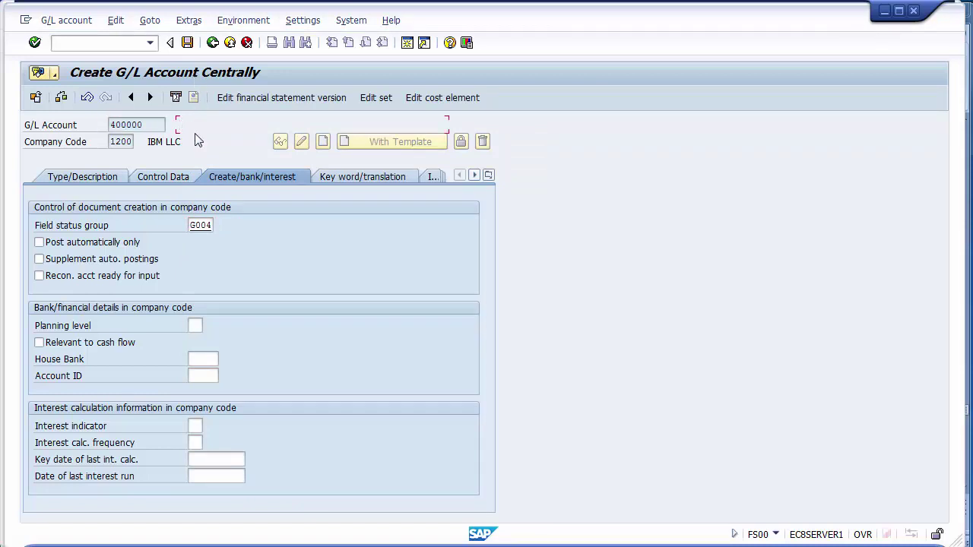
left_click(187, 44)
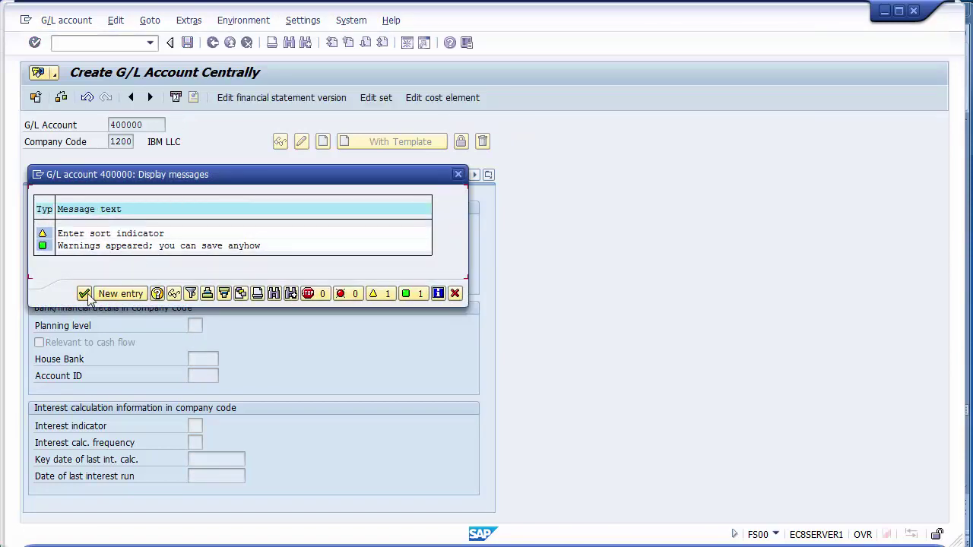
left_click(83, 294)
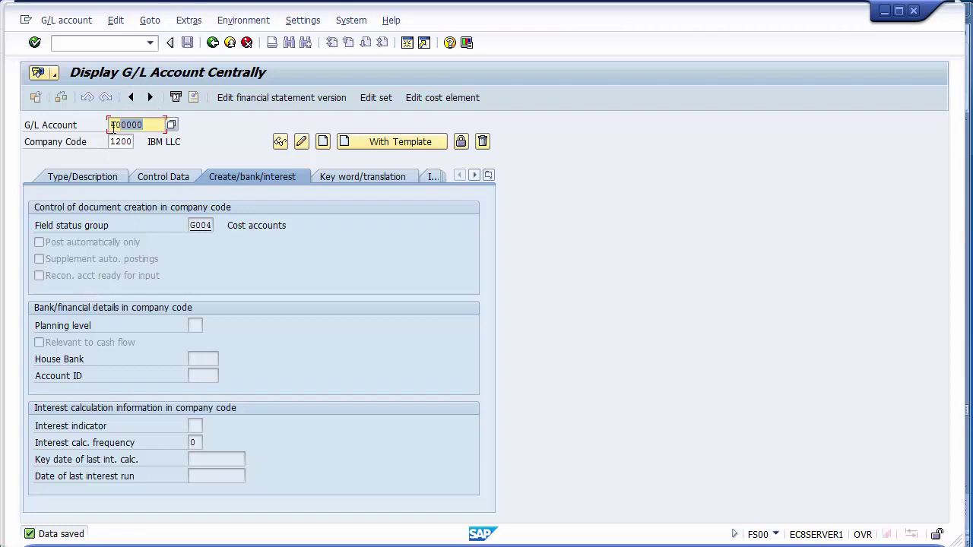
key("Return")
Return to the FB60 vendor invoice session and set its company code to 1200.
mouse_move(337, 541)
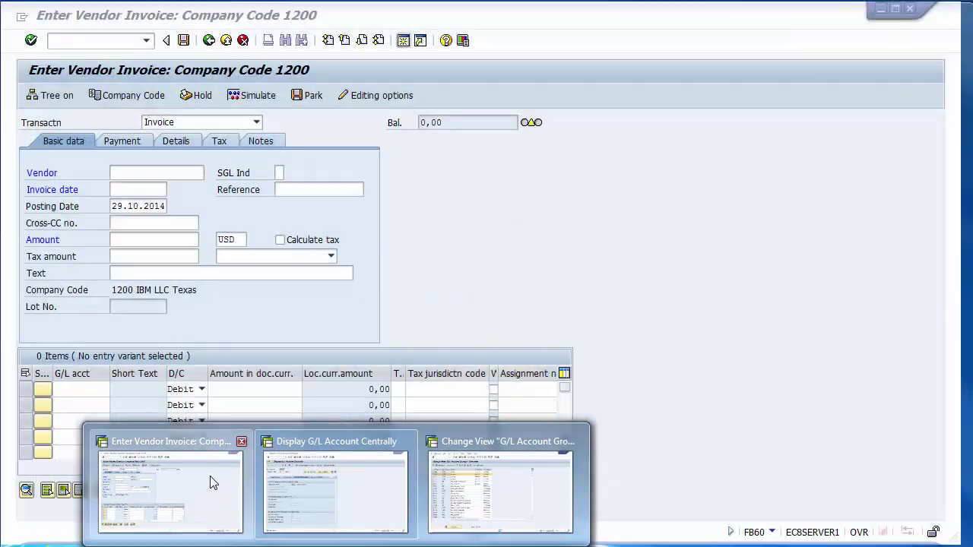
left_click(209, 476)
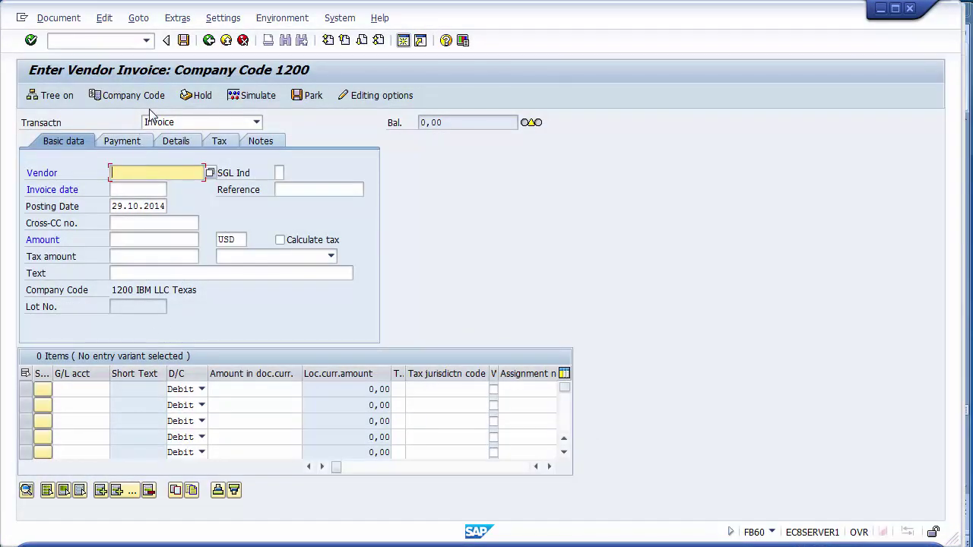
left_click(116, 291)
left_click_drag(114, 291, 158, 292)
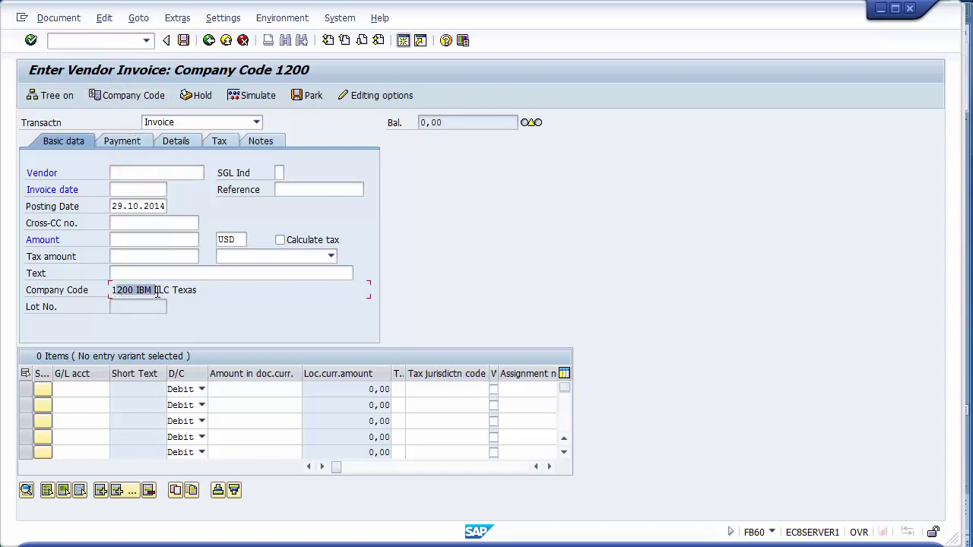
left_click(116, 97)
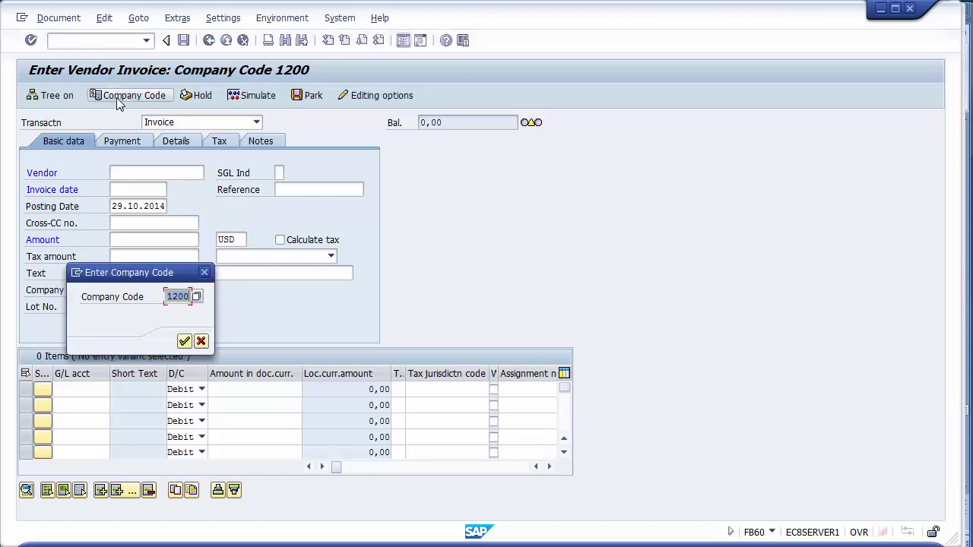
type("120")
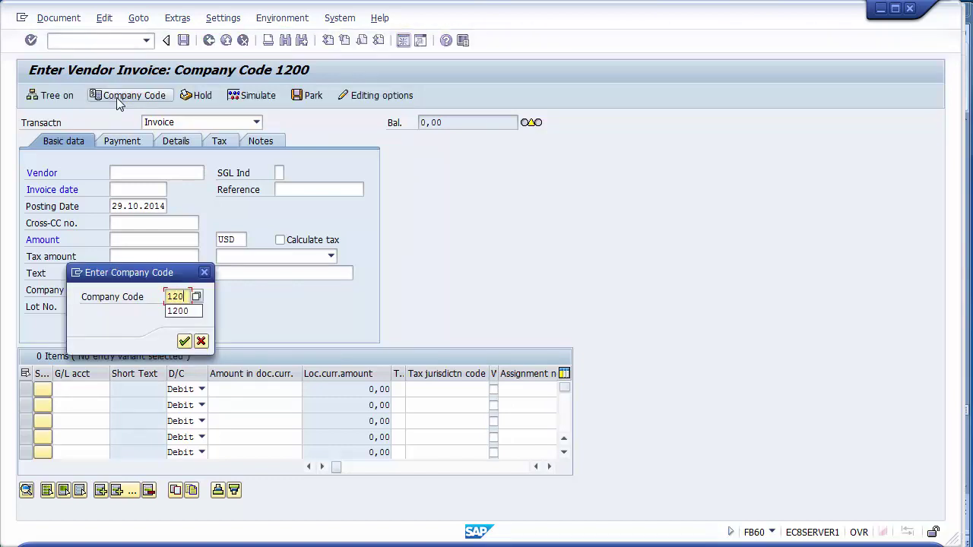
type("0")
key("Return")
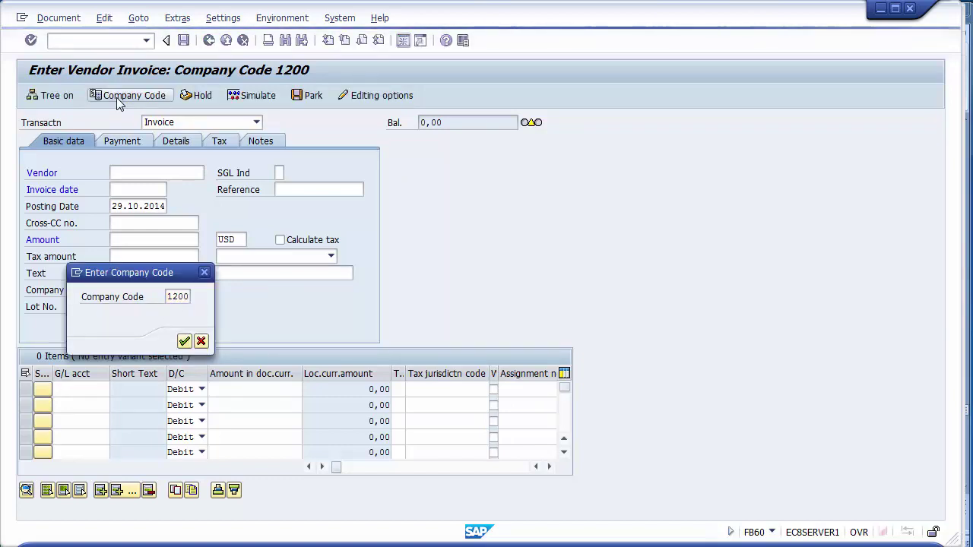
Search for vendors in company code 1200 and choose TCS as the invoice's vendor.
left_click(209, 173)
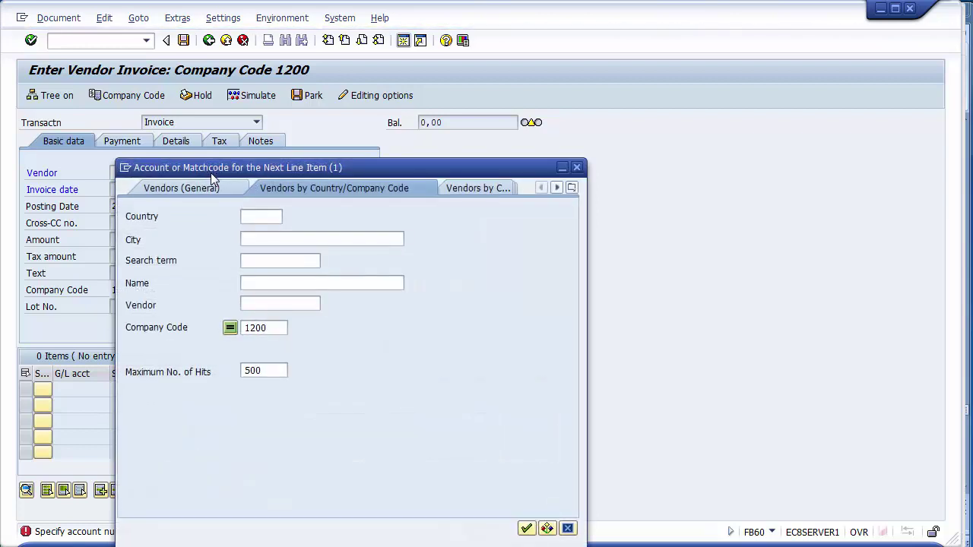
left_click(527, 529)
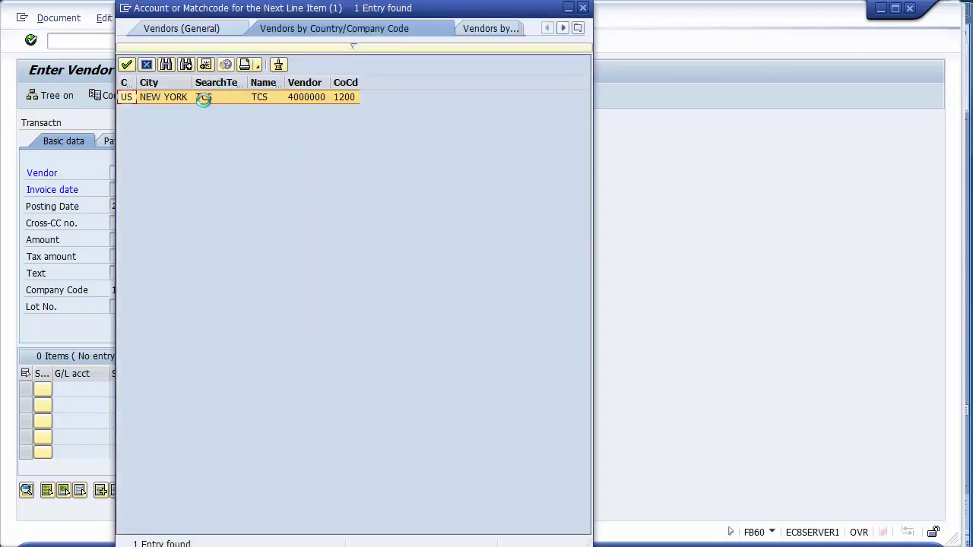
double_click(306, 99)
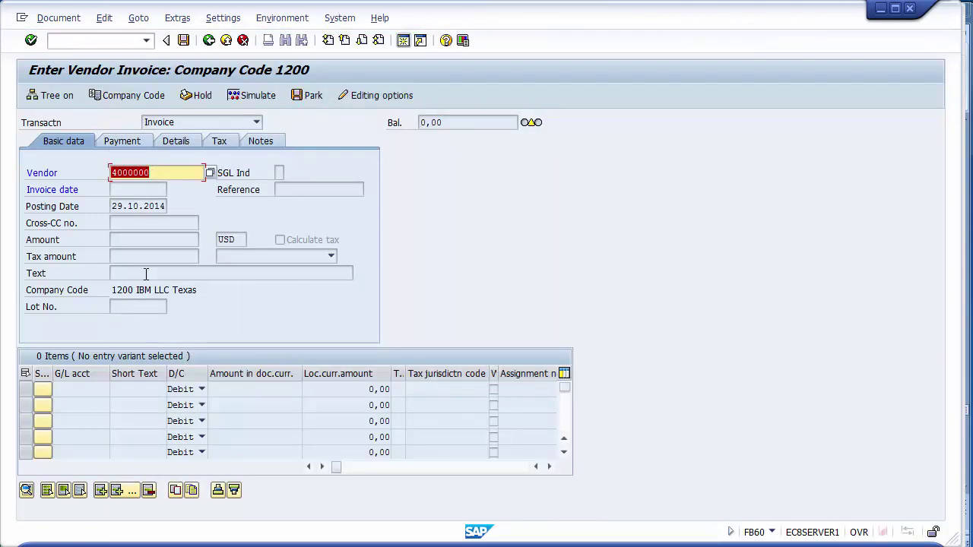
left_click(171, 172)
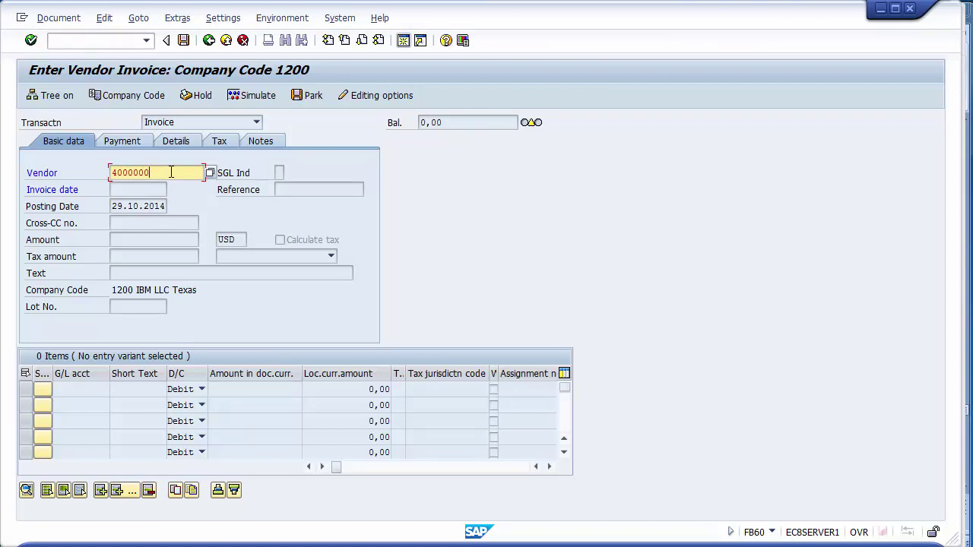
key("Return")
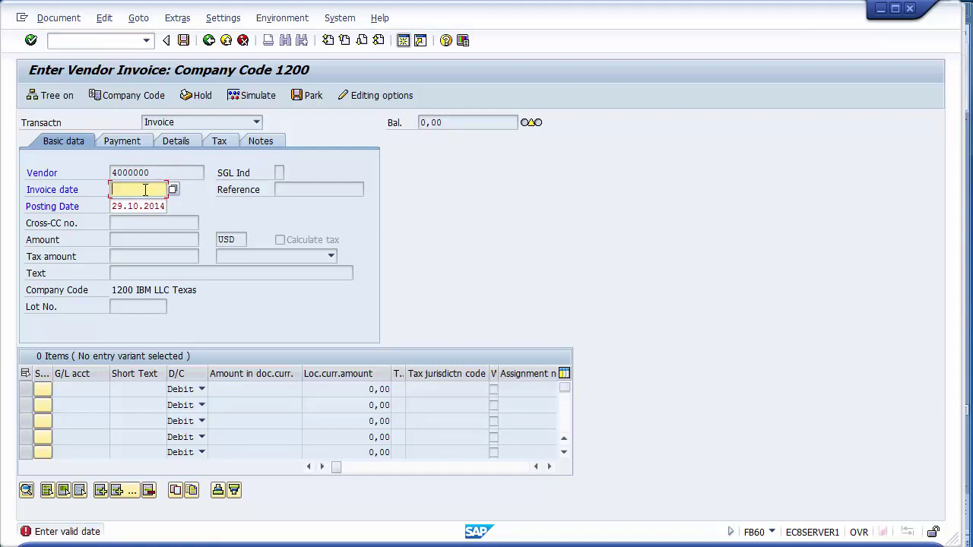
Set both the invoice date and the posting date to 25.10.2014, accepting the due date warning.
left_click_drag(80, 189, 46, 190)
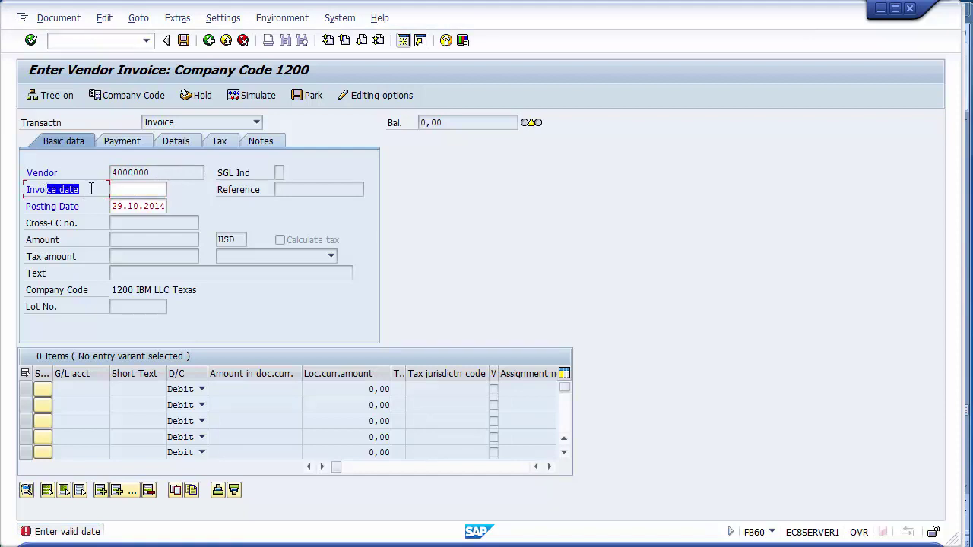
left_click(122, 189)
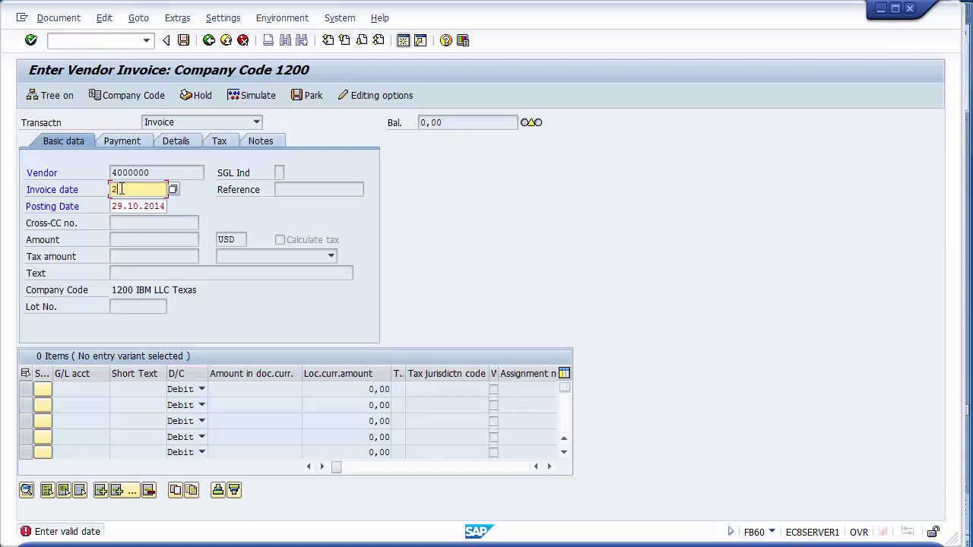
type("02014")
left_click(124, 207)
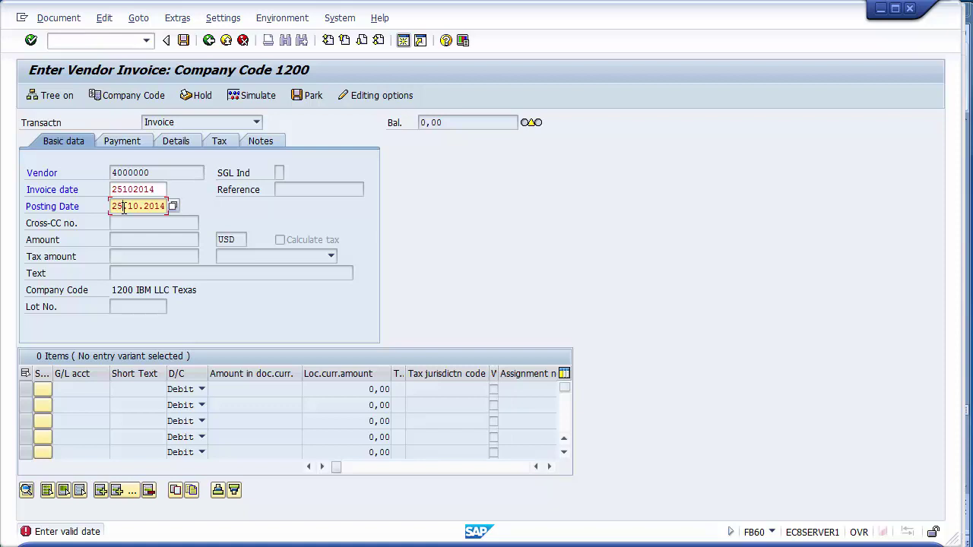
key("Return")
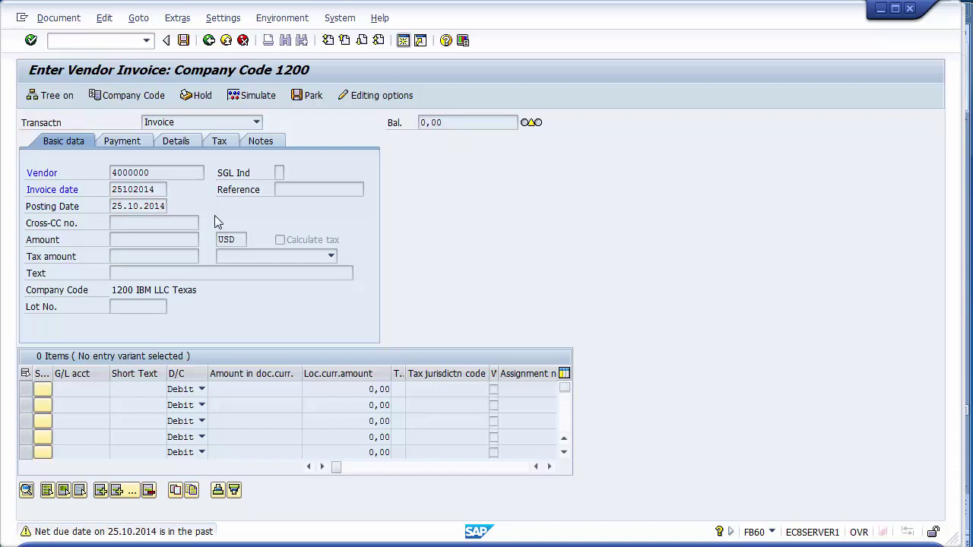
key("Return")
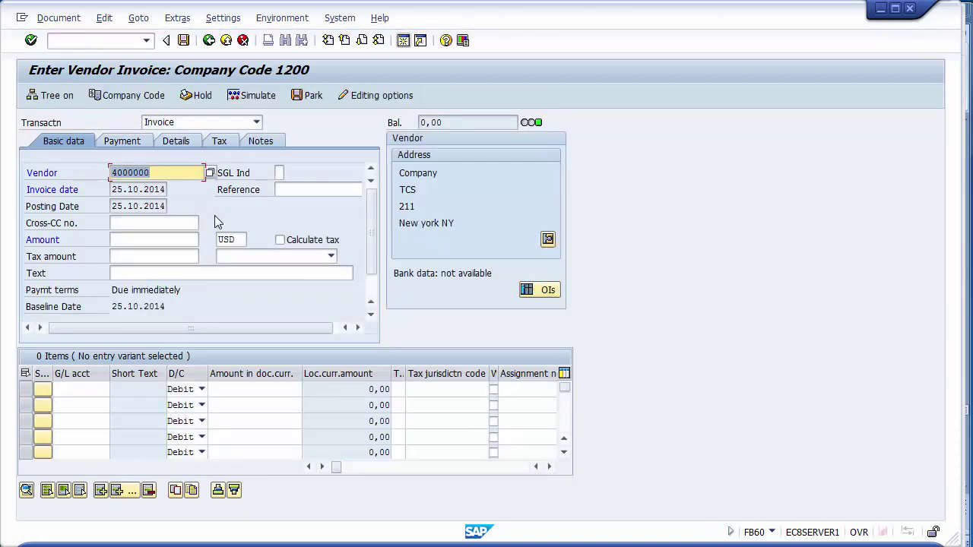
Enter "Purchases from vendor" as the text in the invoice's basic data.
left_click(181, 171)
left_click(167, 190)
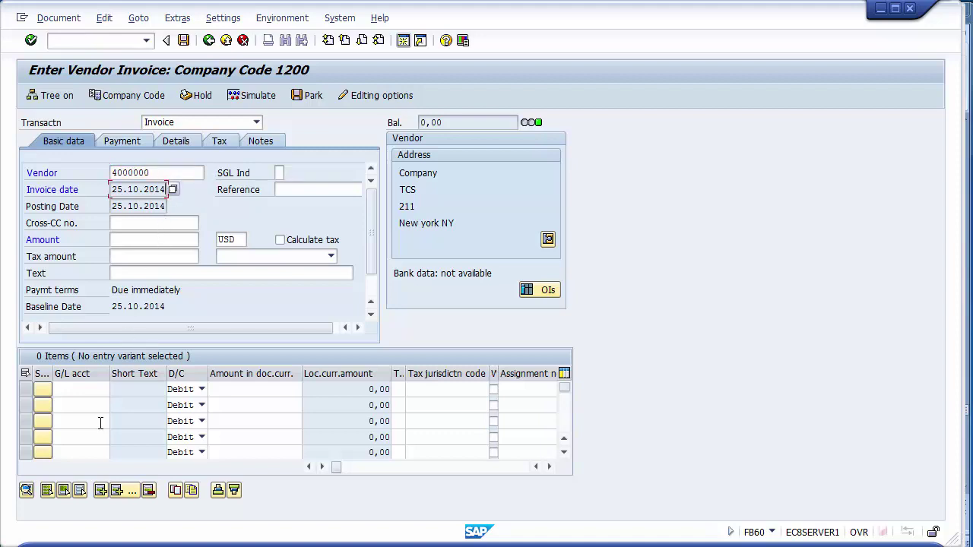
left_click(164, 275)
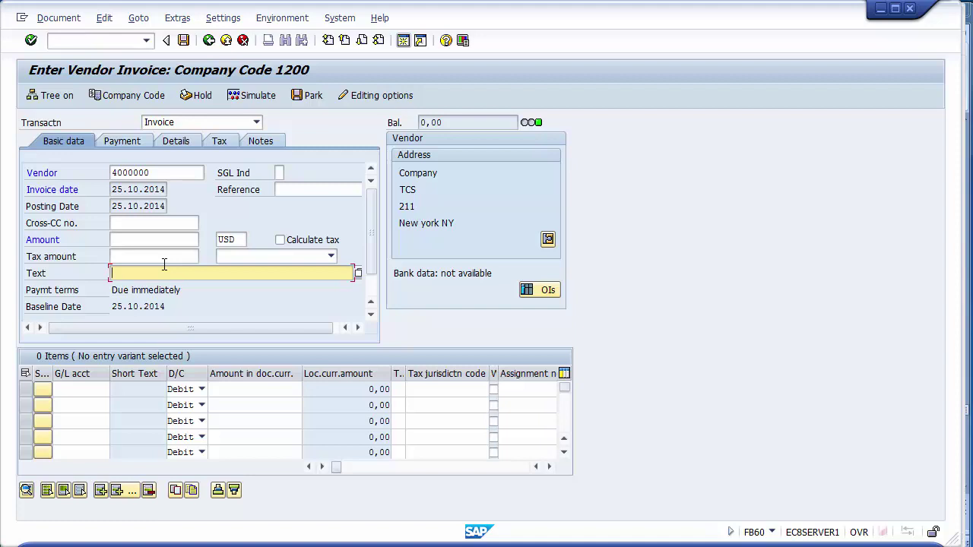
type("Purchases from vendor")
Look up Purchase Account 400000 for the first line item's G/L account and set its document currency amount to 10000.
left_click(80, 390)
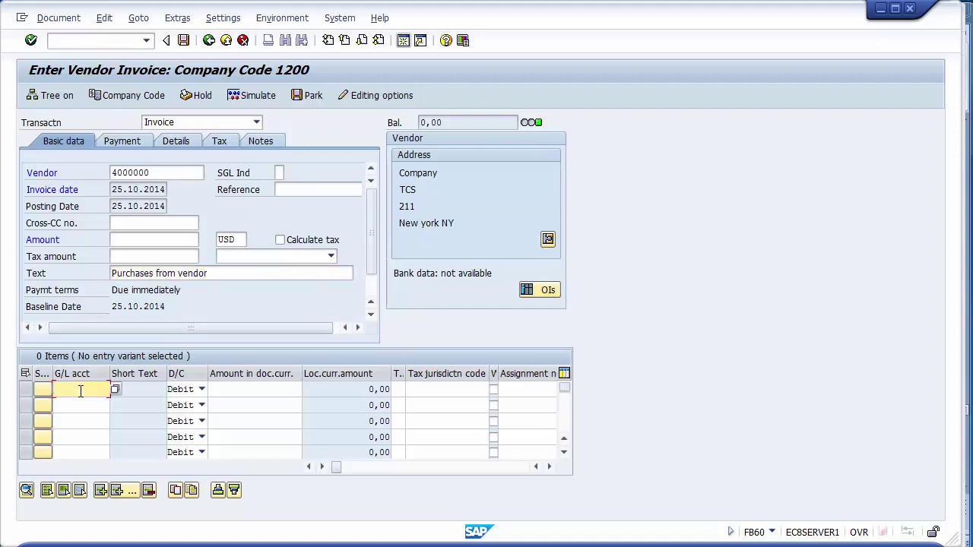
left_click(159, 175)
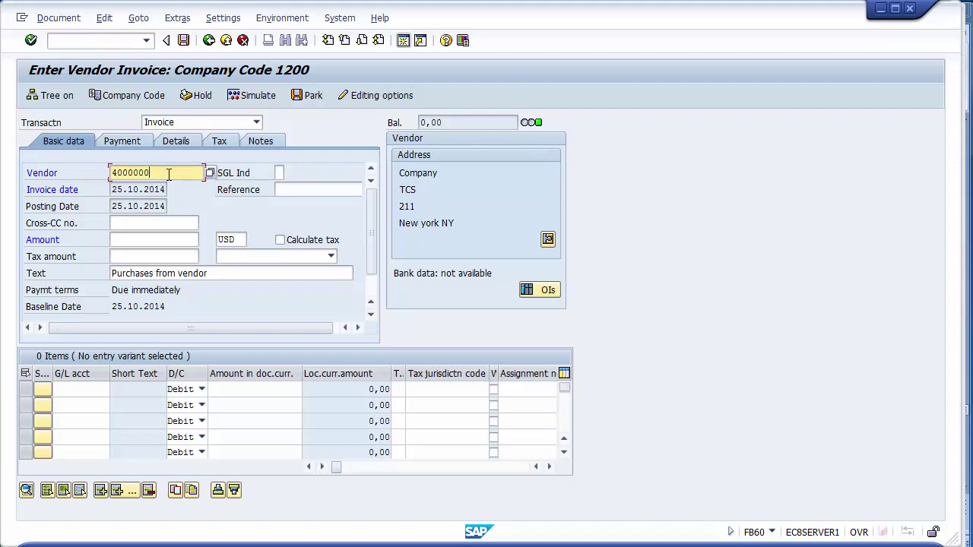
left_click_drag(169, 173, 81, 166)
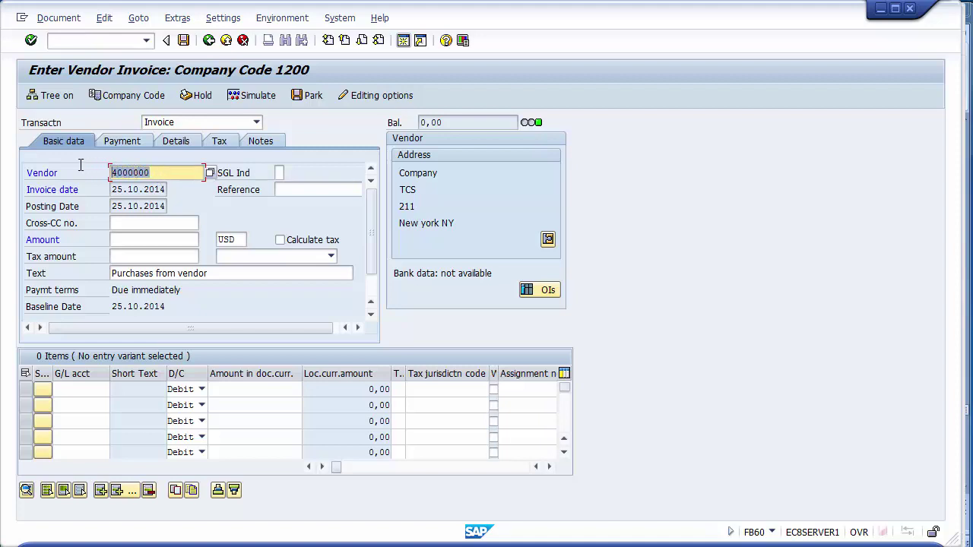
left_click(87, 389)
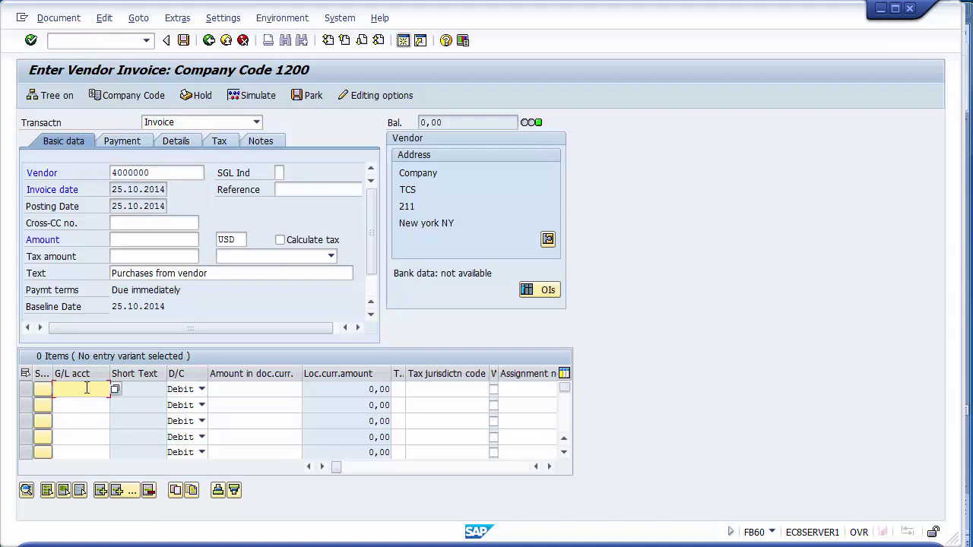
key("Return")
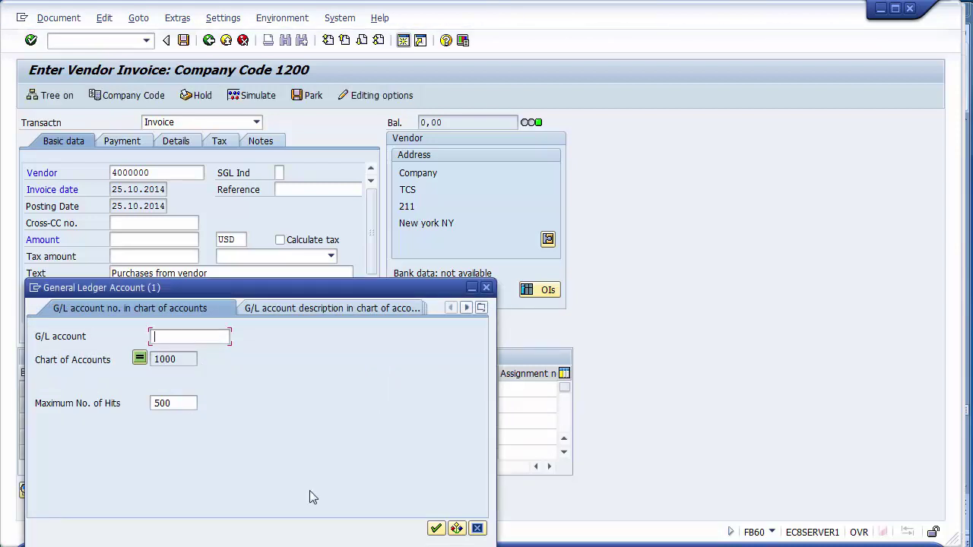
left_click(434, 528)
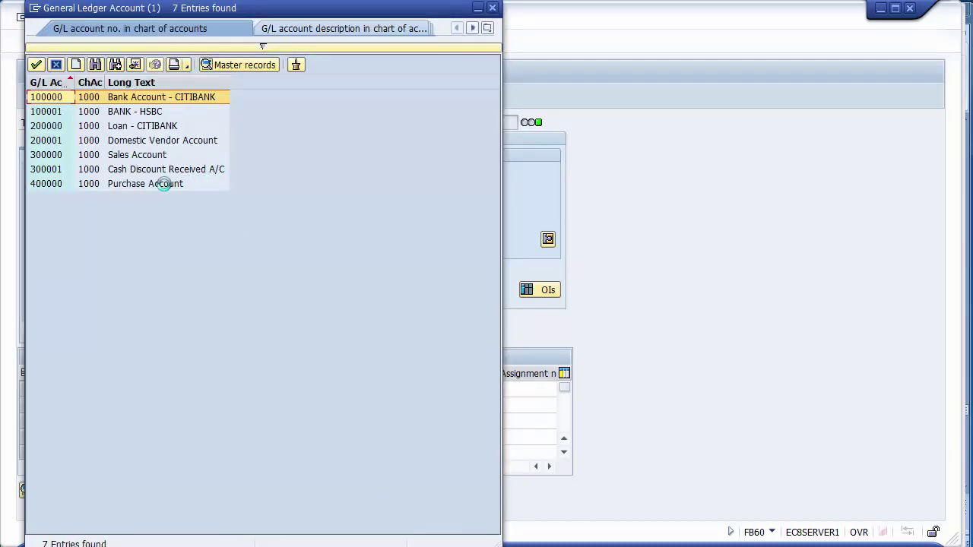
double_click(165, 184)
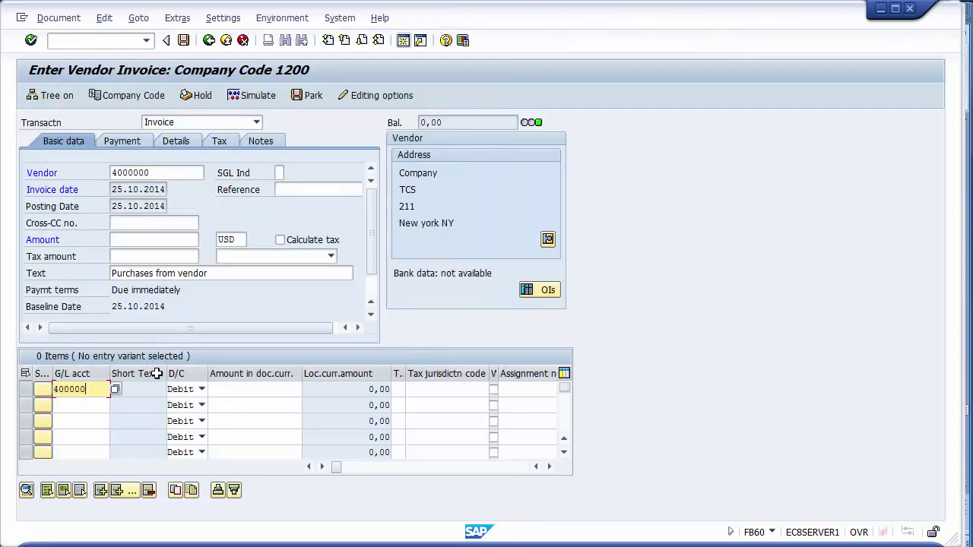
left_click(251, 388)
type("10000")
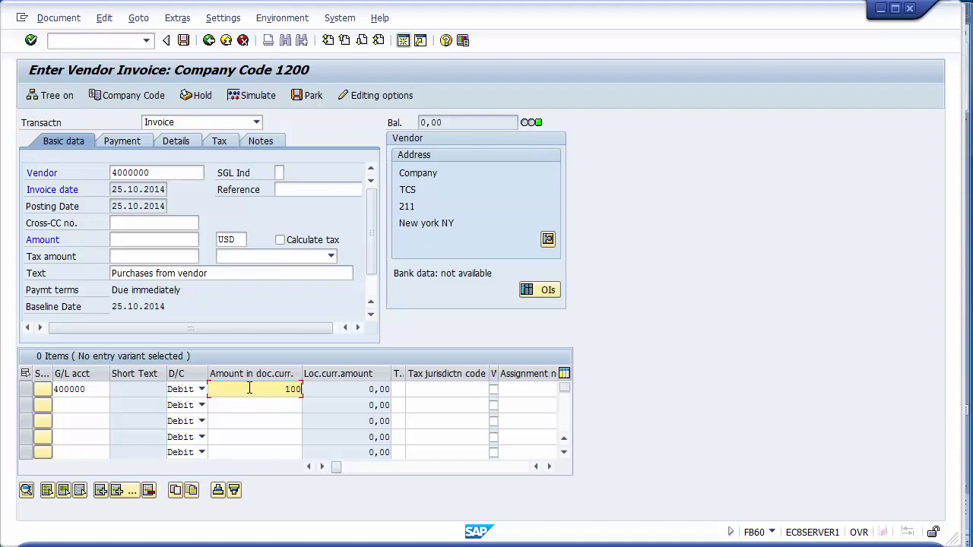
Enter "Purchases" as the text of the 400000 line item.
left_click(425, 390)
key("Tab")
key("Tab")
key("Tab")
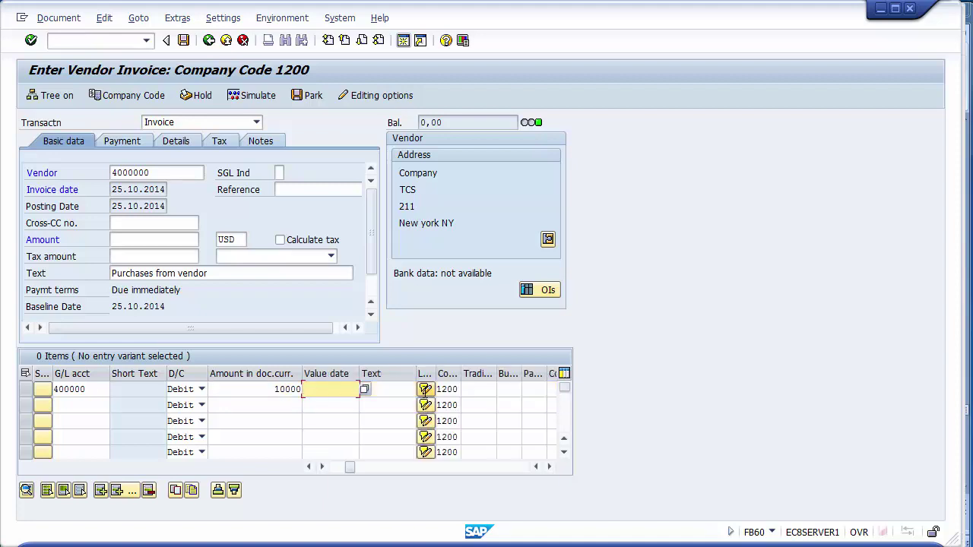
left_click(413, 392)
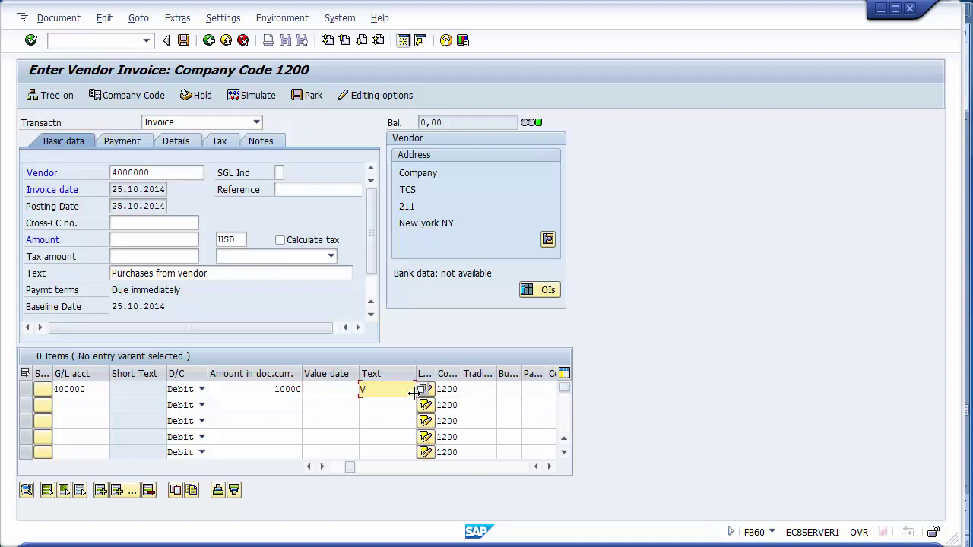
type("V")
key("BackSpace")
type("Purchases")
Look up the business areas and assign 1230 (Product 3) to the purchase line item.
left_click(508, 389)
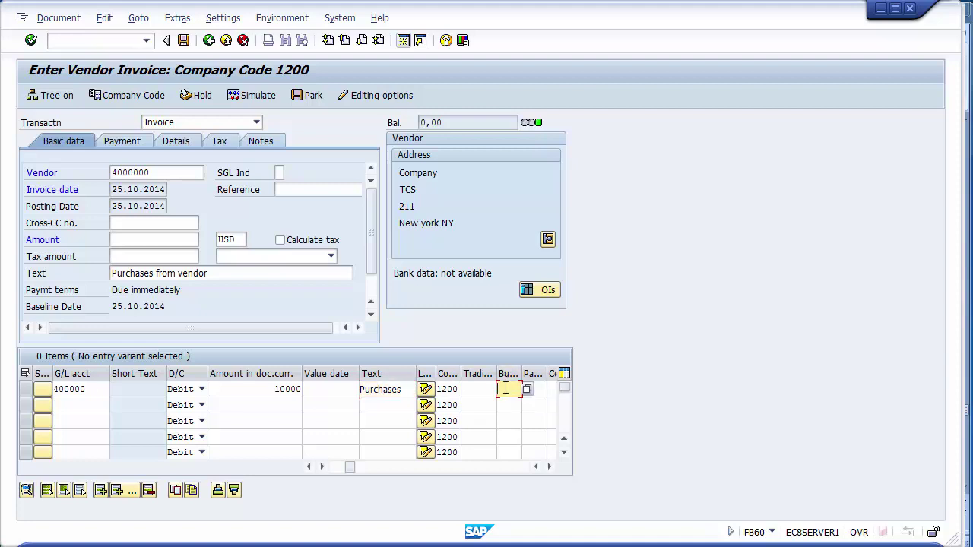
key("Return")
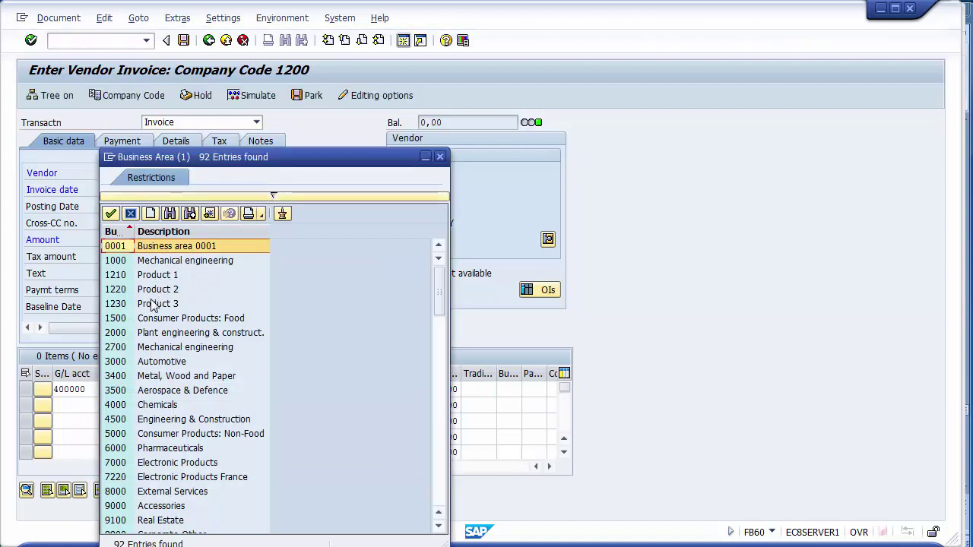
double_click(150, 303)
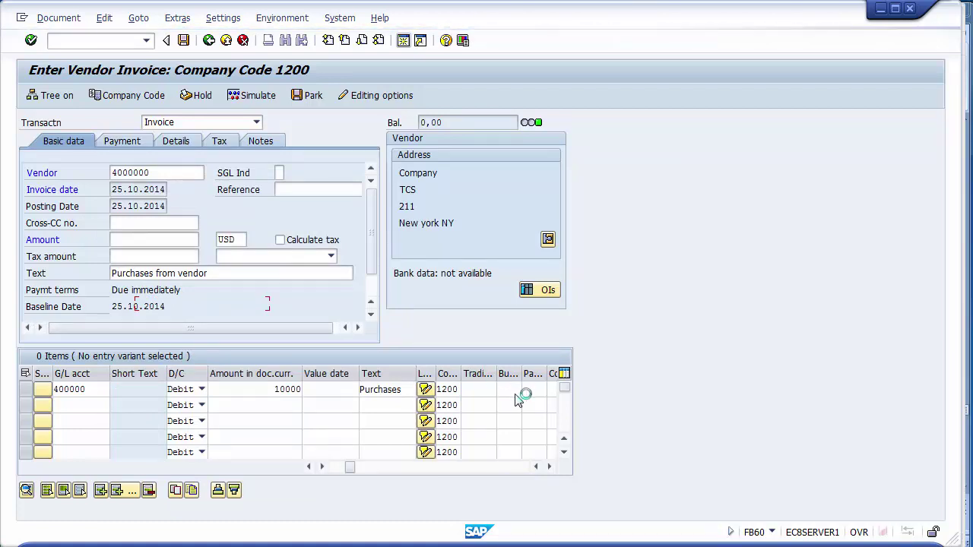
Copy the purchase line item's amount of 10.000,00 into the invoice's amount in the basic data.
left_click(244, 95)
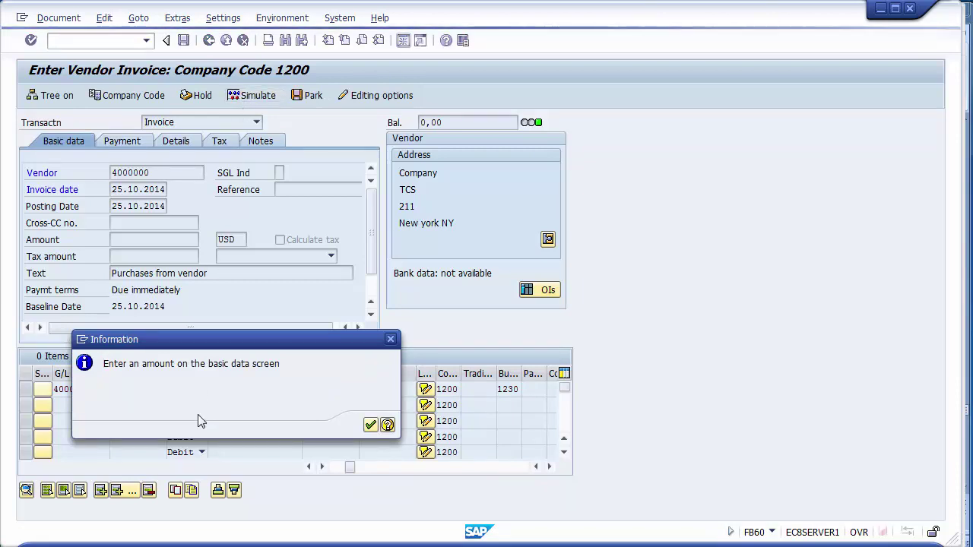
key("Return")
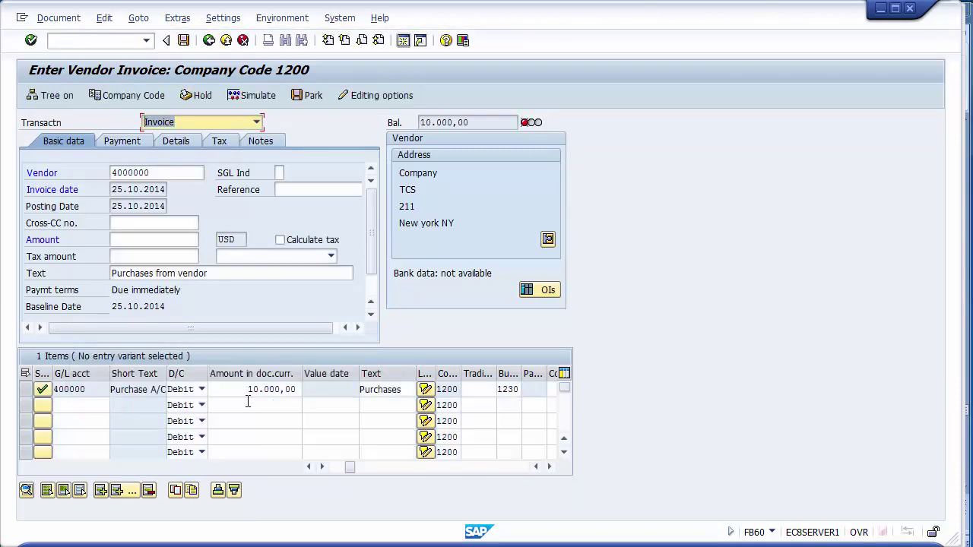
left_click_drag(245, 389, 290, 389)
key("ctrl+c")
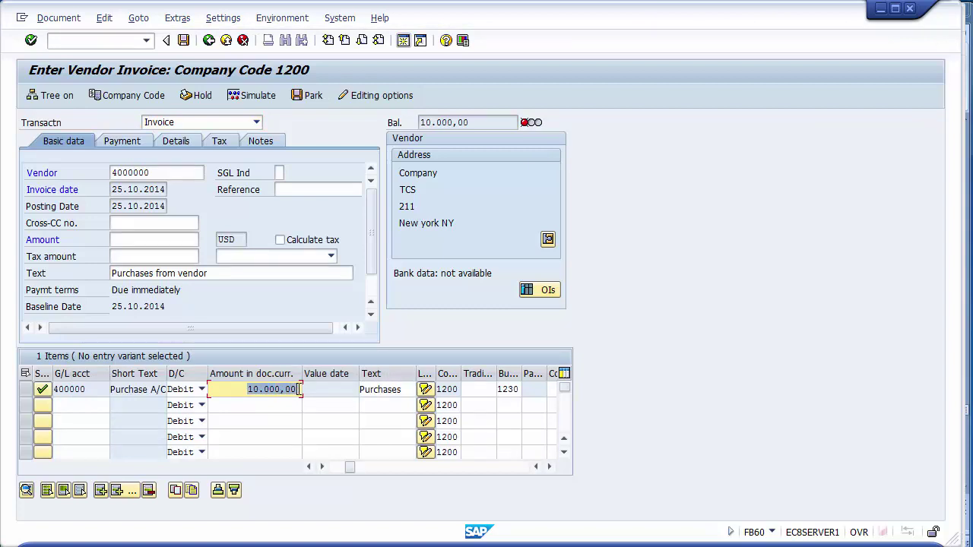
left_click(130, 241)
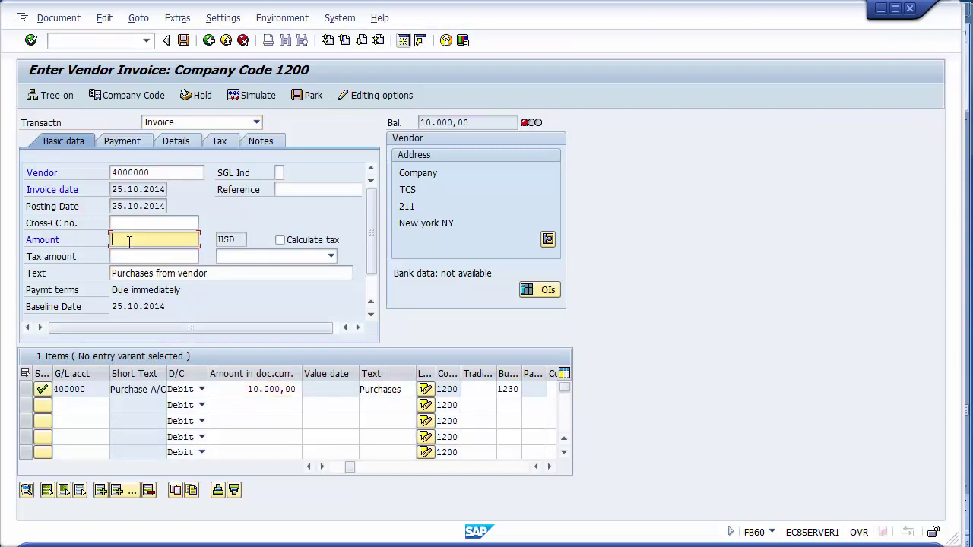
key("ctrl+v")
Set the invoice's payment terms to 0001 (Payable immediately Due net), accepting the tax relevance warning.
left_click(129, 145)
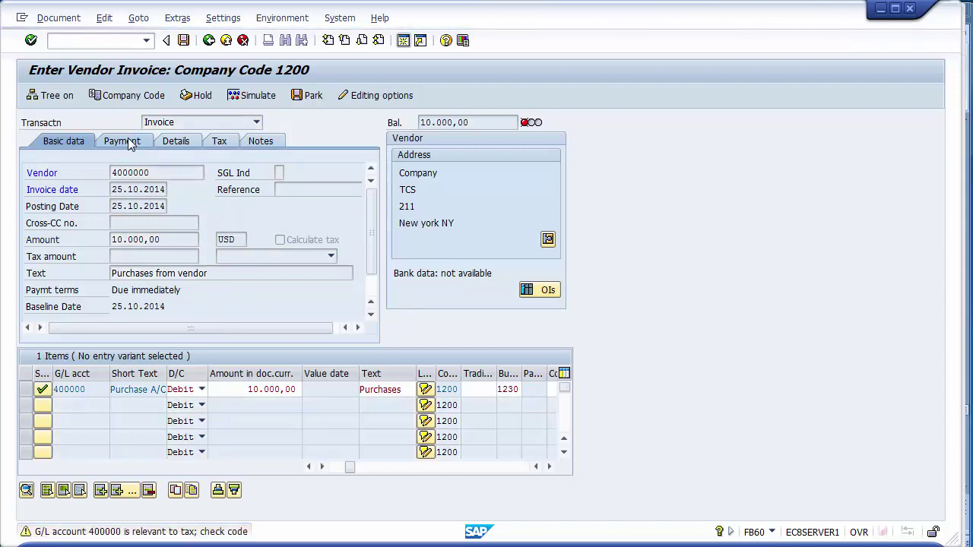
left_click(129, 143)
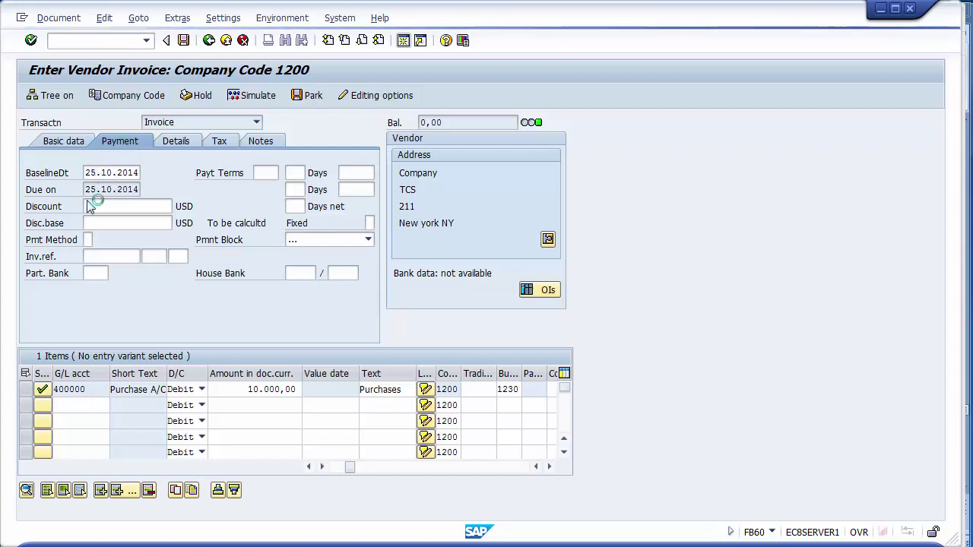
left_click(259, 173)
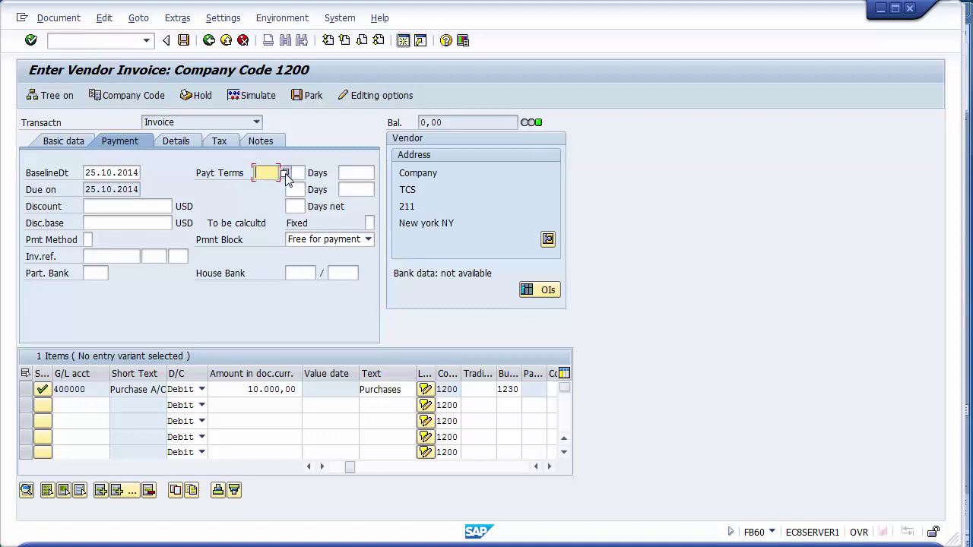
left_click(285, 174)
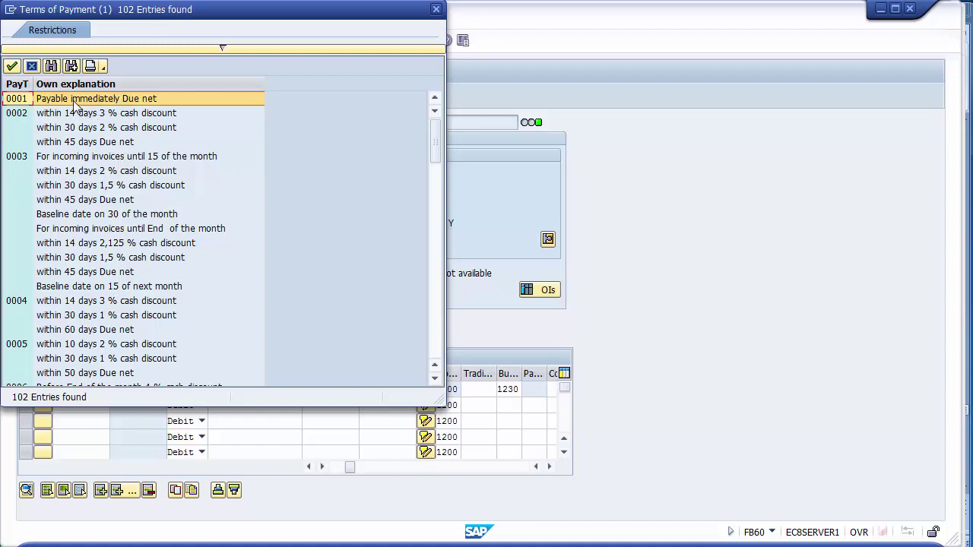
double_click(99, 98)
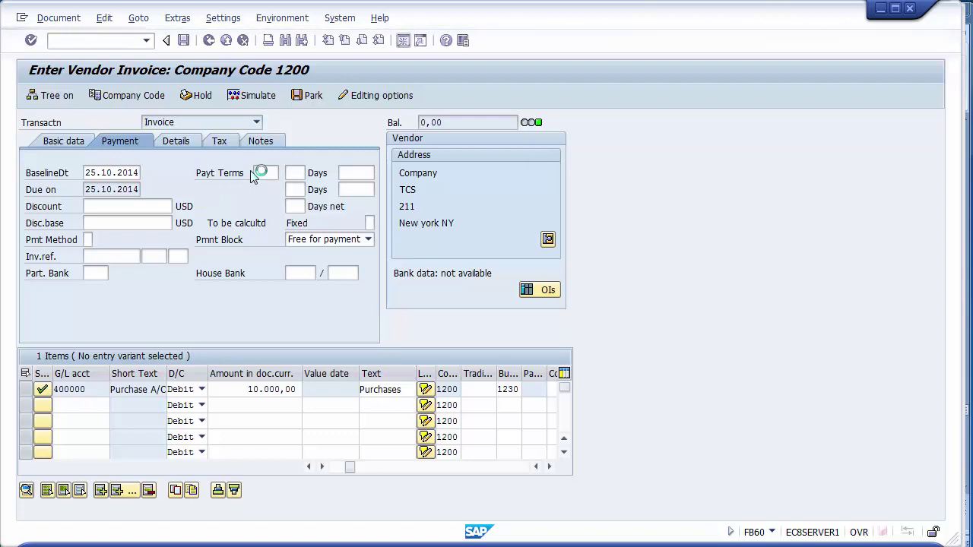
Simulate the vendor invoice, accepting the payment terms and tax relevance warnings.
left_click(251, 99)
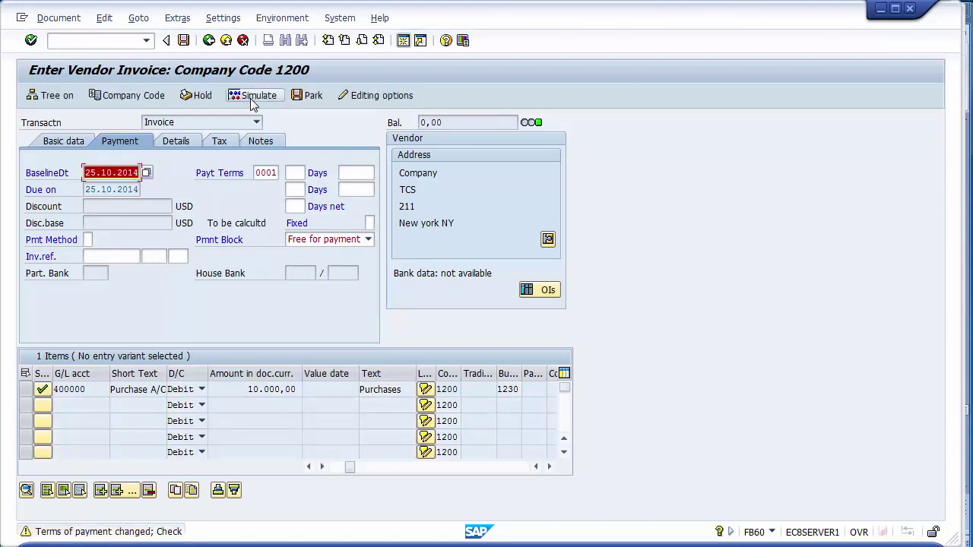
left_click(253, 99)
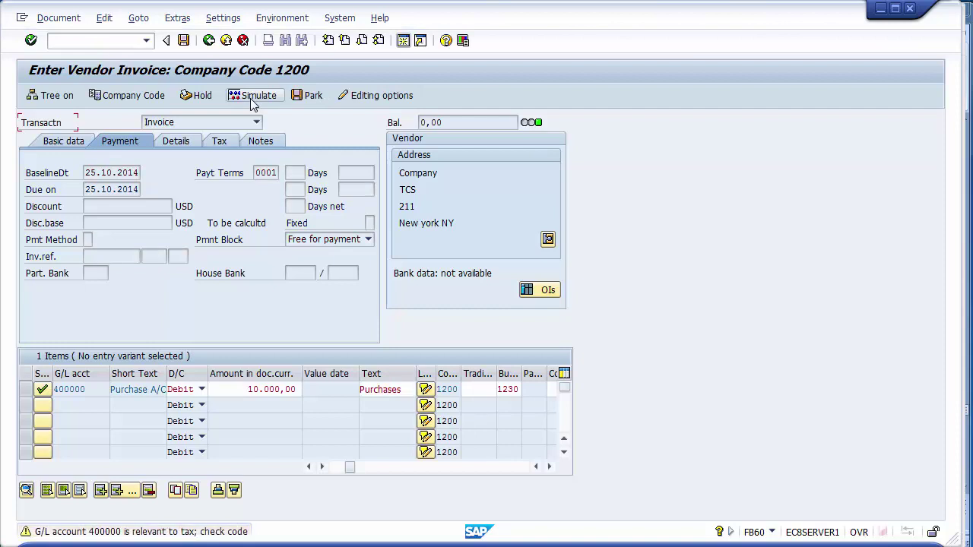
left_click(253, 99)
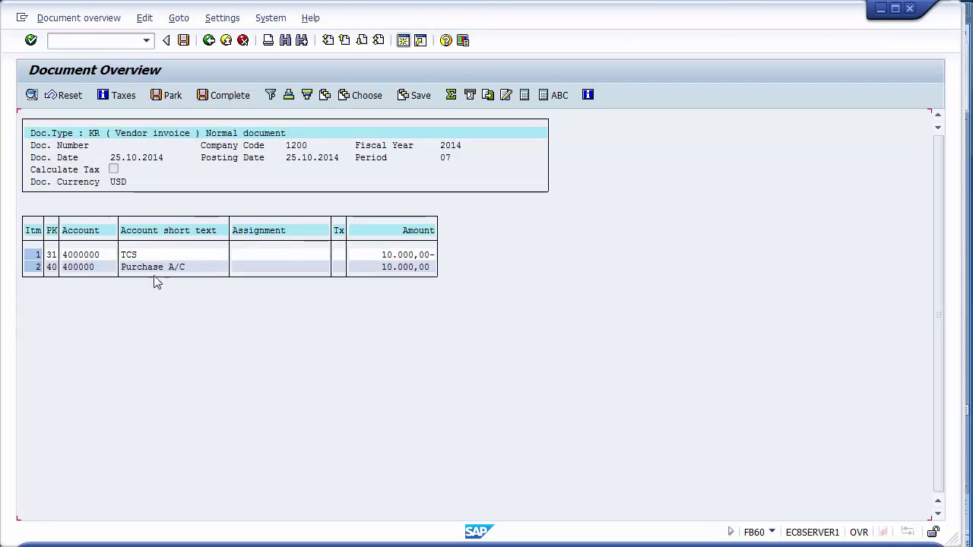
Check the posting keys of the simulated vendor and purchase lines, and post the invoice.
left_click(51, 257)
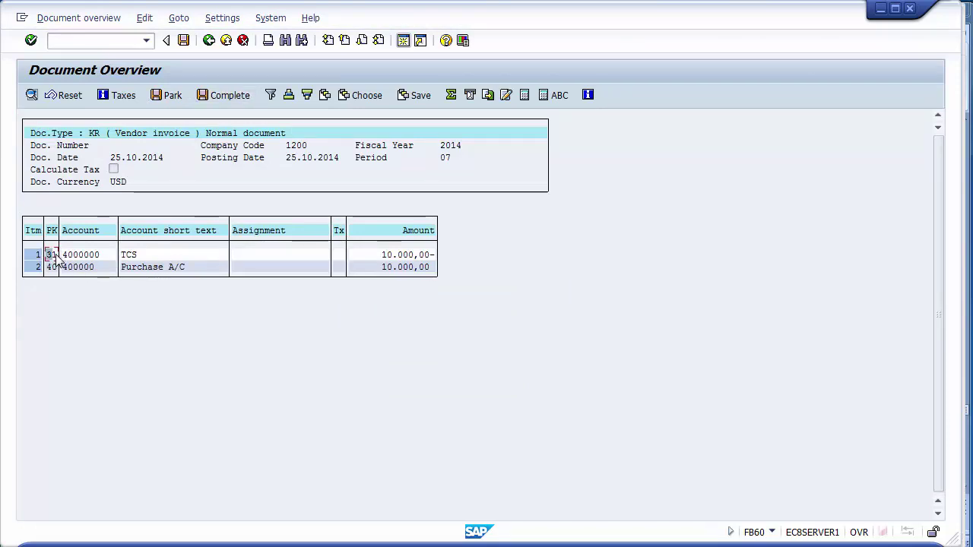
left_click(149, 256)
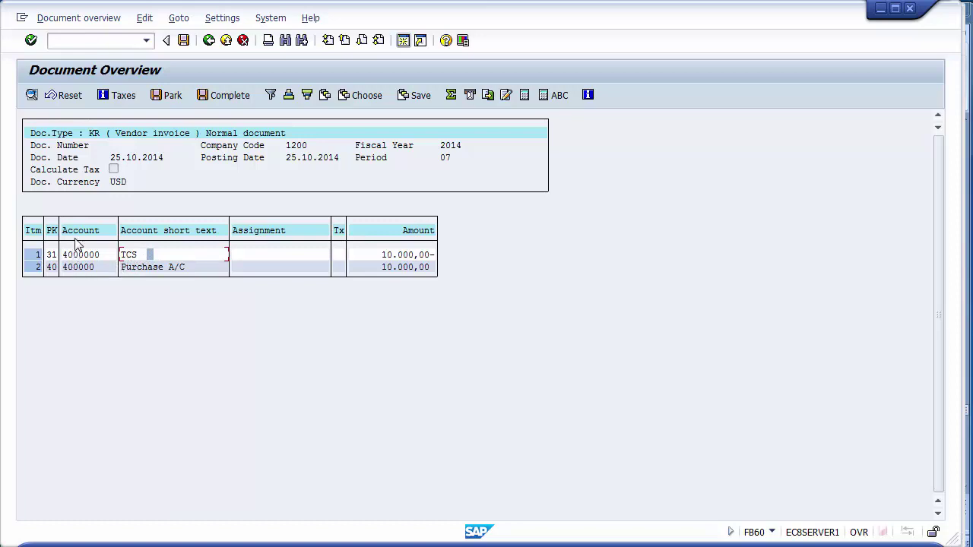
left_click(51, 270)
left_click(183, 40)
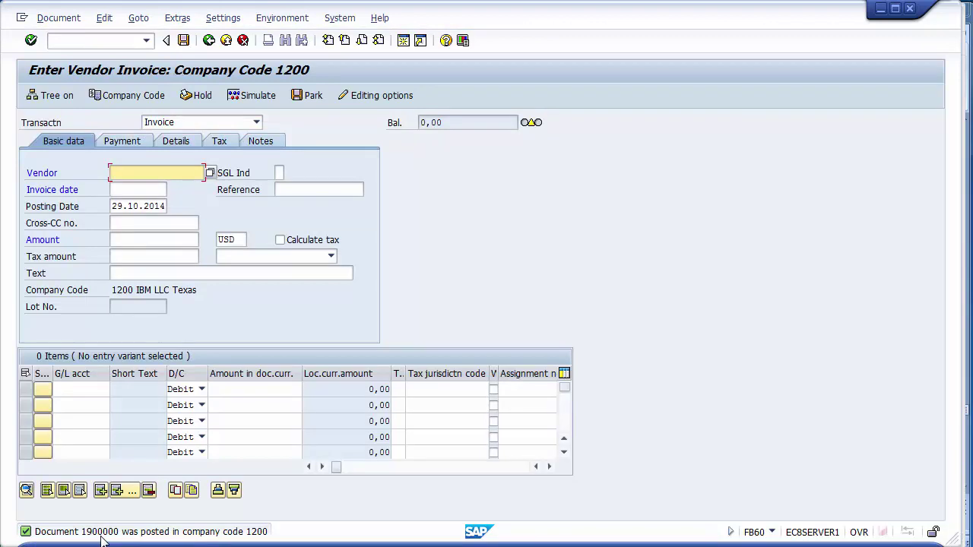
Display the posted invoice document with transaction FB03 for fiscal year 2014 and select its TCS vendor line.
left_click(92, 38)
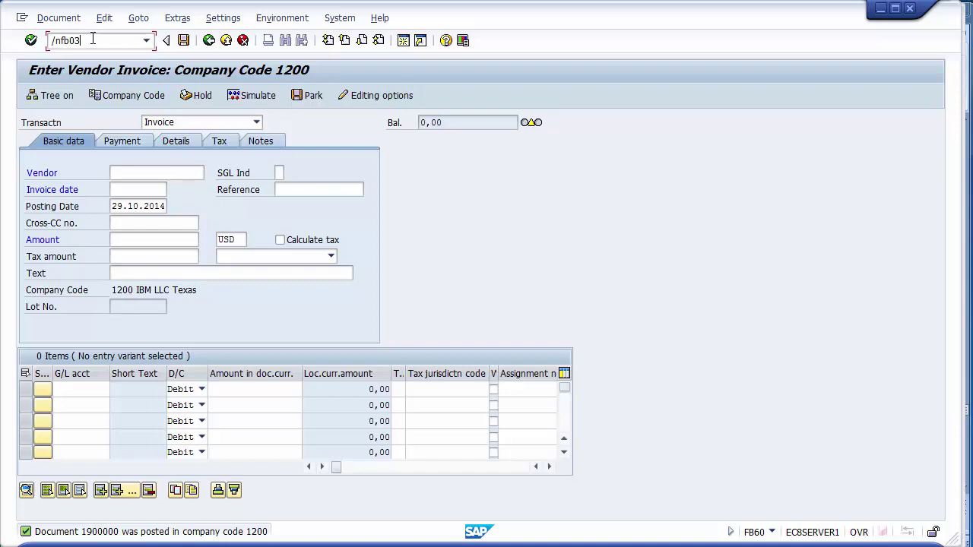
type("/nfb03")
key("Return")
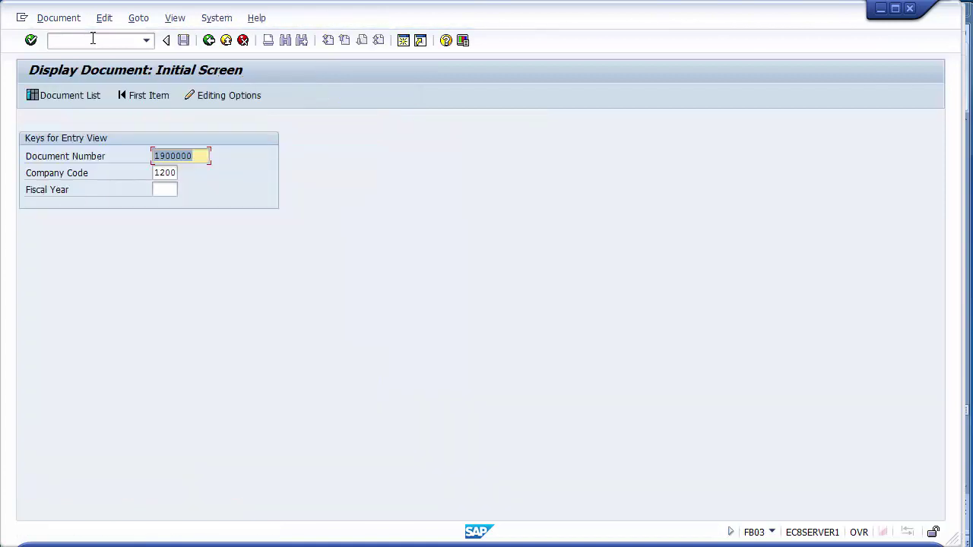
type("19")
left_click(165, 189)
type("2014")
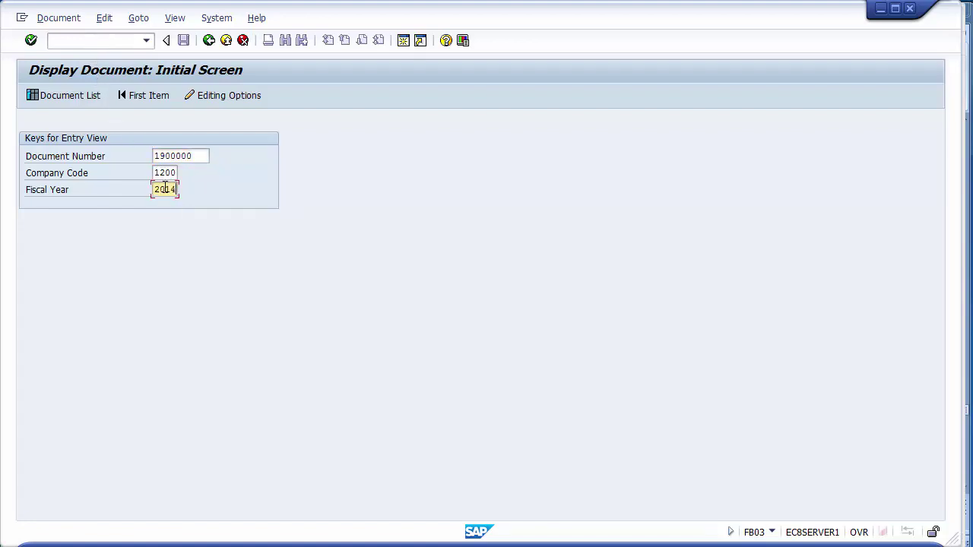
key("Return")
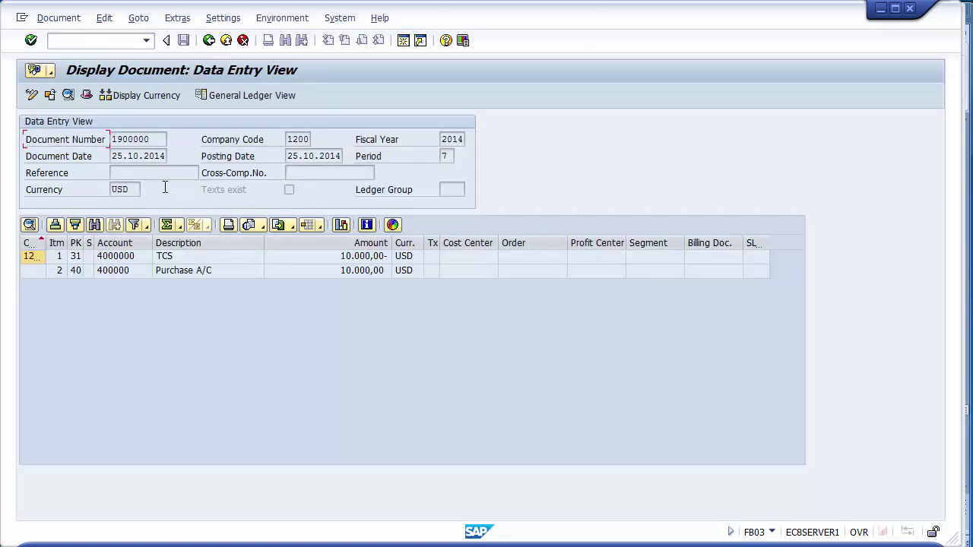
left_click(188, 259)
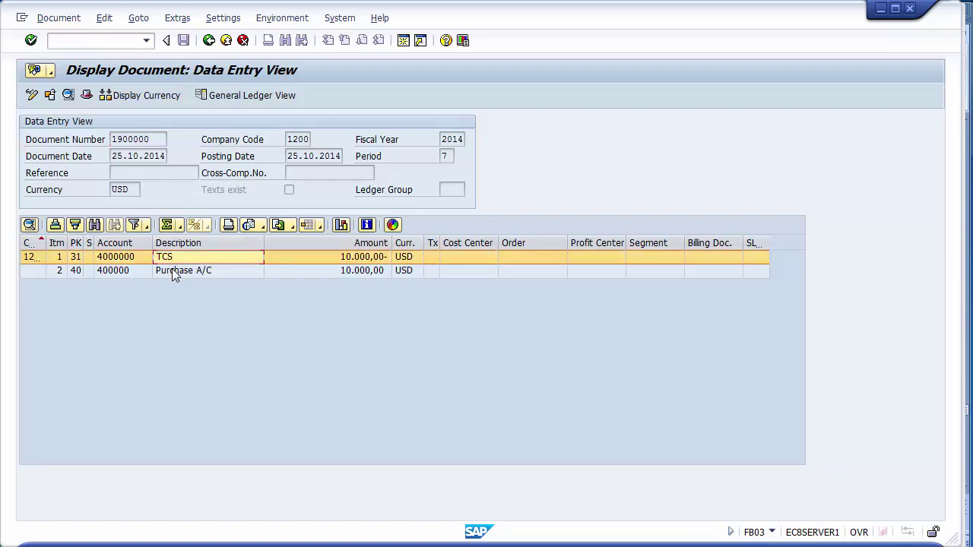
Compare the TCS vendor line with the Purchase A/C line and check the vendor line's posting key in the posted document.
left_click(172, 270)
left_click(172, 259)
left_click(77, 258)
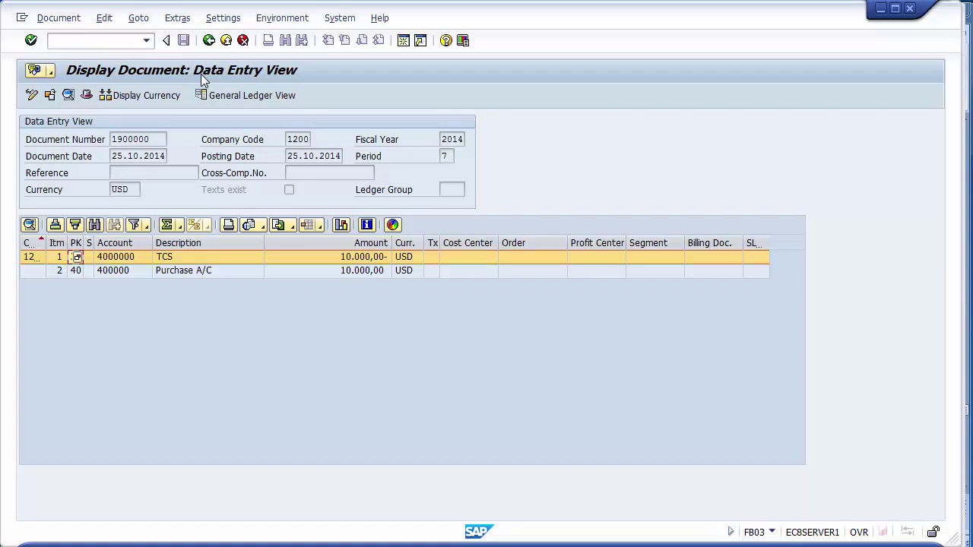
left_click(192, 258)
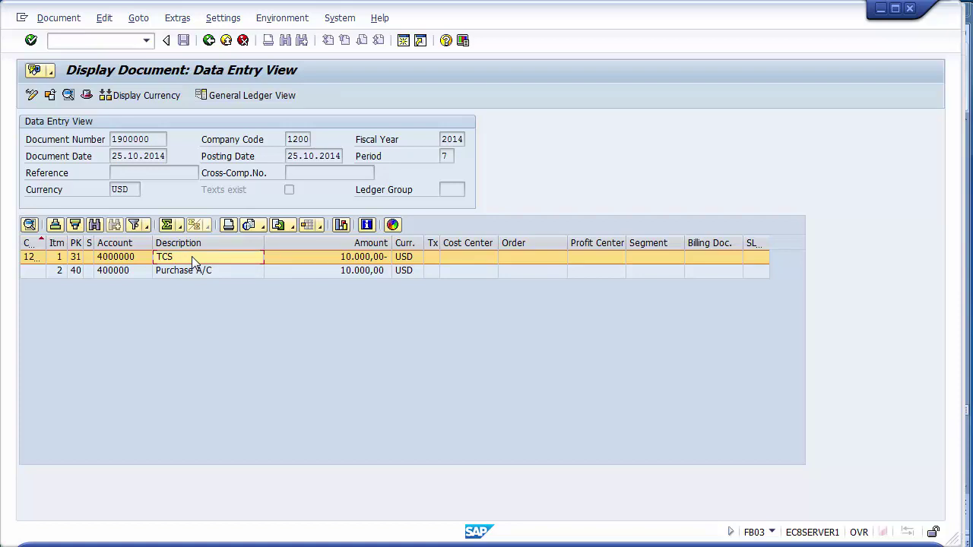
Display the document in the General Ledger View and examine the Domestic Vendor and Purchase A/C lines and their accounts.
left_click(251, 102)
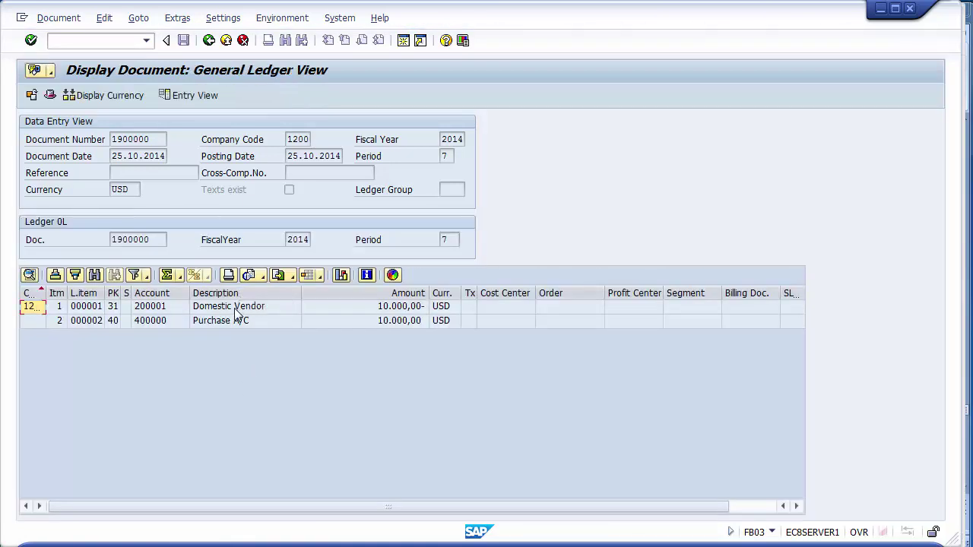
left_click(235, 309)
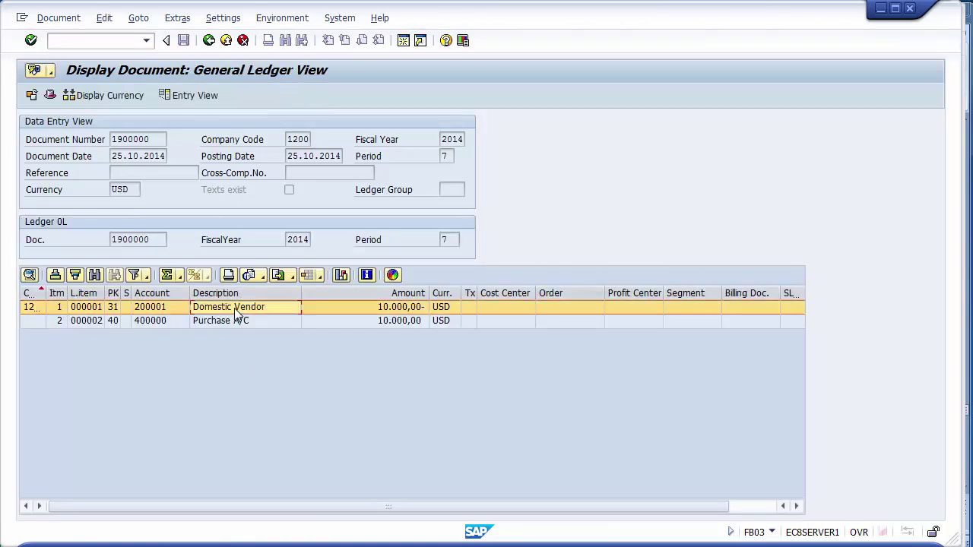
left_click(164, 321)
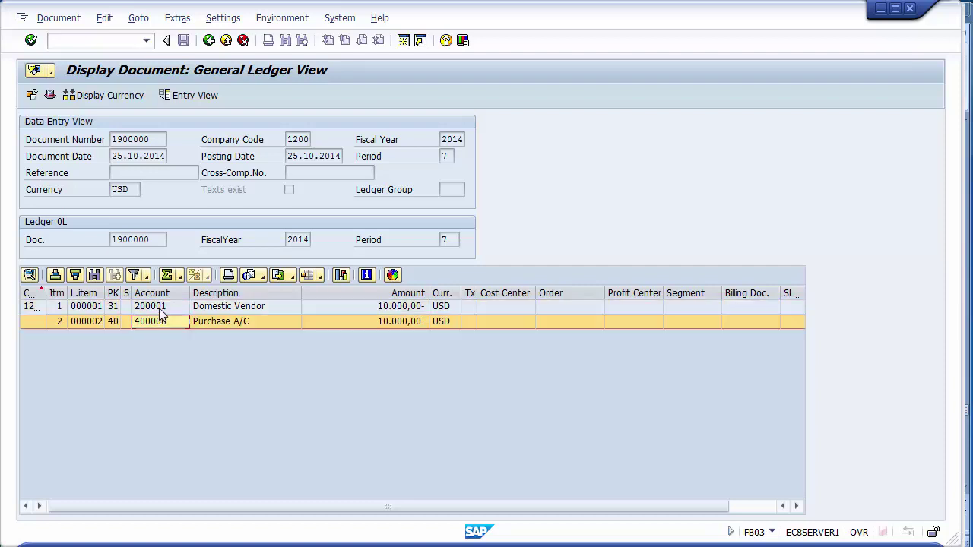
left_click(158, 308)
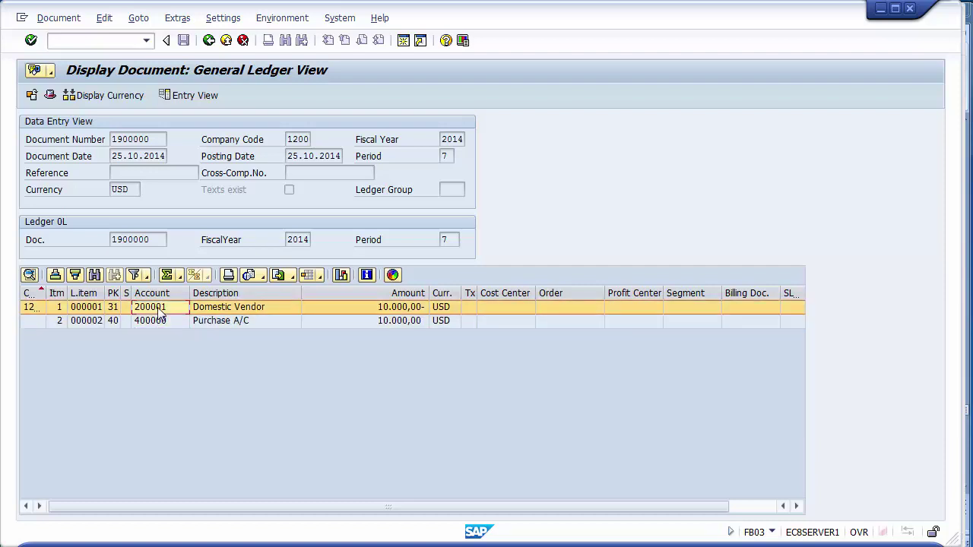
Exit the document display and switch to the PowerPoint presentation to show the Outgoing Payment – F-53 slide.
left_click(225, 44)
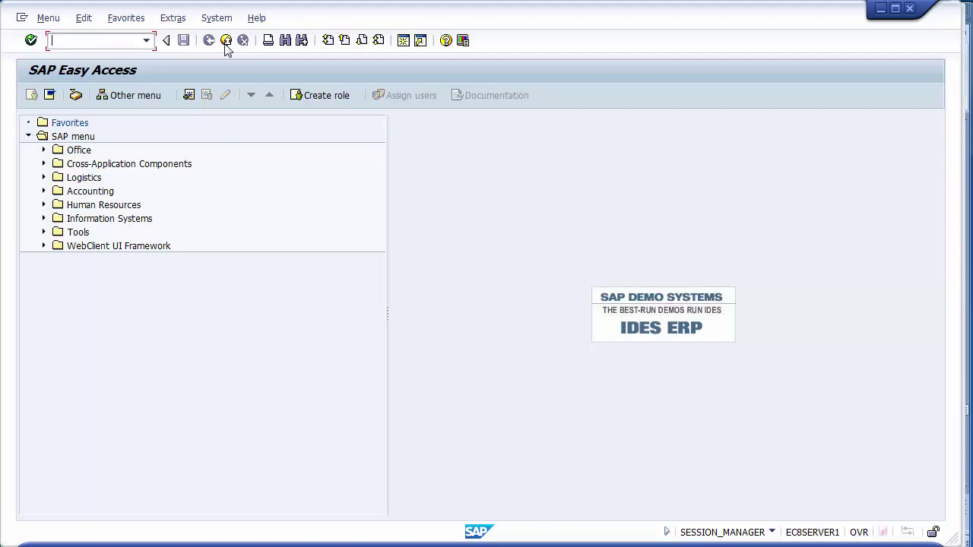
key("alt+Tab")
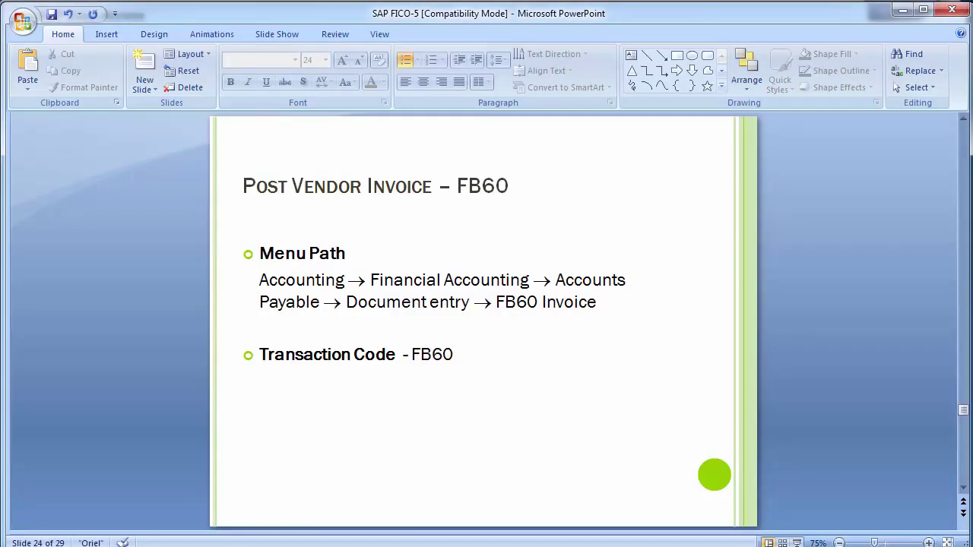
key("Page_Down")
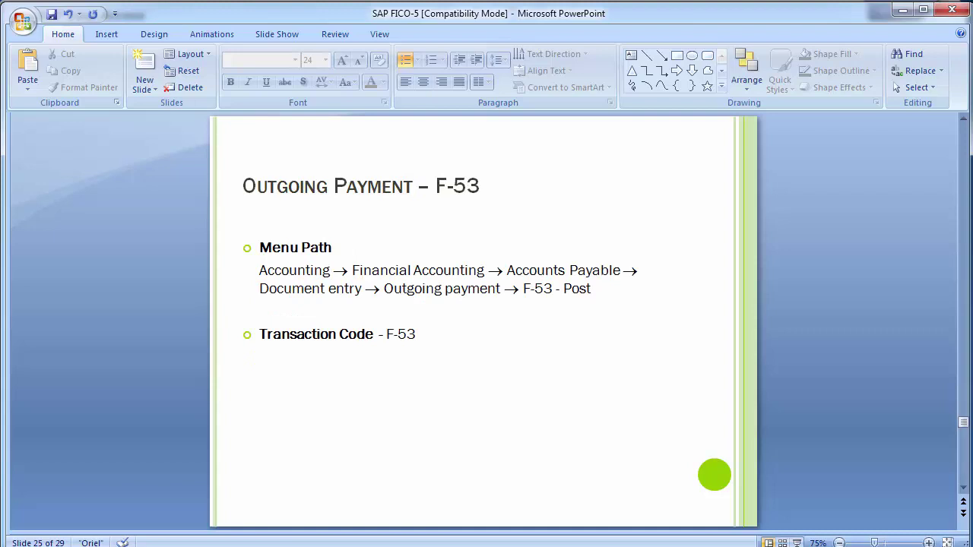
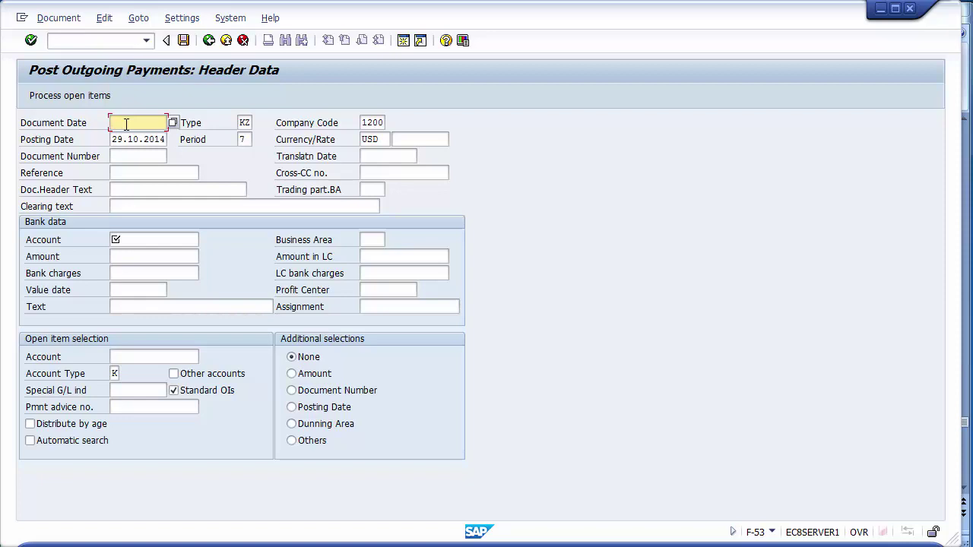
Enter document date 29.10.2014 for the outgoing payment and check its posting date, company code and currency.
type("29.10.2014")
left_click_drag(114, 140, 173, 145)
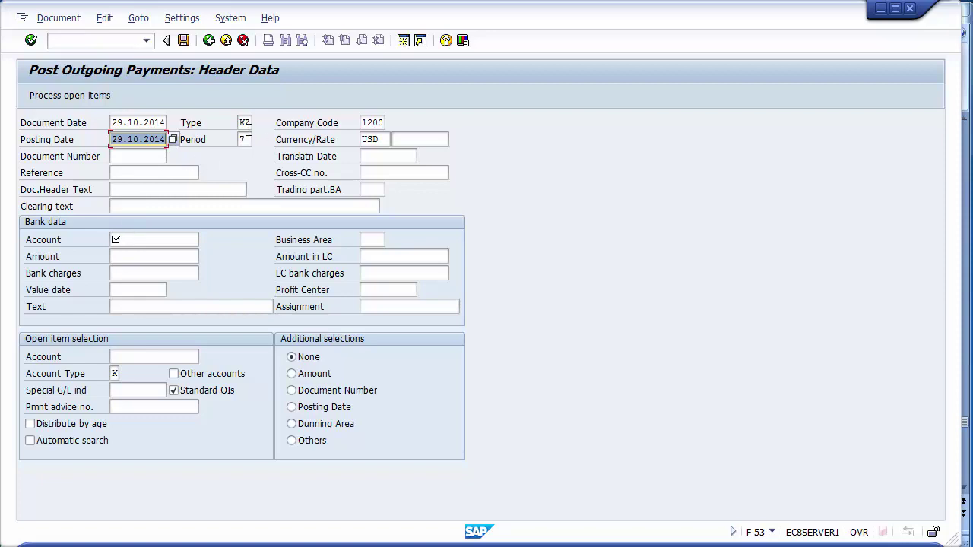
left_click(364, 125)
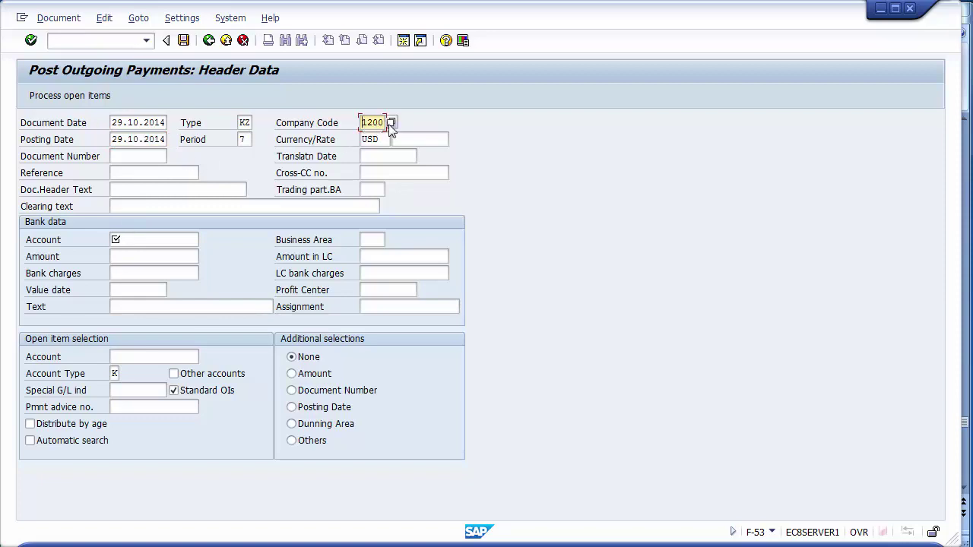
left_click(383, 140)
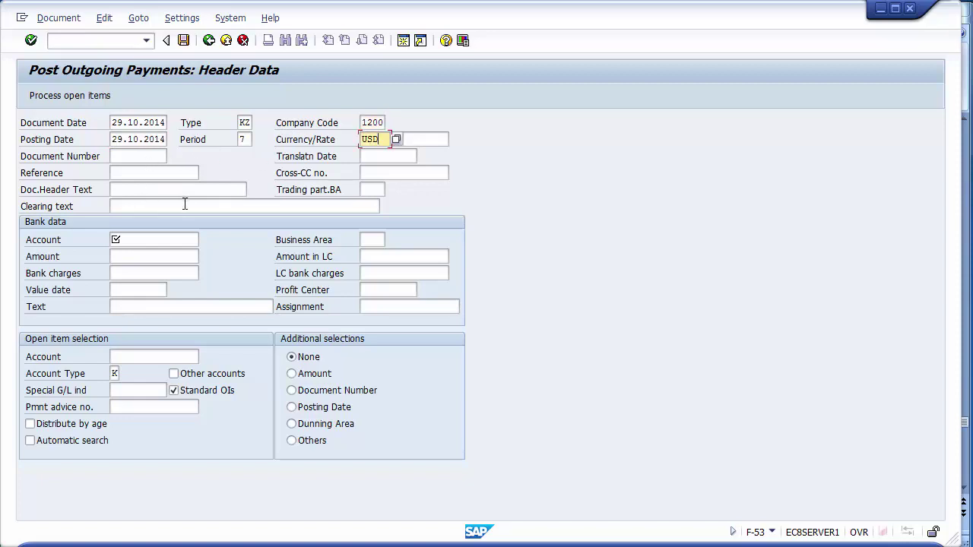
Choose G/L account 100001 (BANK - HSBC) from the account value list as the payment's bank account.
left_click(156, 239)
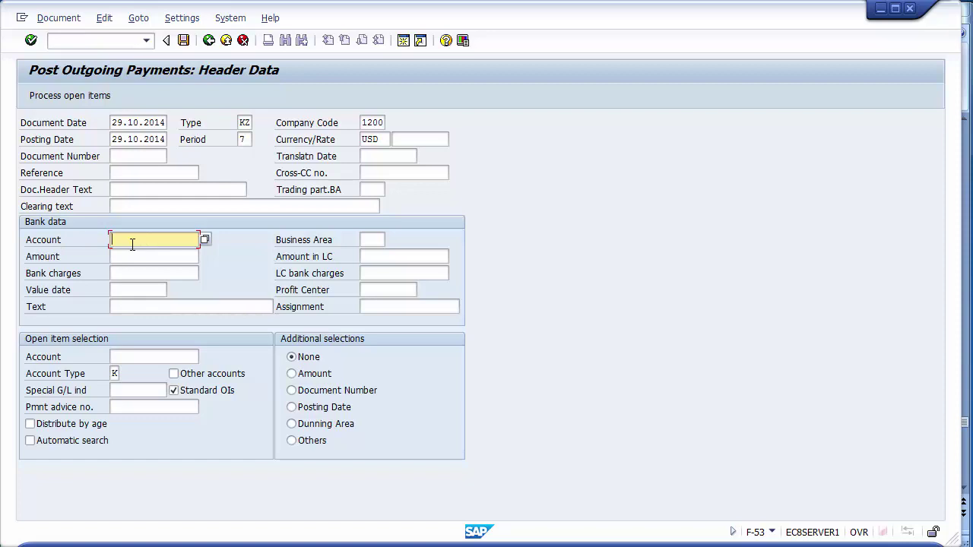
key("F4")
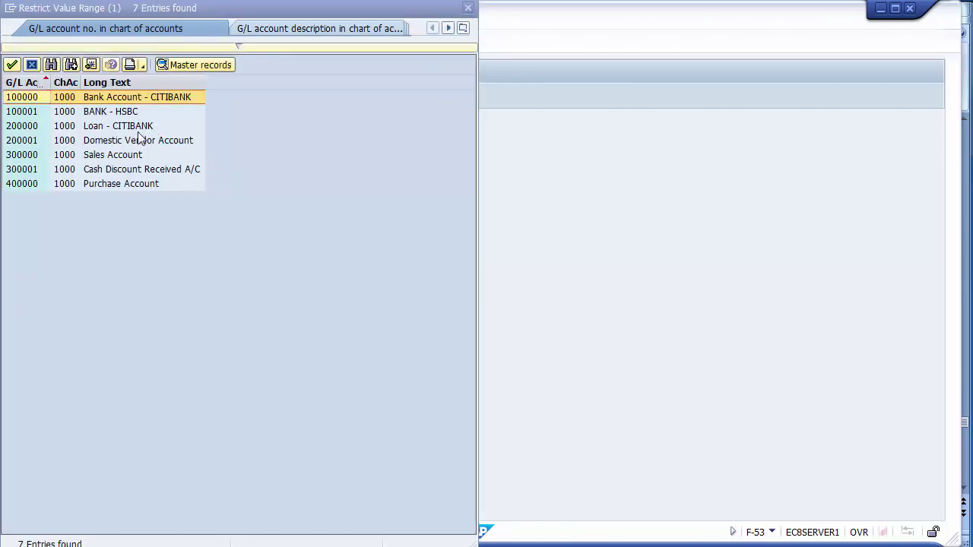
left_click(124, 114)
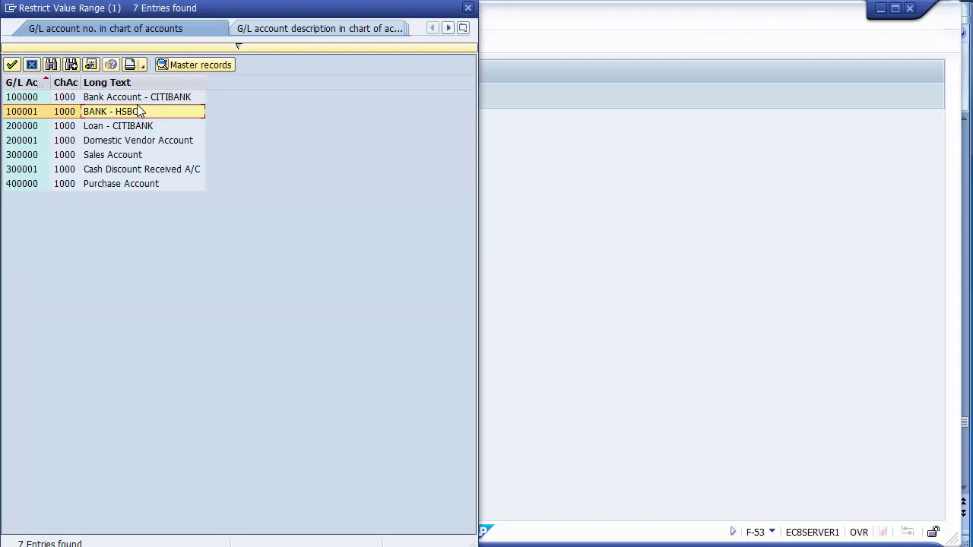
left_click(142, 102)
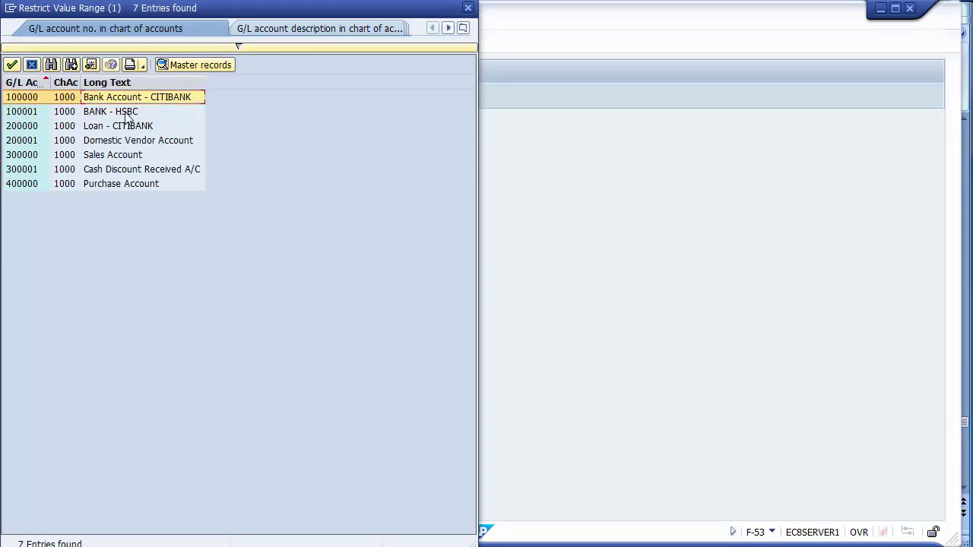
left_click(125, 114)
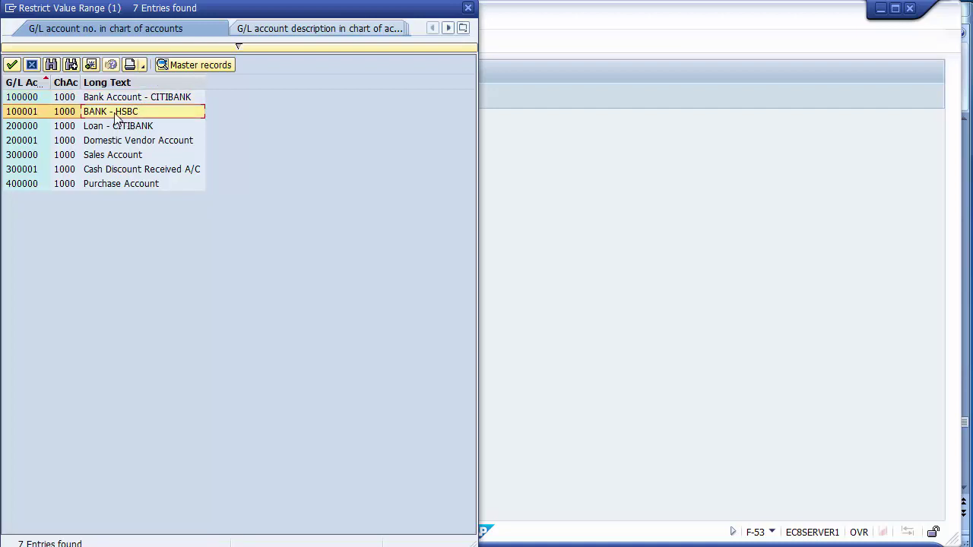
left_click(111, 112)
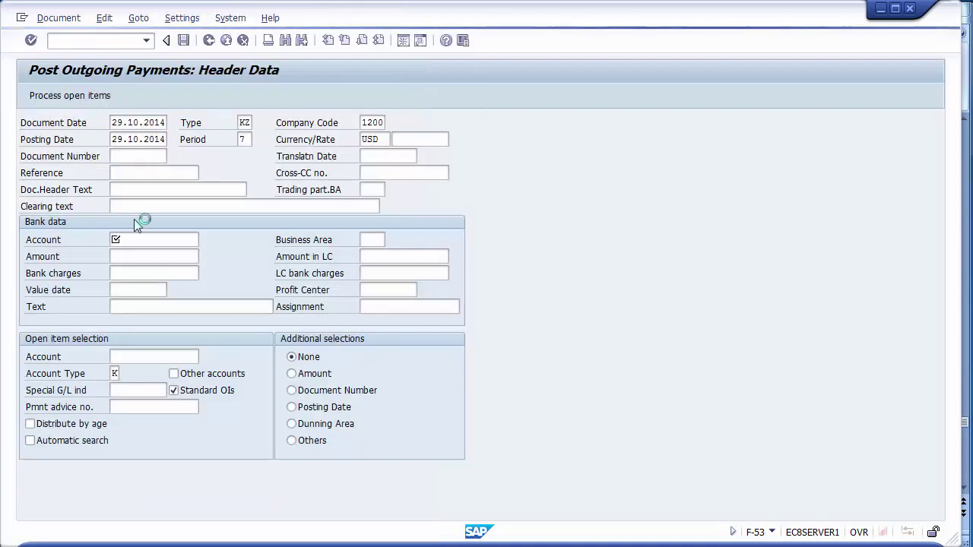
left_click(154, 256)
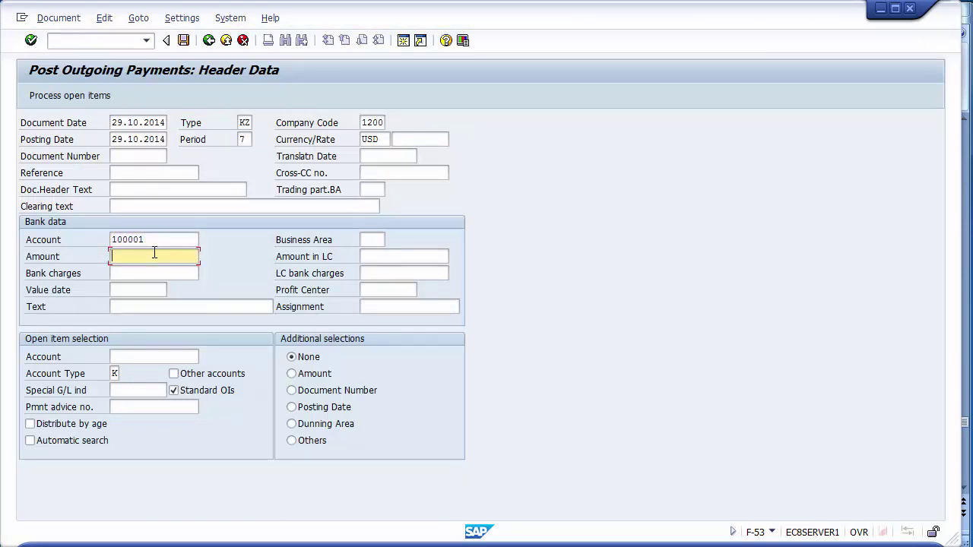
Set the bank data's business area to 1230 (Product 3).
left_click(366, 239)
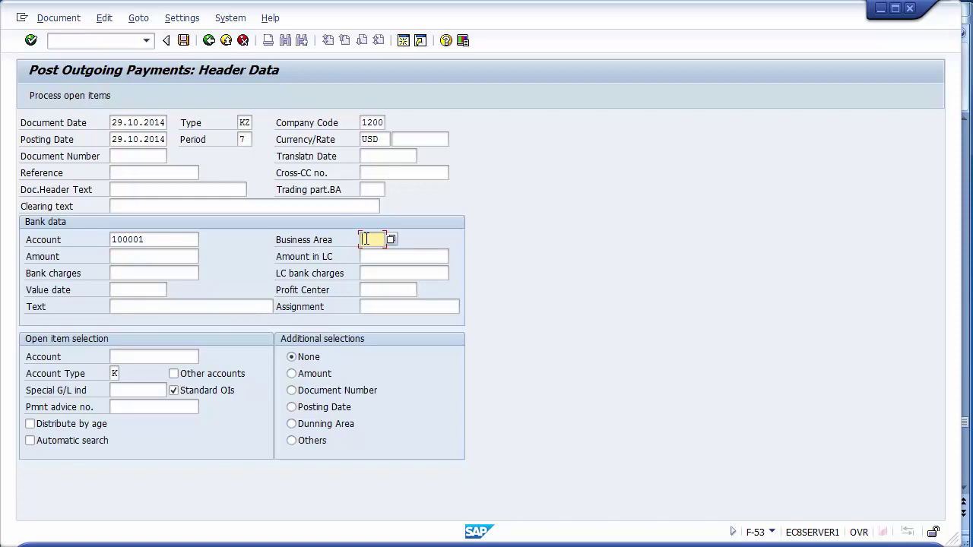
key("Return")
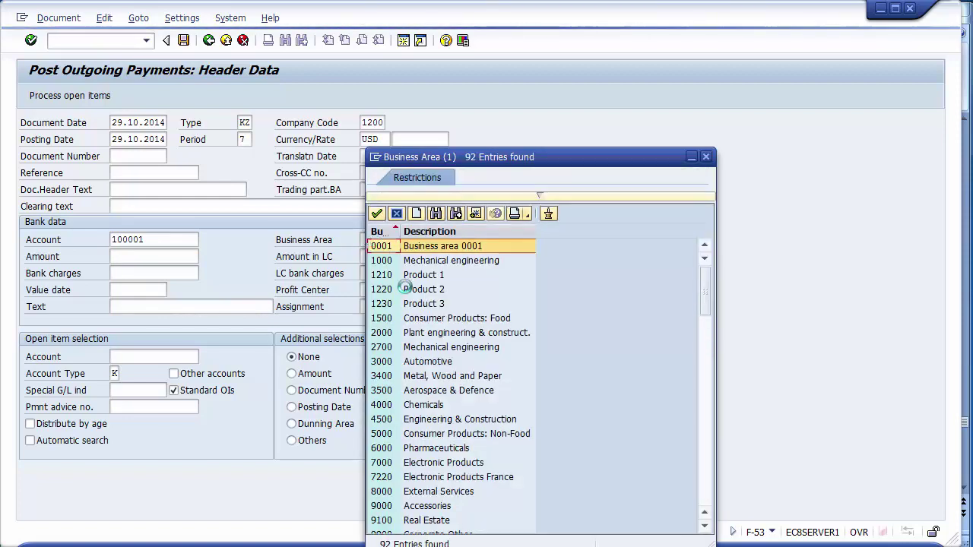
left_click(409, 304)
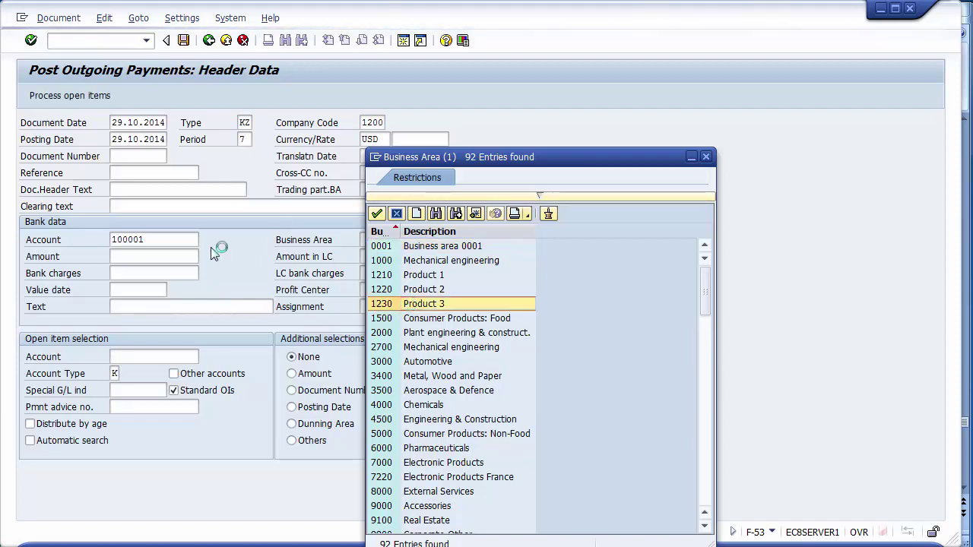
Enter 1 as the bank amount and select vendor TCS of company code 1200 as the open item account.
left_click(161, 258)
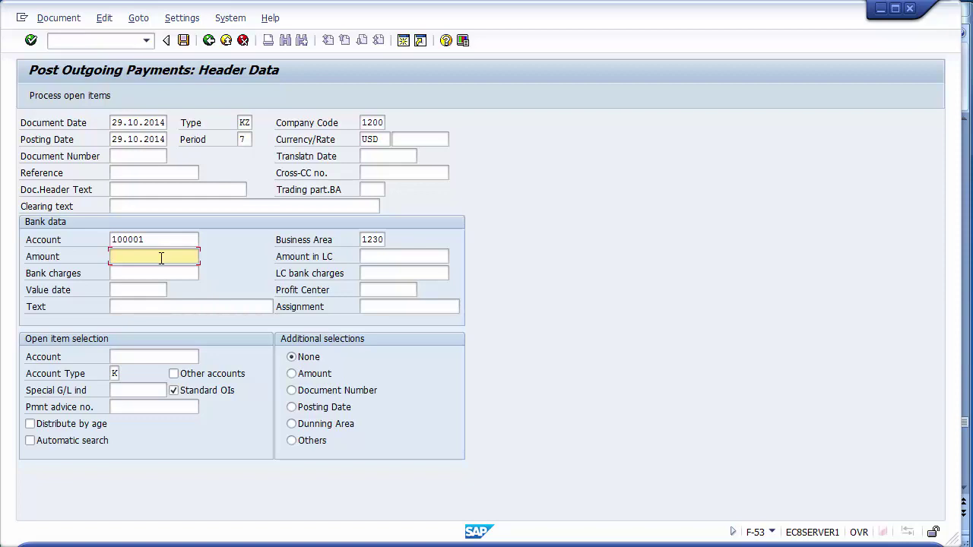
type("1")
left_click(125, 356)
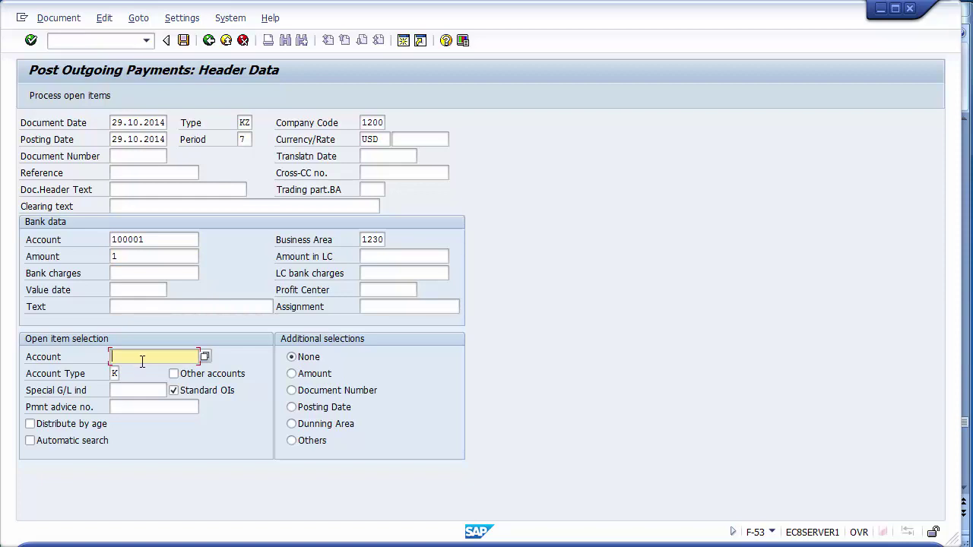
key("Tab")
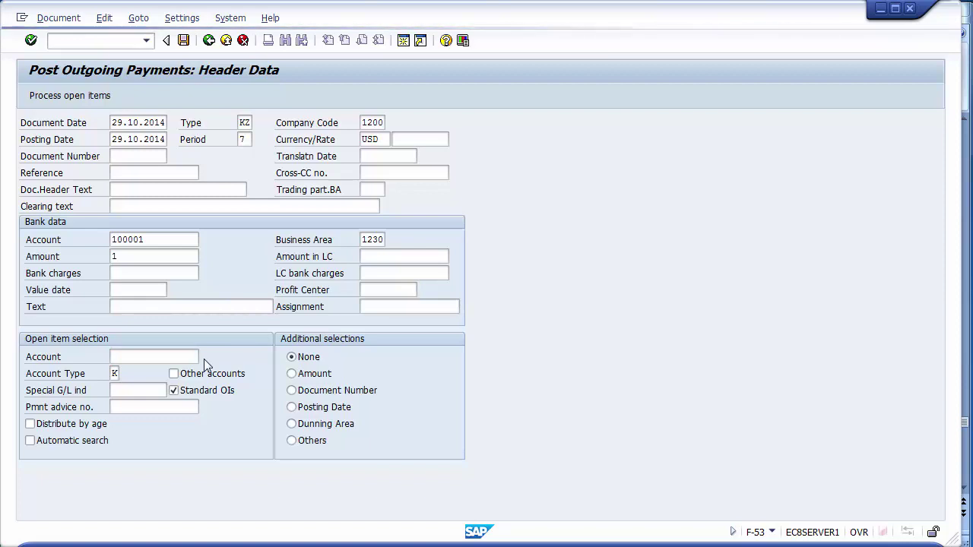
key("shift+Tab")
key("F4")
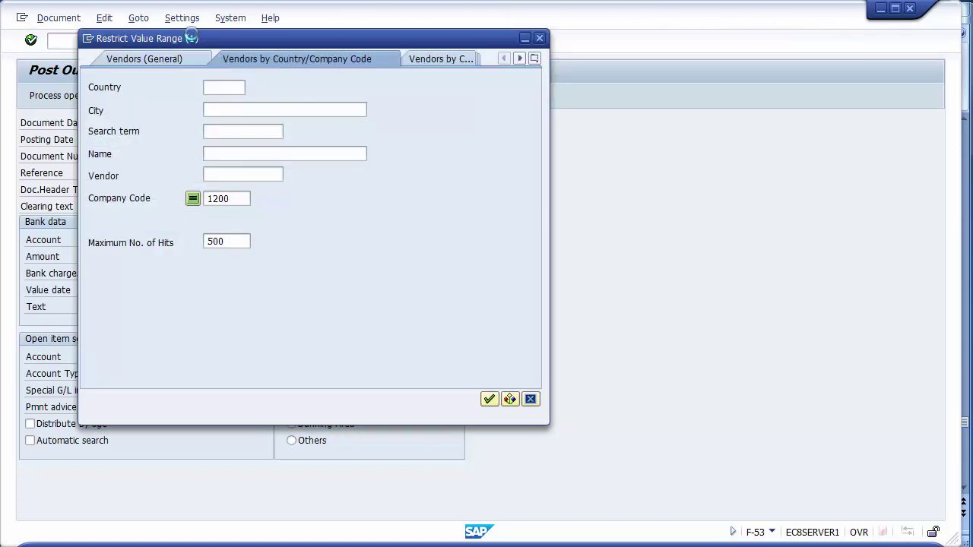
left_click(489, 401)
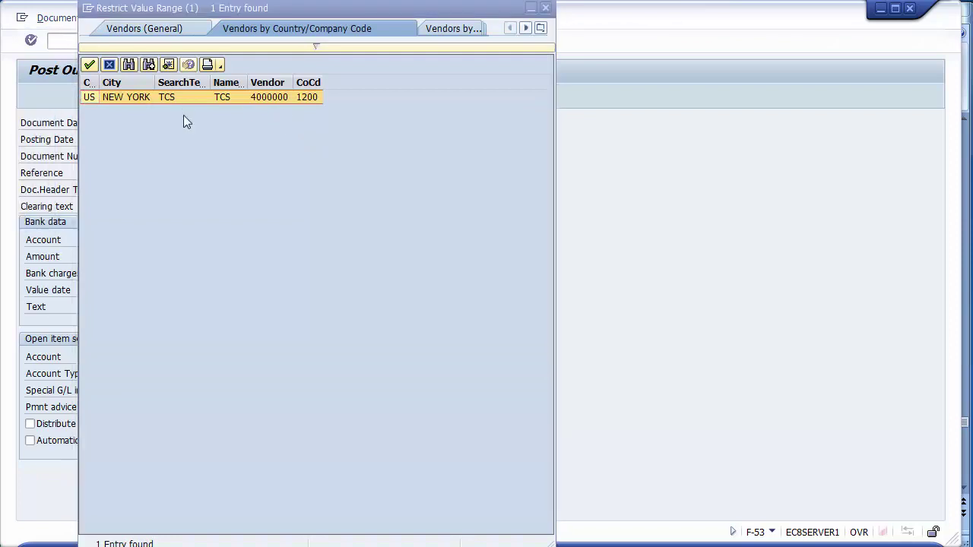
double_click(142, 98)
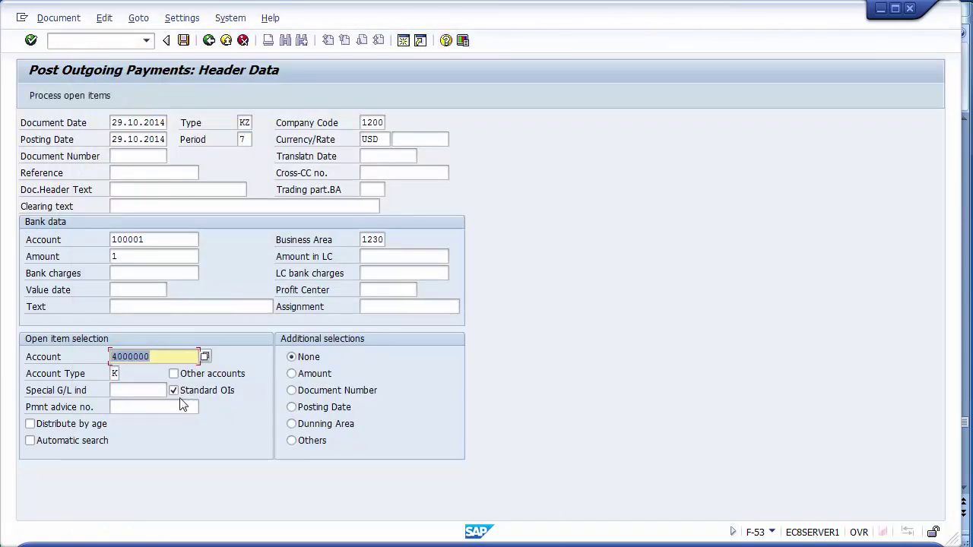
Try to process the vendor's open items, and clear the business area from the bank data.
left_click(64, 100)
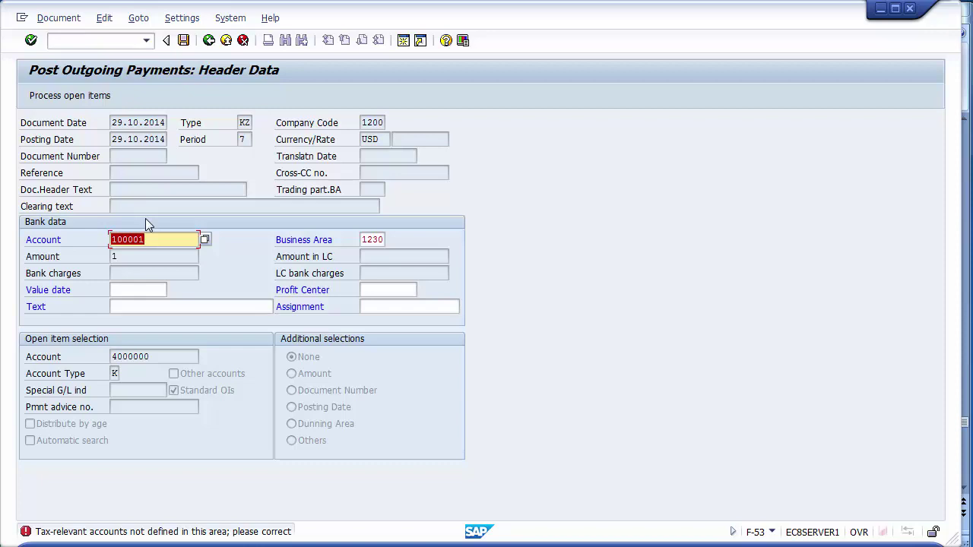
key("End")
key("Return")
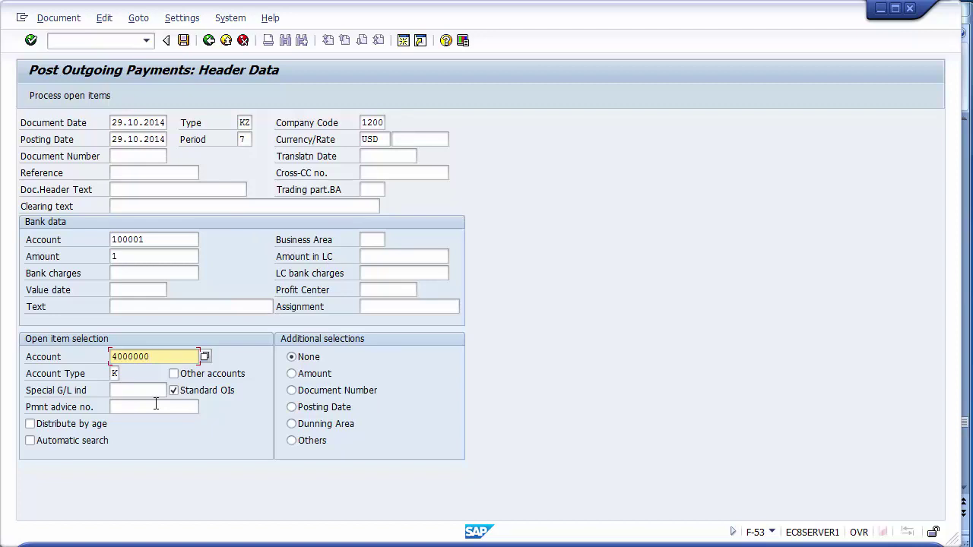
Enter reference 110 in the payment header and check the bank account, amount and vendor account.
left_click(129, 174)
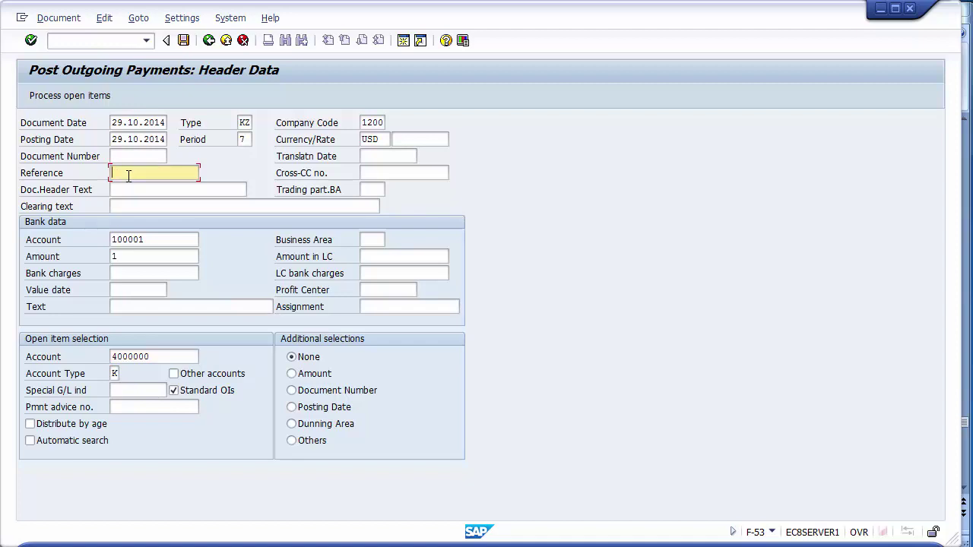
type("110")
left_click(177, 240)
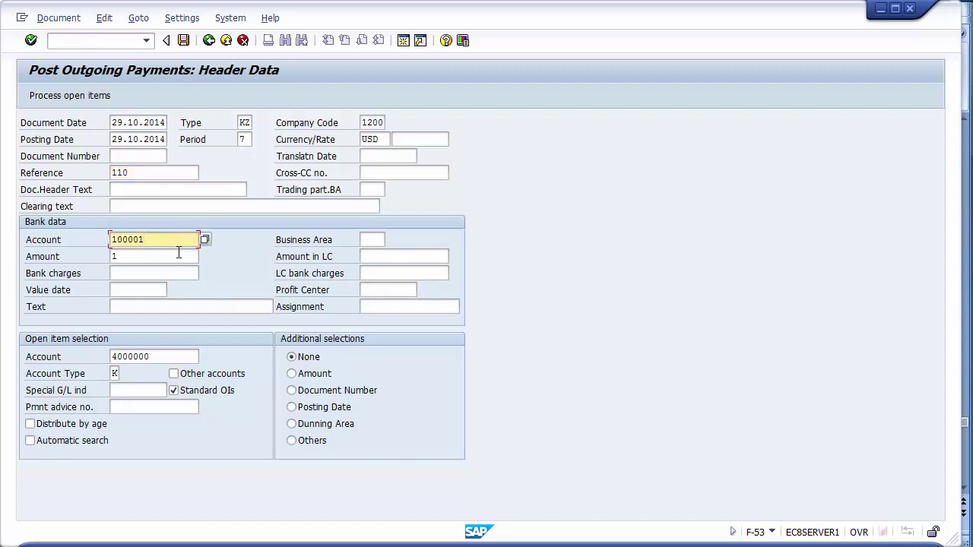
left_click(179, 255)
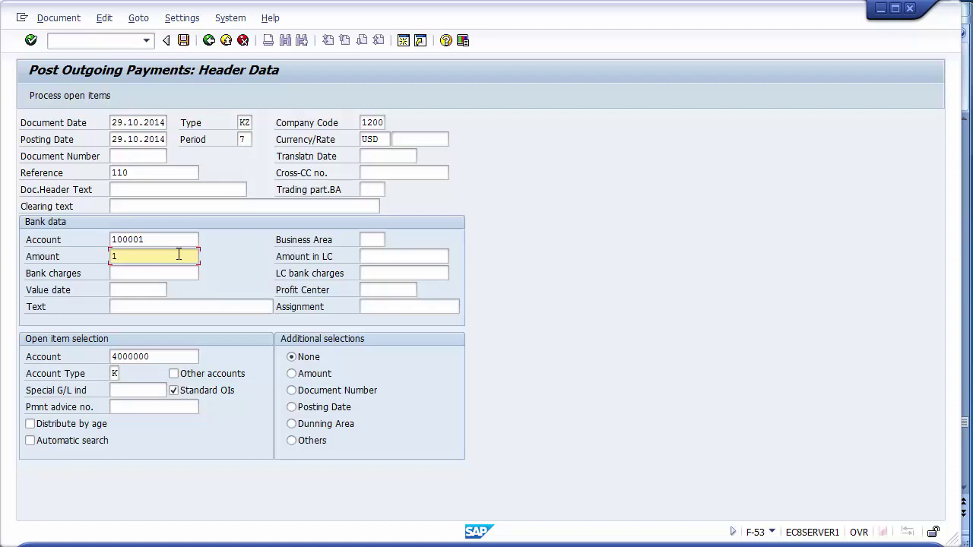
left_click(160, 356)
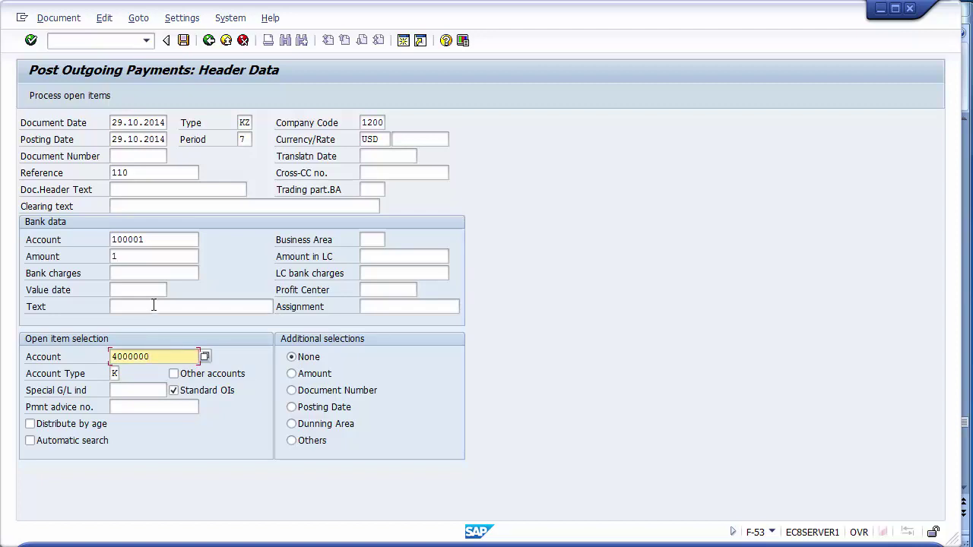
Open the vendor's open items for processing and compare the entered payment amount with the assigned amount.
left_click(68, 99)
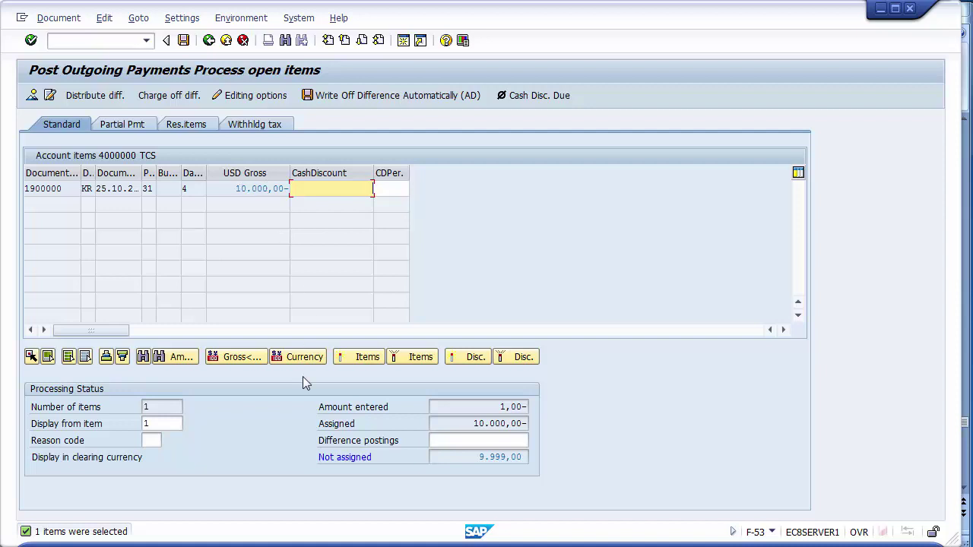
left_click(492, 403)
left_click_drag(499, 406, 519, 407)
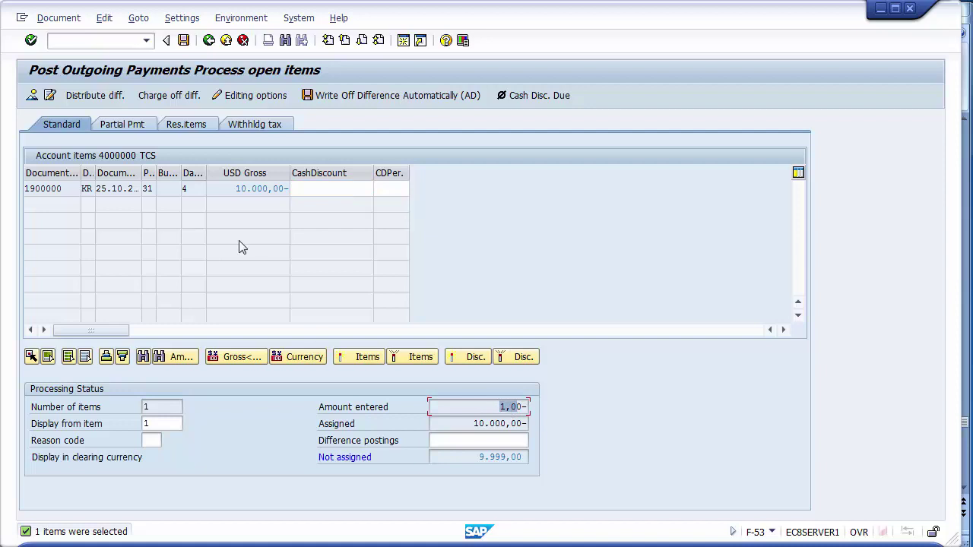
Set the HSBC bank line item's amount to 10000 USD in the document overview and return to processing the open items.
left_click(31, 96)
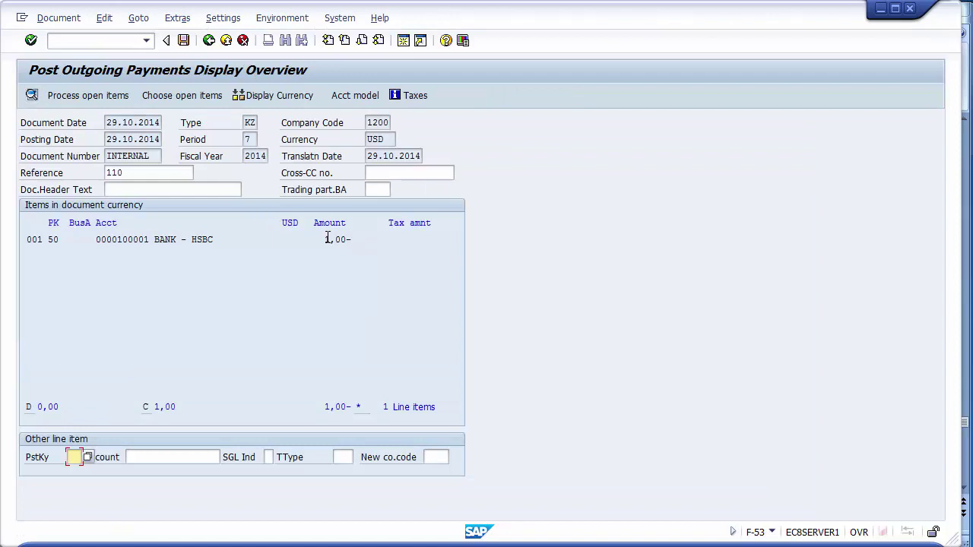
double_click(327, 239)
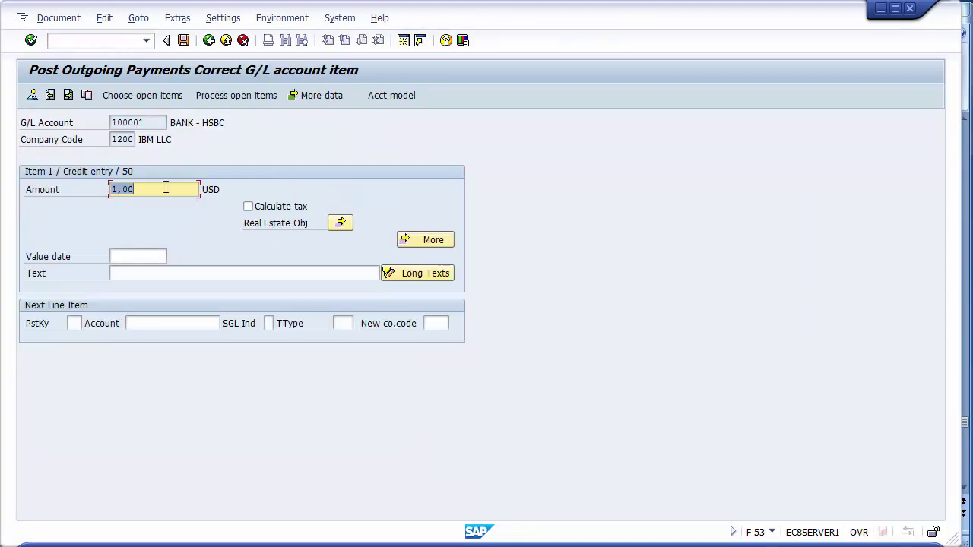
type("10000")
key("Return")
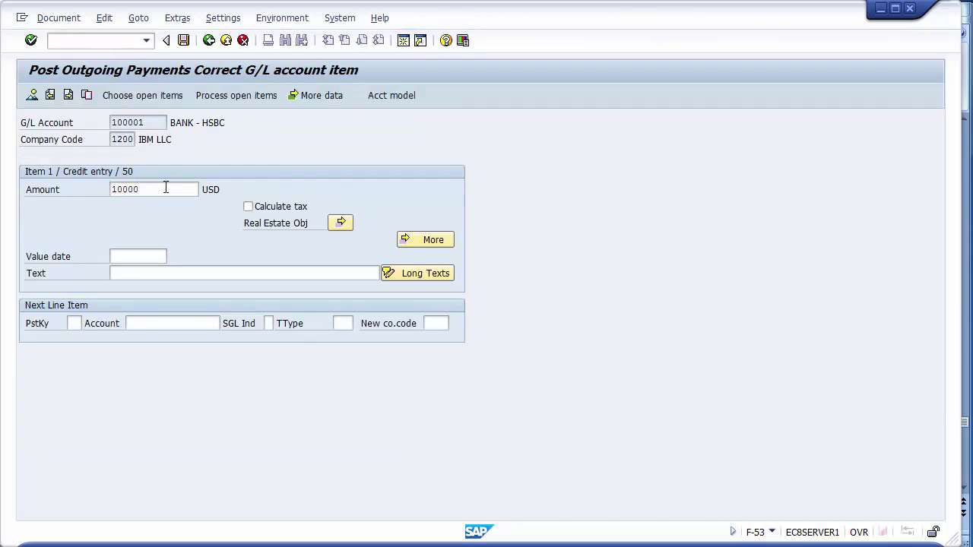
left_click(219, 97)
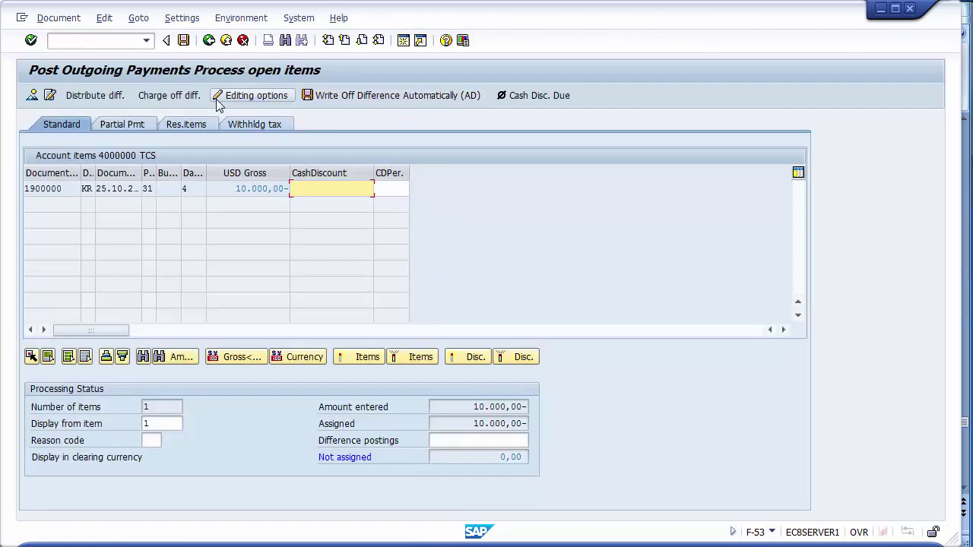
Check the assigned and unassigned amounts in the processing status against the vendor invoice's gross amount.
left_click(456, 422)
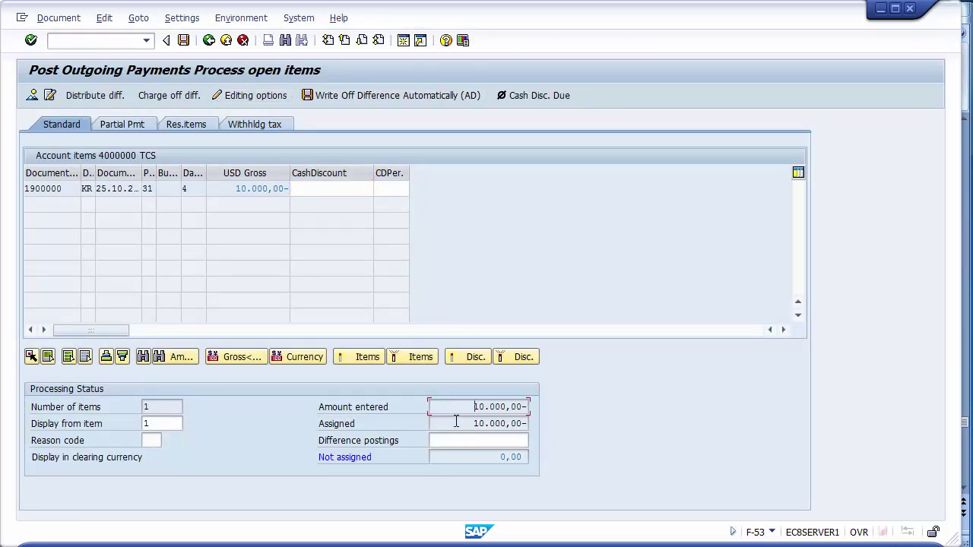
left_click(488, 458)
left_click(260, 188)
left_click_drag(233, 186, 293, 189)
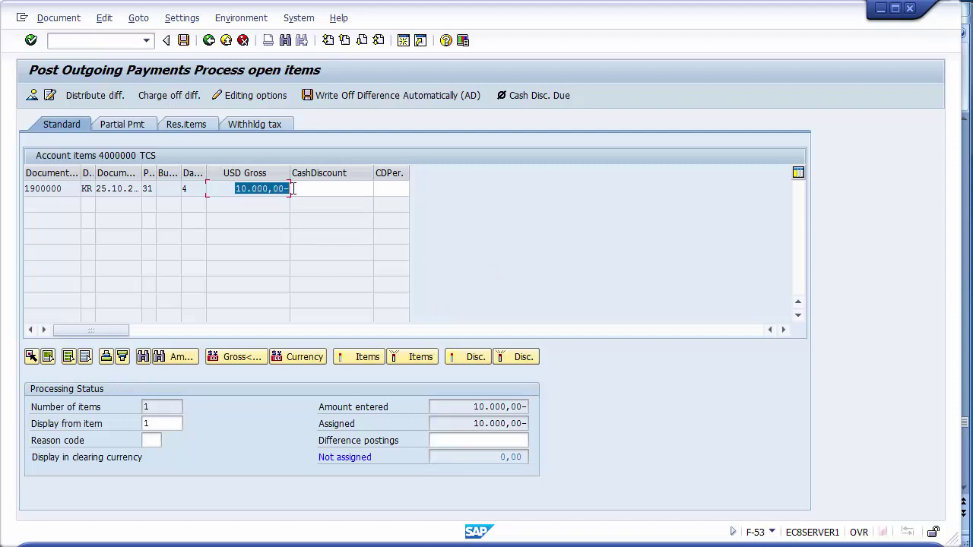
left_click(225, 189)
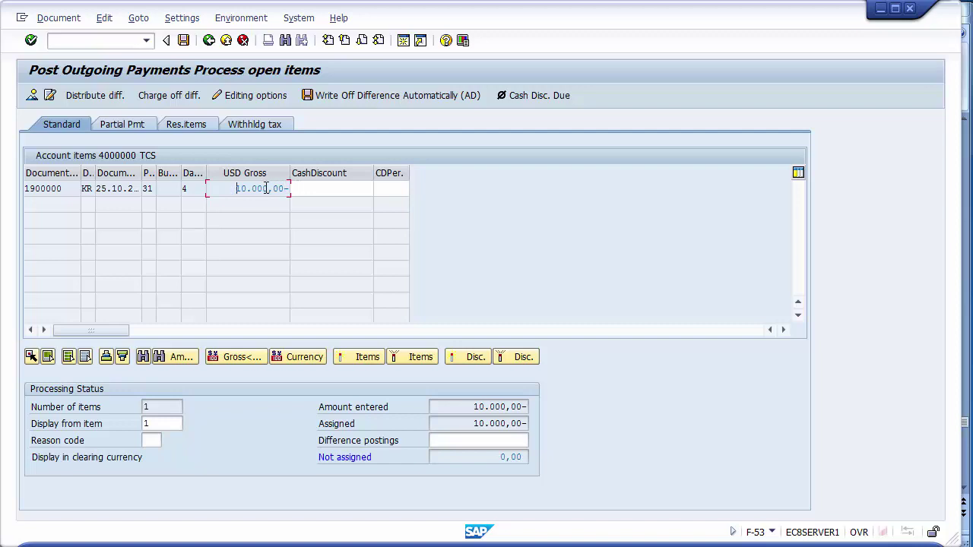
Deactivate the vendor's invoice item to see its effect on the assigned amount, and activate it again.
left_click(264, 189)
double_click(263, 192)
left_click(475, 424)
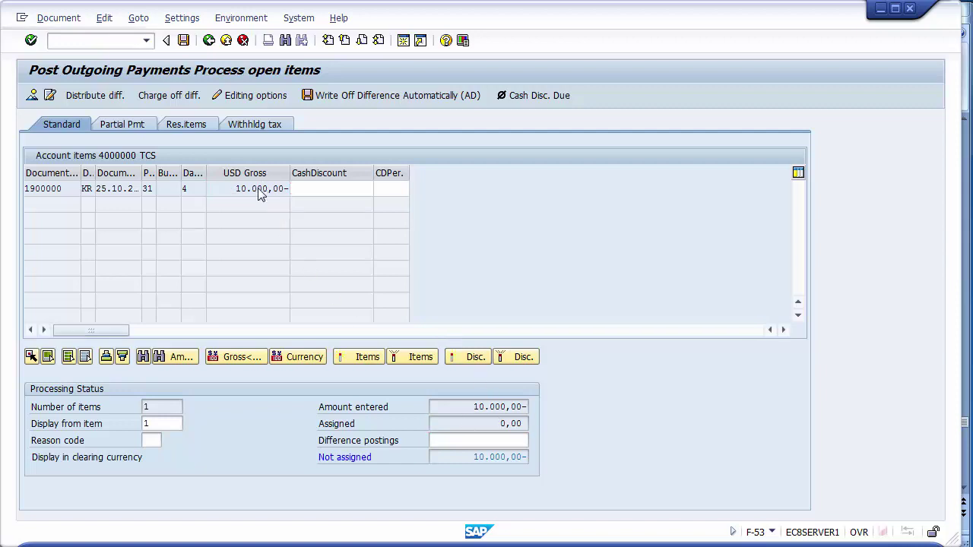
double_click(259, 188)
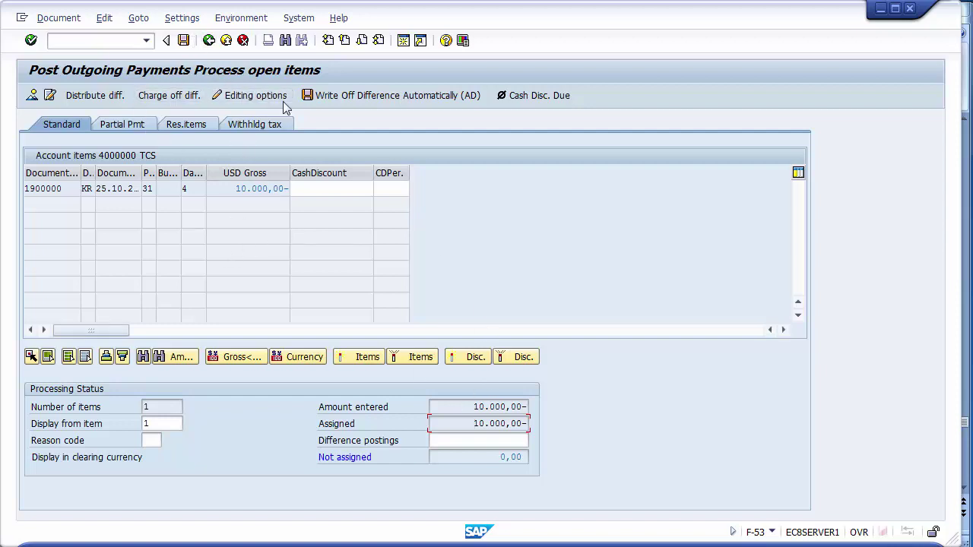
Simulate the payment document and review the posting keys and amounts of the HSBC bank and TCS line items.
left_click(58, 19)
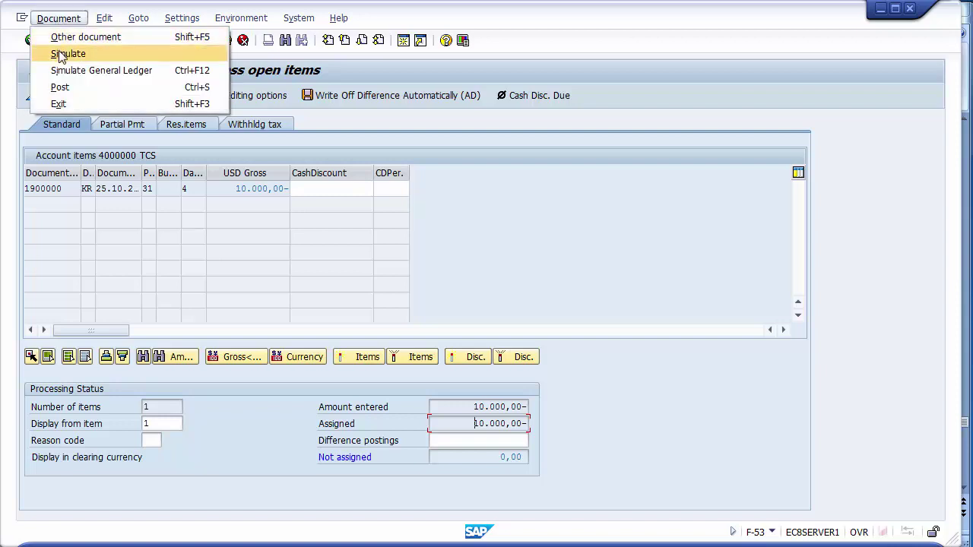
left_click(61, 54)
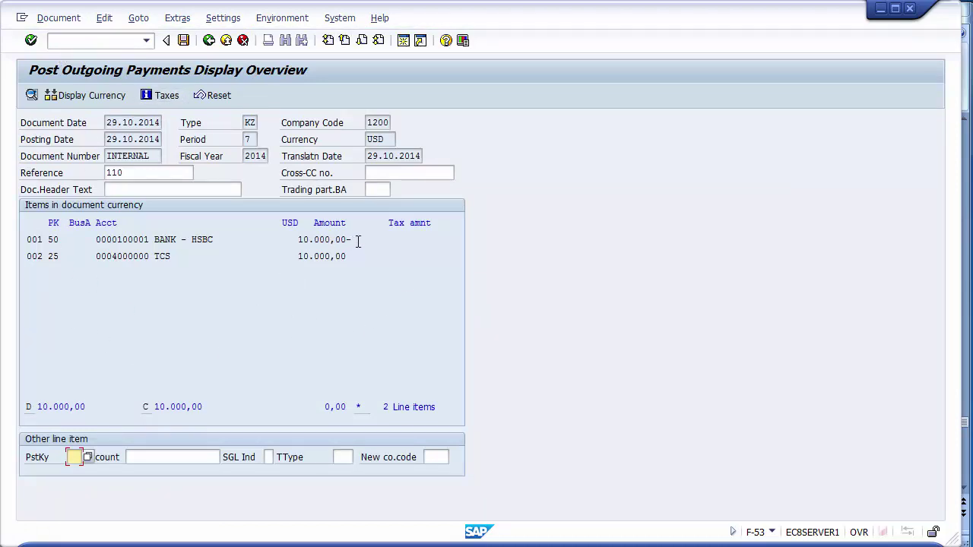
left_click_drag(353, 239, 287, 239)
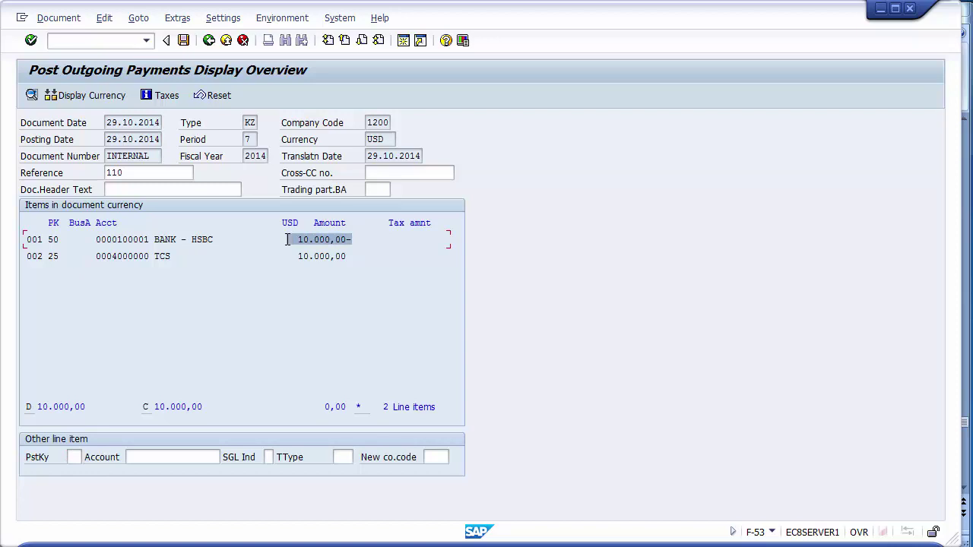
left_click(355, 239)
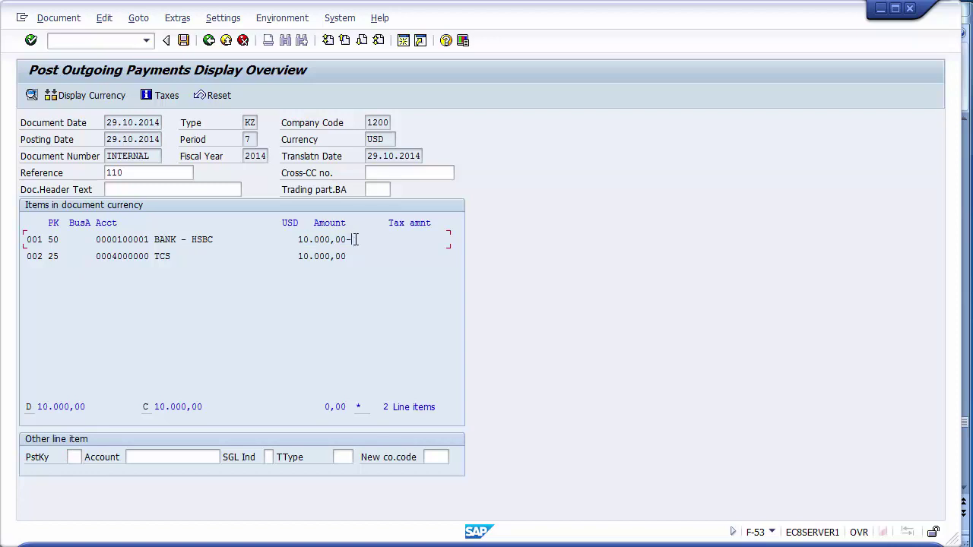
double_click(66, 240)
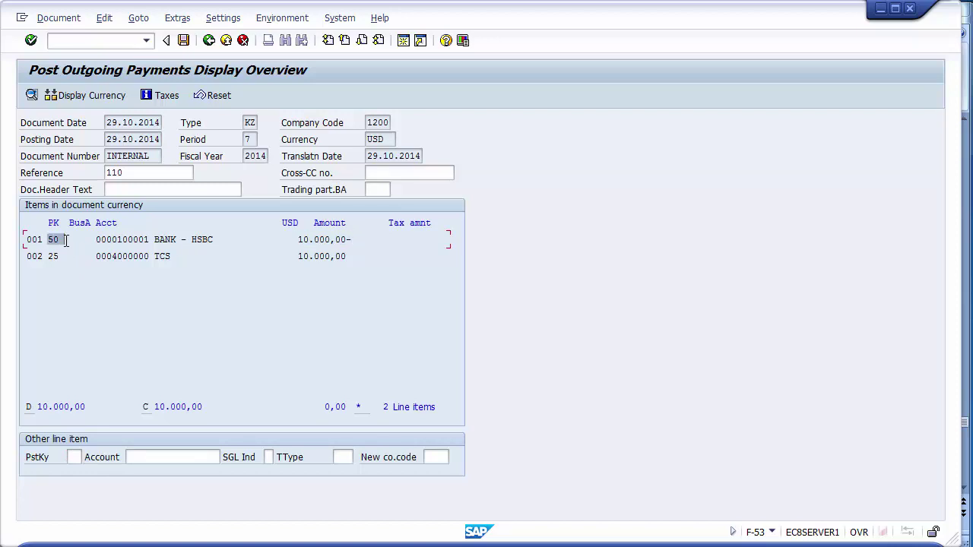
left_click(185, 283)
left_click_drag(49, 257, 195, 258)
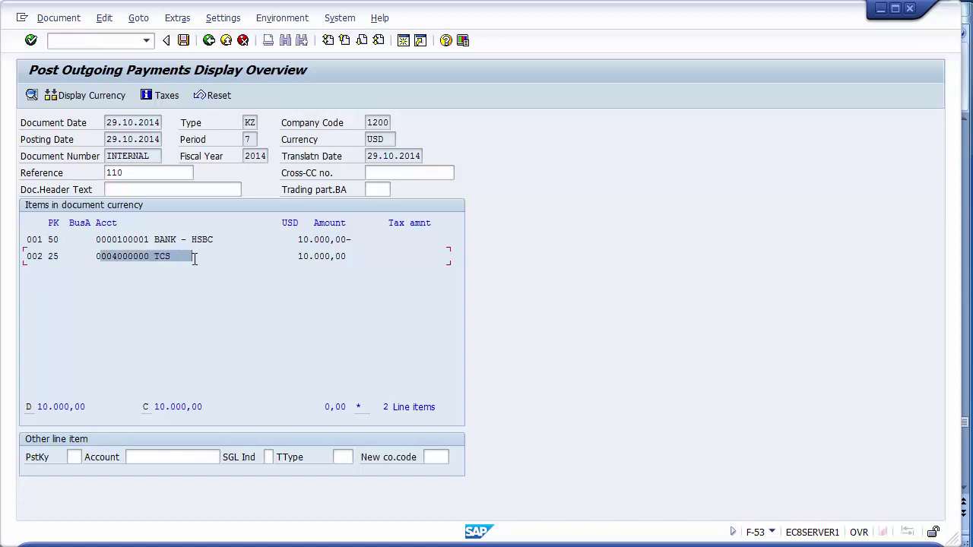
left_click(203, 259)
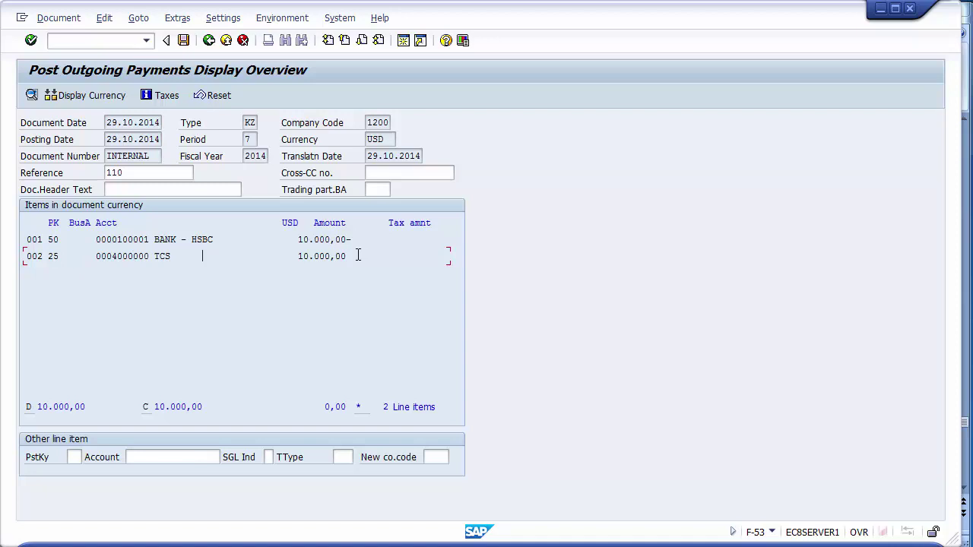
left_click_drag(358, 255, 293, 258)
left_click_drag(353, 239, 282, 239)
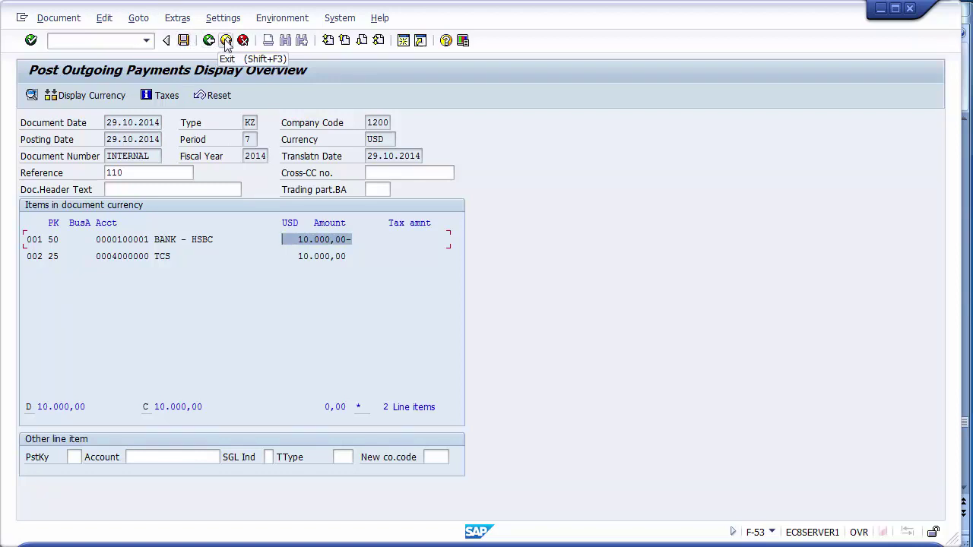
Post the outgoing payment and display the posted document.
left_click(184, 41)
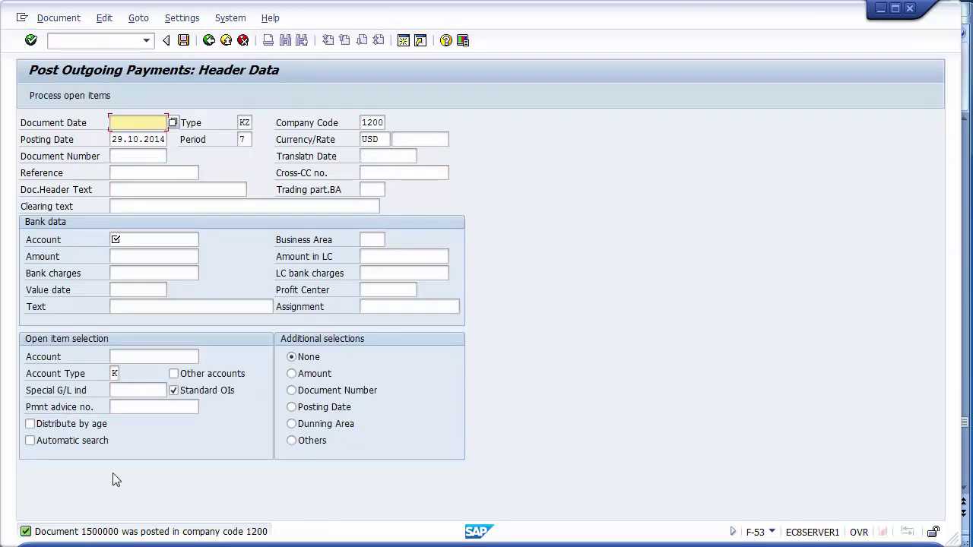
left_click(60, 23)
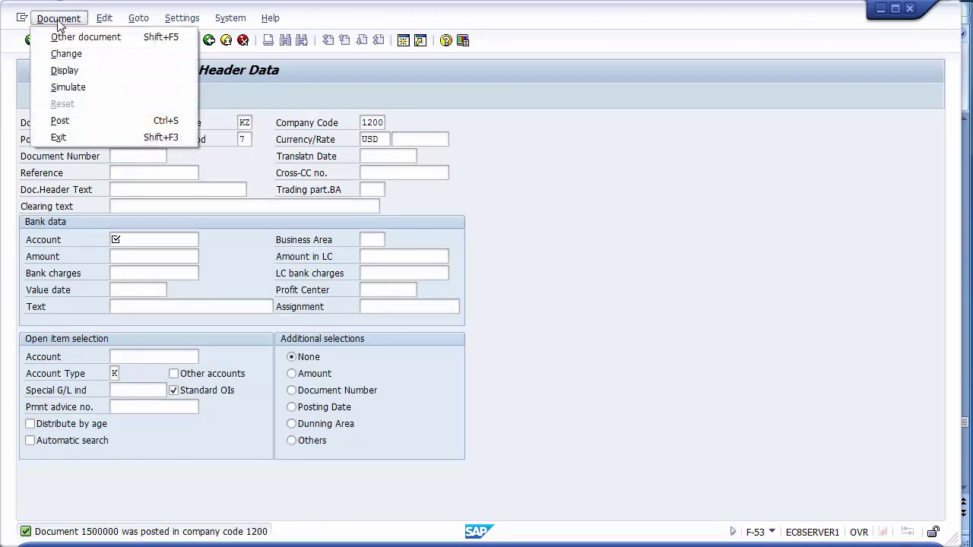
left_click(65, 70)
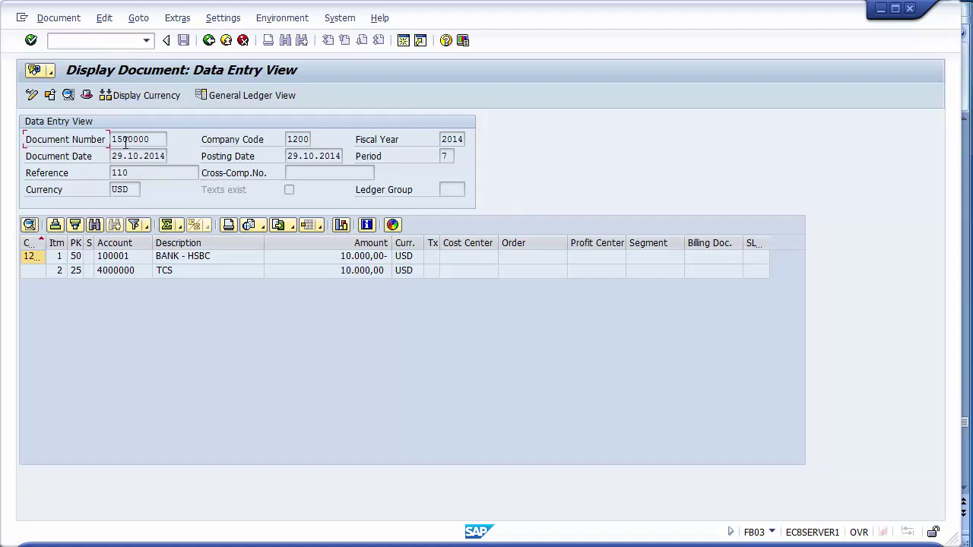
Examine the posted payment's document number and its document header details, including the document type.
left_click_drag(125, 143, 111, 143)
left_click(163, 141)
left_click(87, 101)
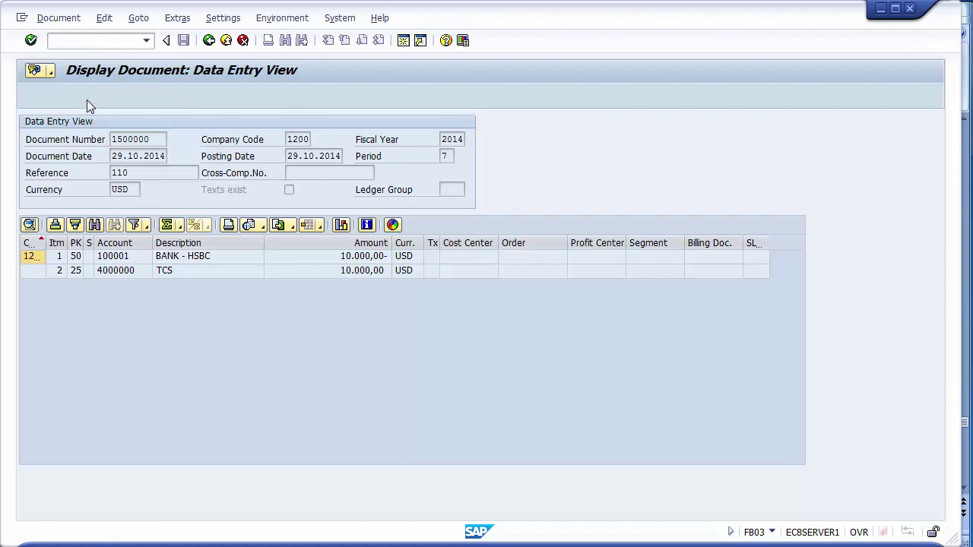
left_click_drag(164, 196, 451, 147)
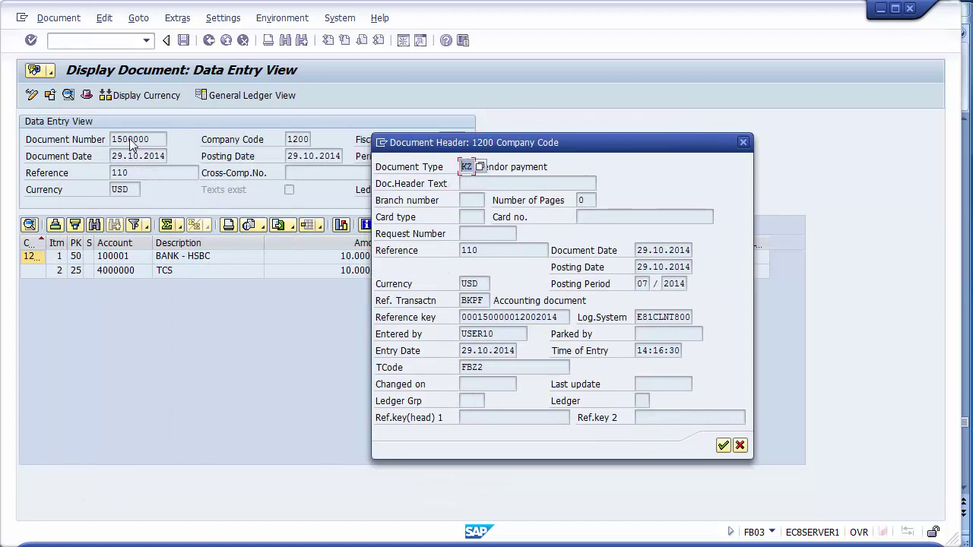
left_click(743, 144)
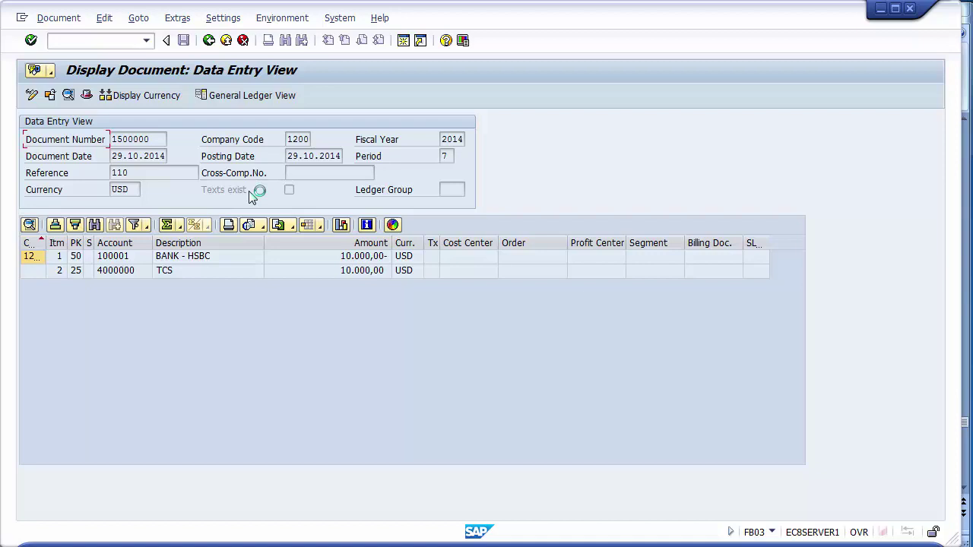
Look up the vendor line item display transaction on the next PowerPoint slide, and start transaction FBL1N in SAP.
left_click(101, 42)
key("alt+Tab")
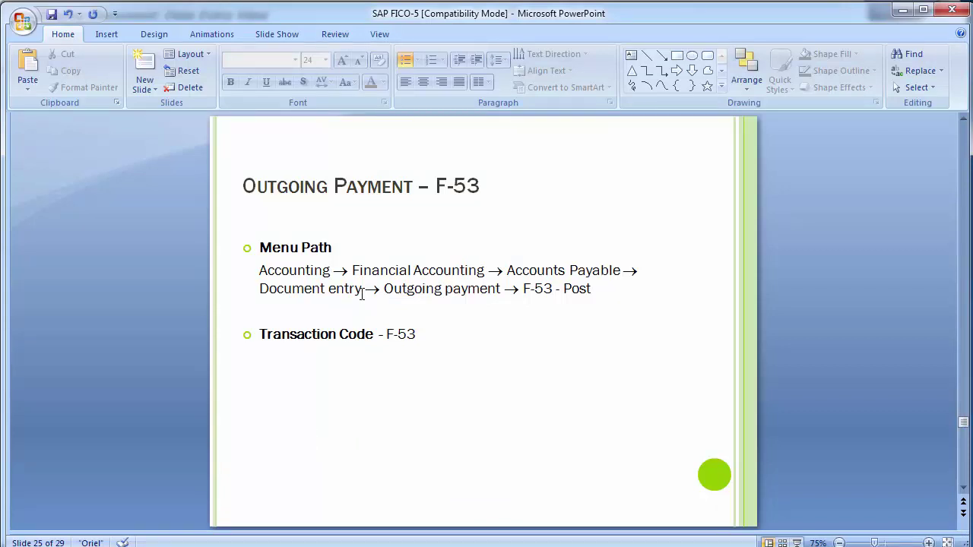
scroll(361, 295, "down", 1)
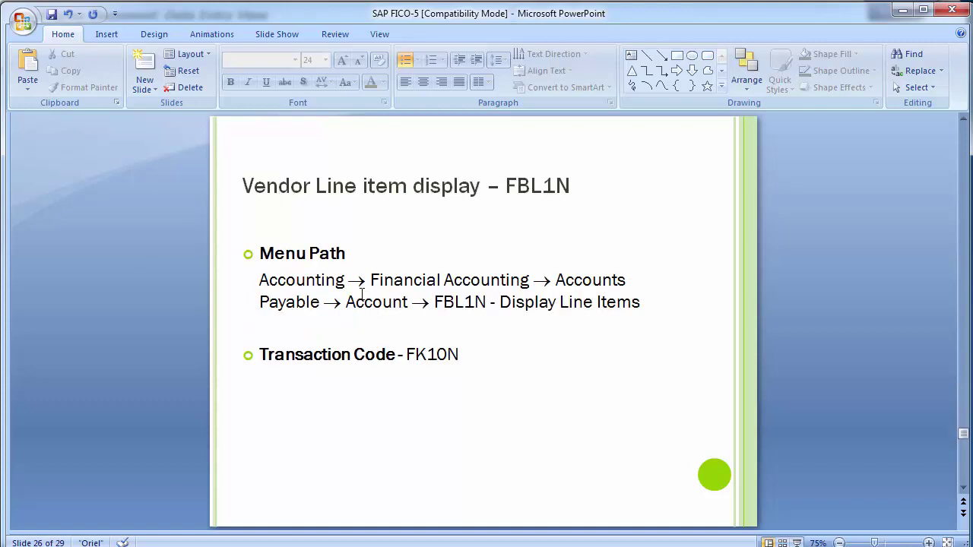
key("alt+Tab")
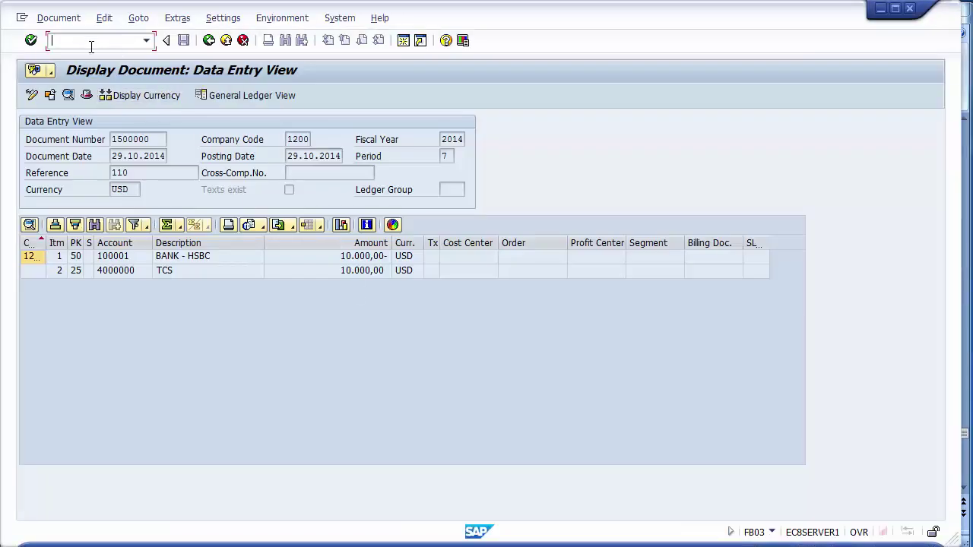
type("/nfbl1n")
key("Return")
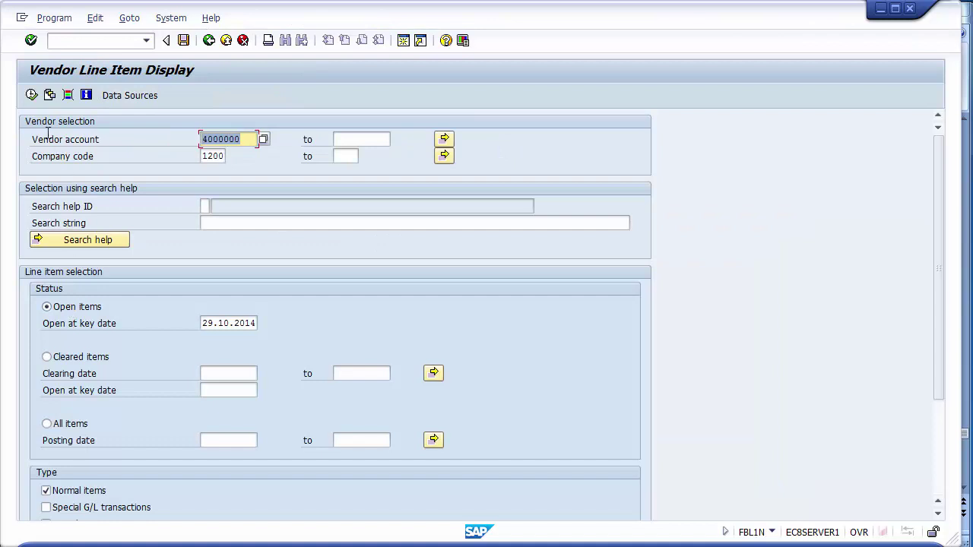
Run the line item report for vendor TCS in company code 1200 for open items, and rerun it for all items.
left_click(31, 97)
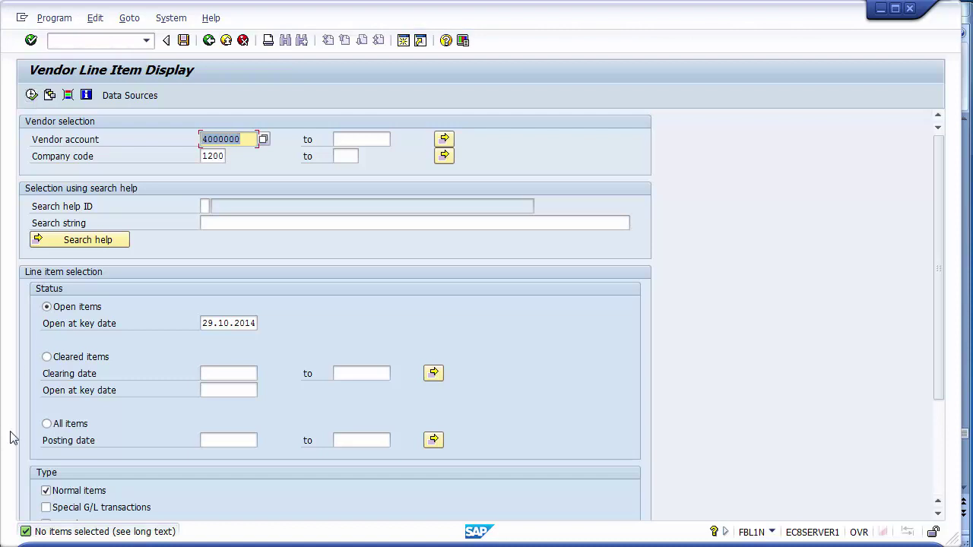
left_click(47, 426)
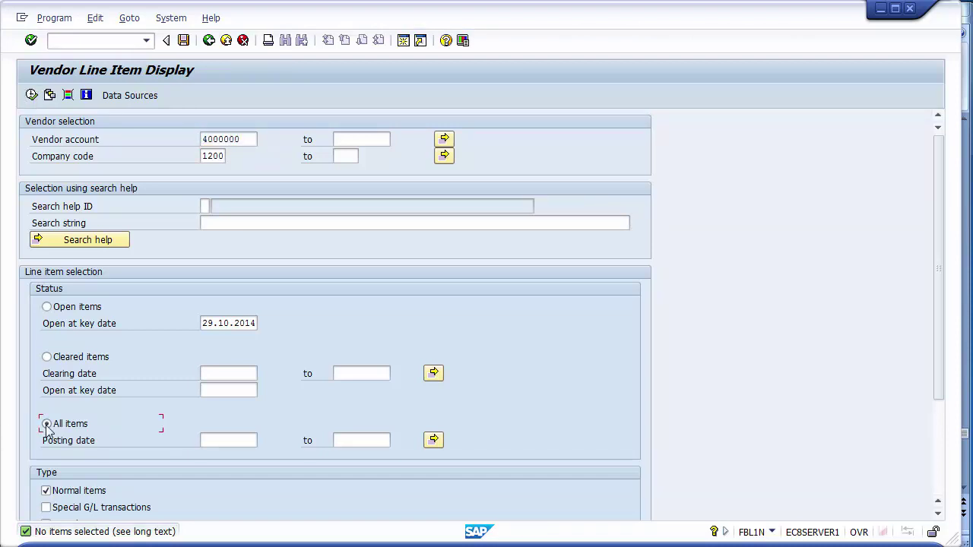
left_click(31, 95)
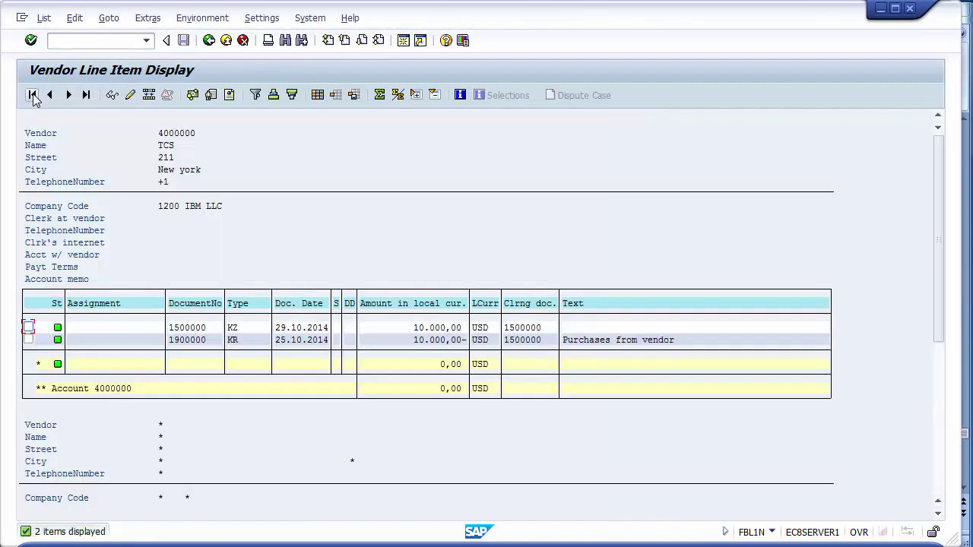
Examine the document dates, numbers, types, amounts and clearing document of the vendor's payment and invoice lines.
left_click(299, 332)
left_click(298, 339)
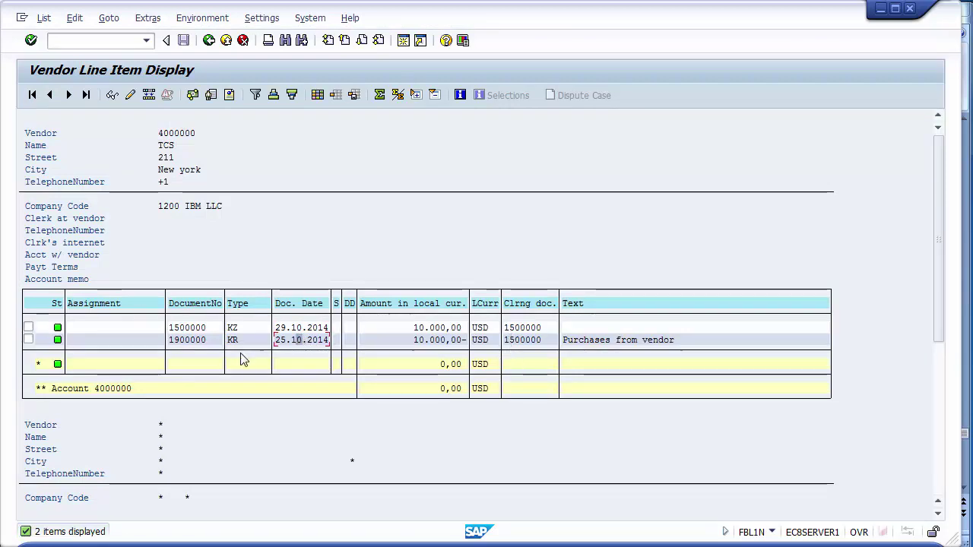
left_click(180, 329)
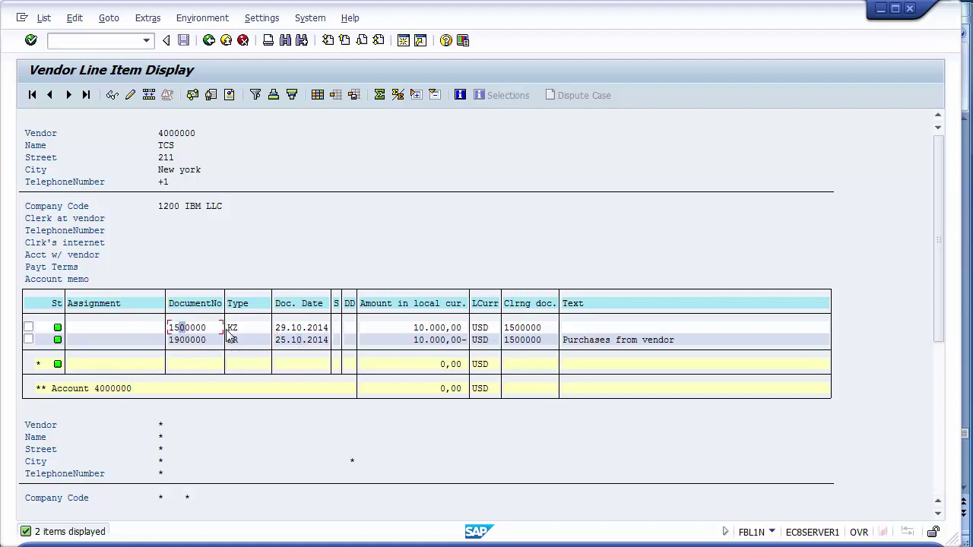
left_click(194, 340)
left_click(231, 340)
left_click(431, 328)
left_click(515, 309)
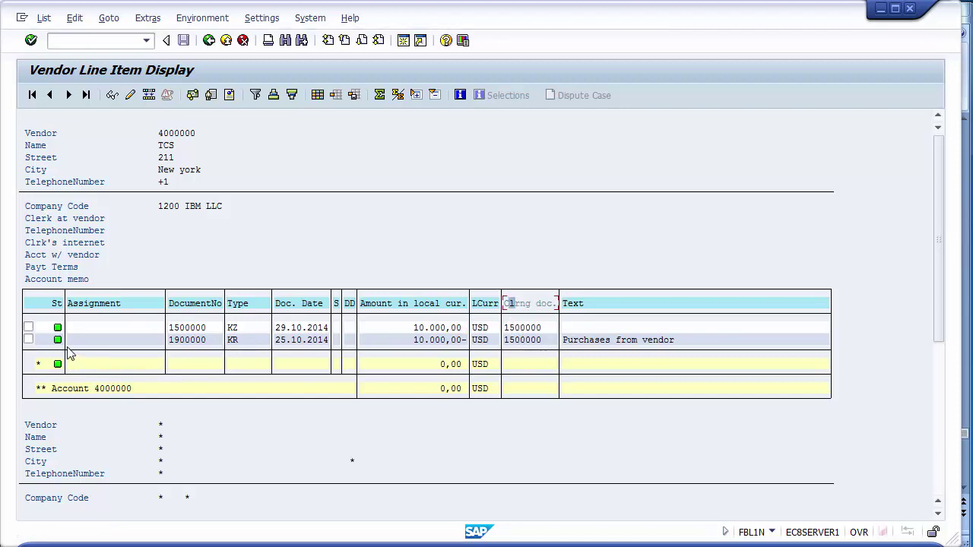
Check the invoice line's status, leave the line item report, and look up the vendor balances transaction code on the next PowerPoint slide.
mouse_move(57, 342)
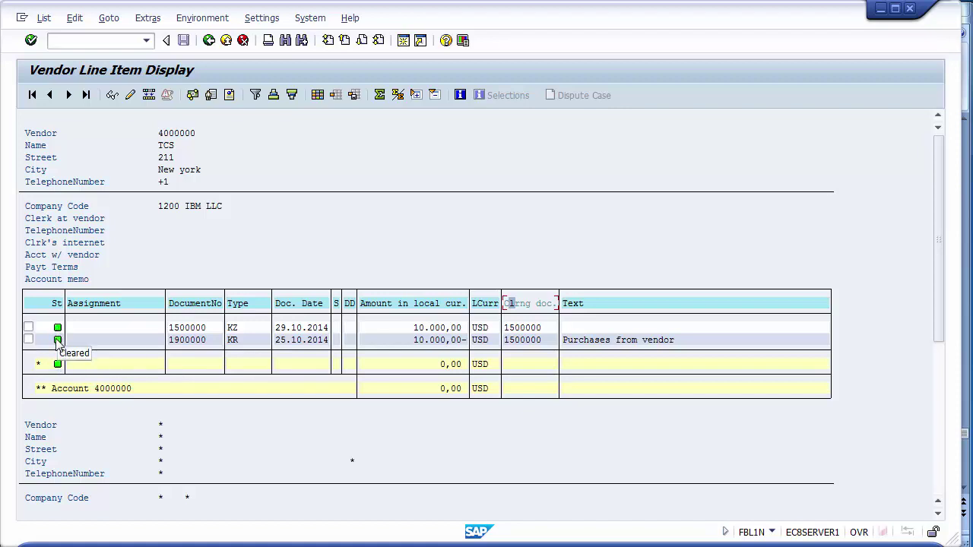
left_click(225, 43)
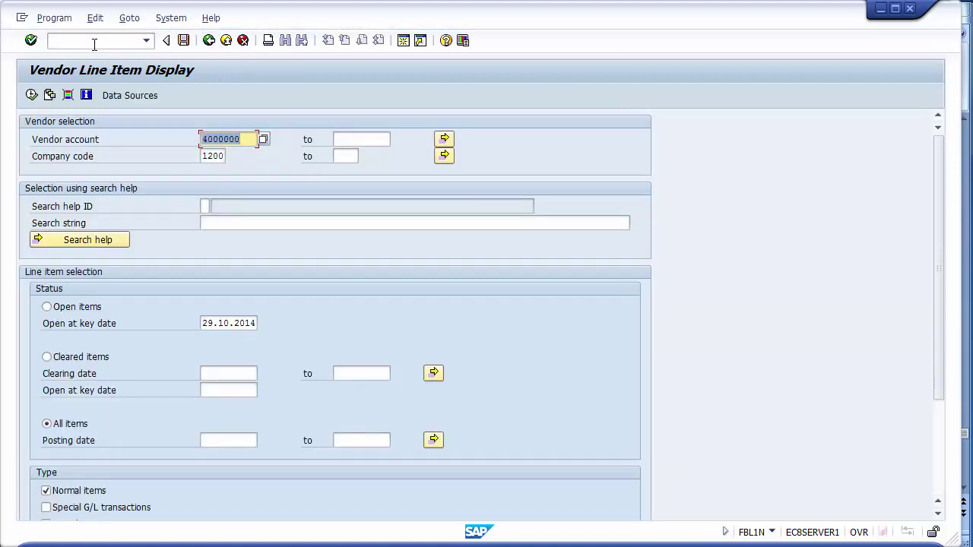
left_click(81, 42)
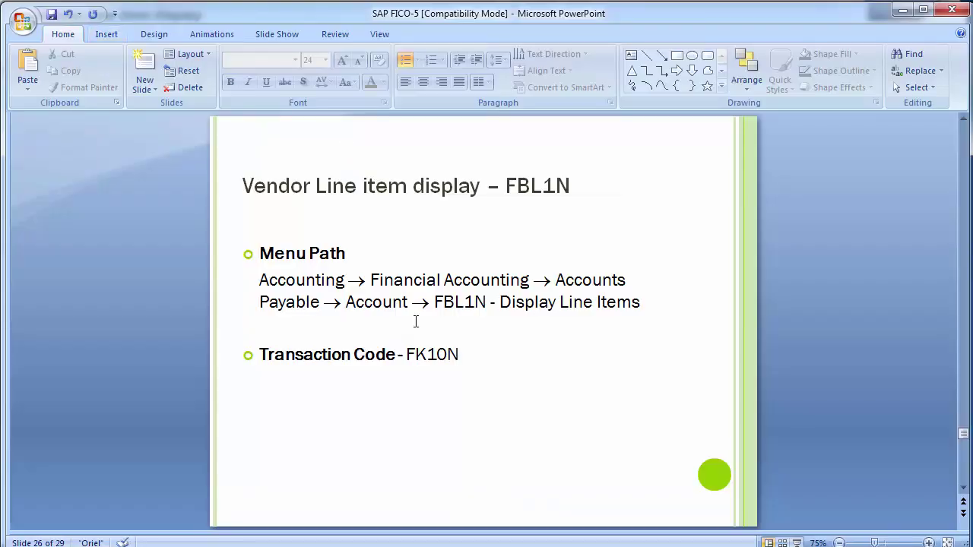
scroll(416, 322, "down", 1)
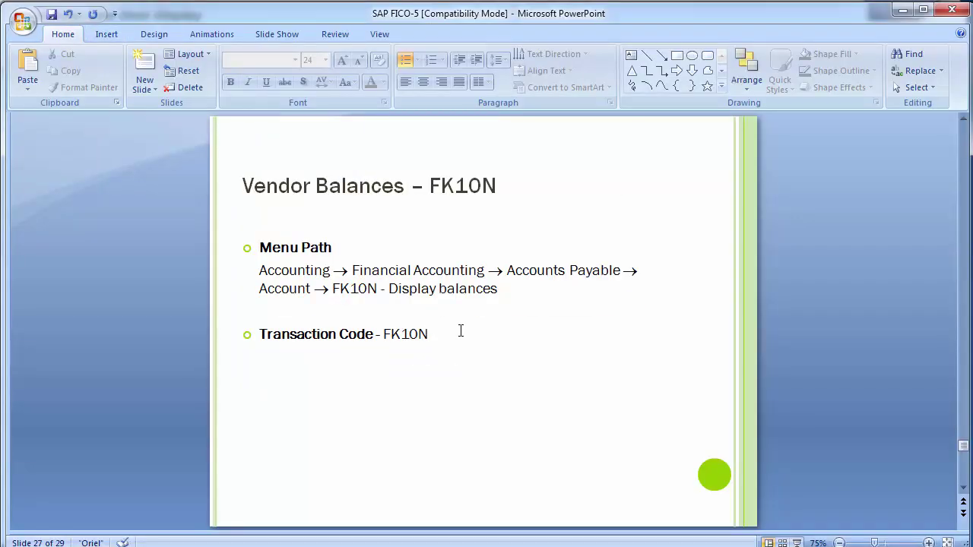
left_click(419, 332)
left_click_drag(424, 335, 377, 335)
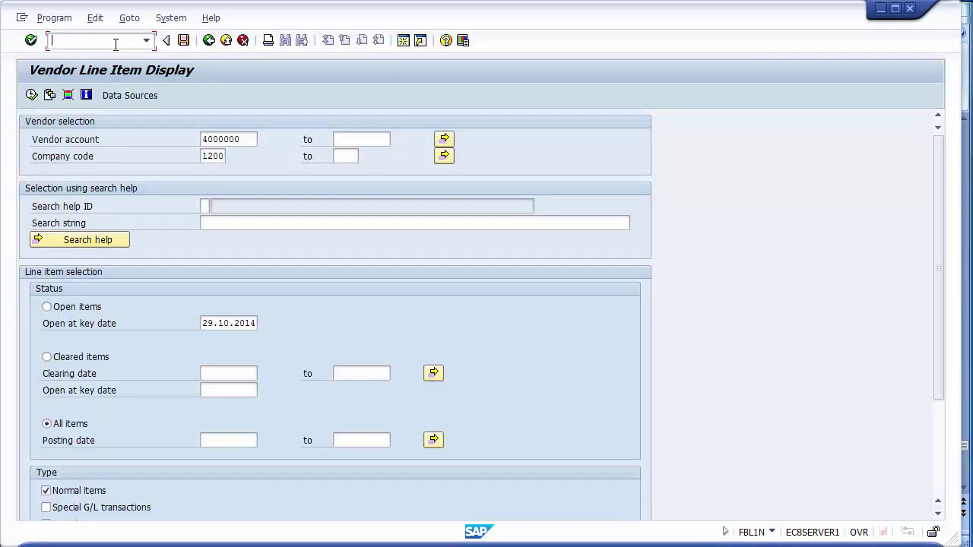
Start transaction FK10N in SAP and display the balances of vendor TCS for company code 1200, fiscal year 2014.
type("fk10n")
key("Return")
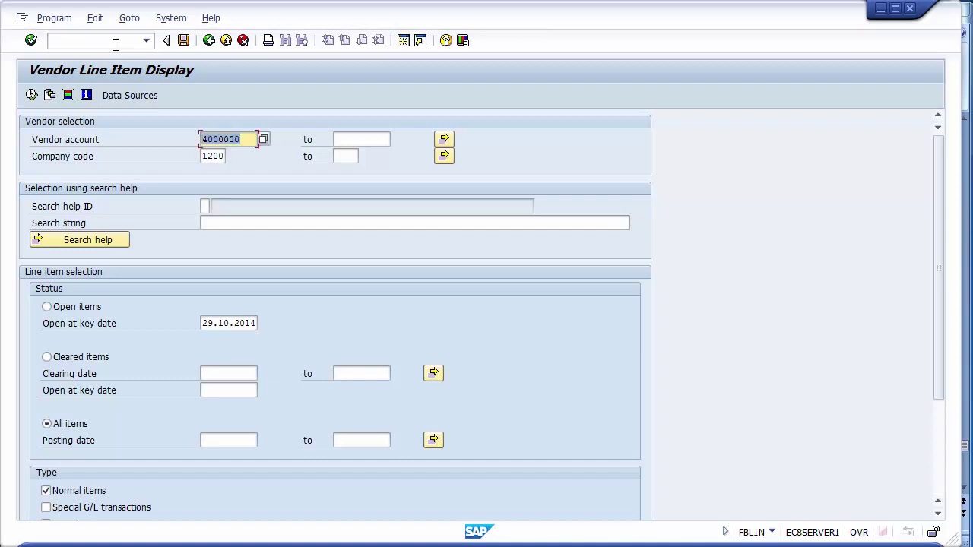
left_click(85, 42)
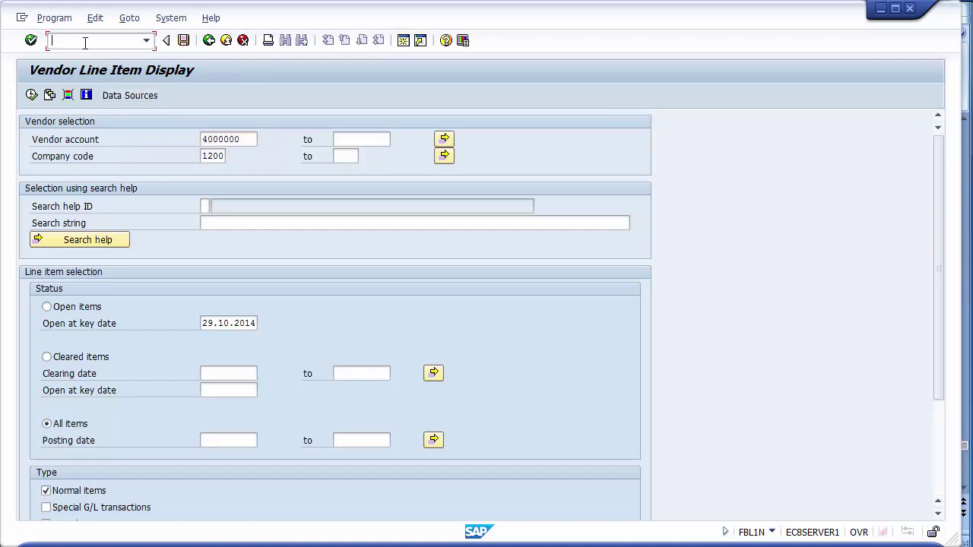
type("/nfk10n")
key("Return")
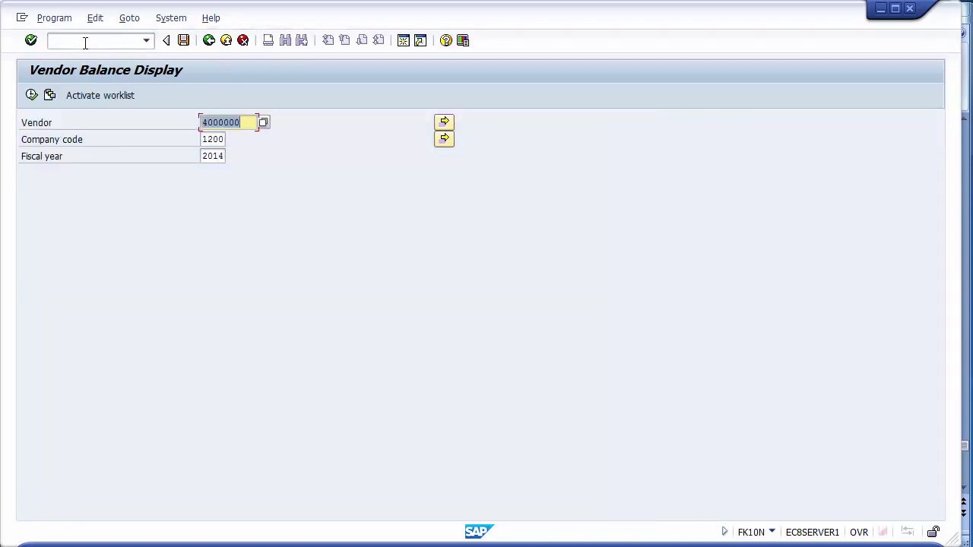
left_click(31, 96)
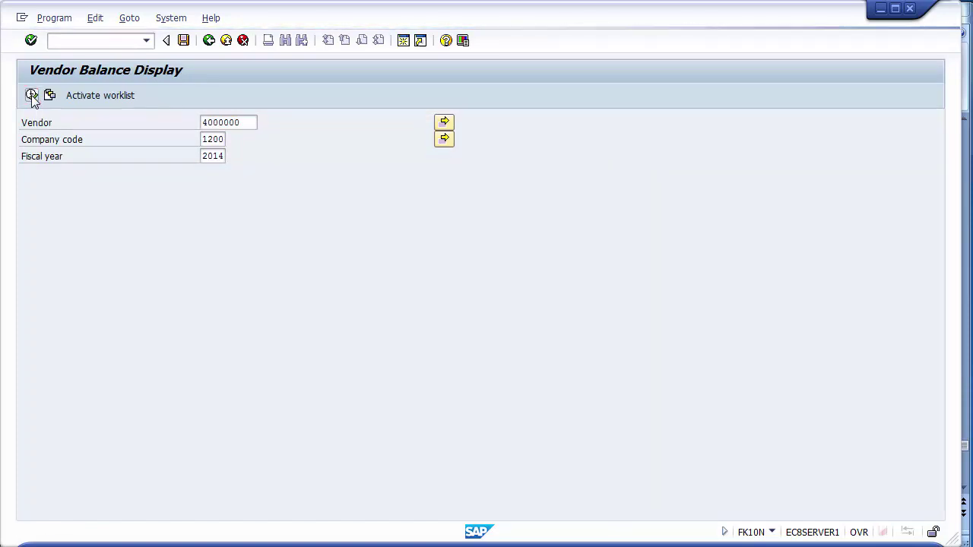
Examine the debit, credit, balance and sales/purchases figures for period 7 of the vendor's balance display.
left_click(126, 358)
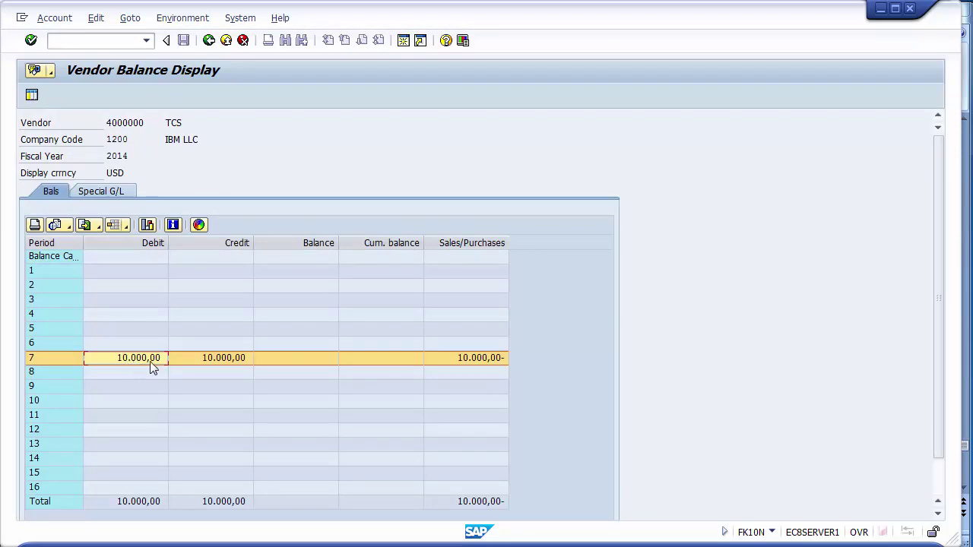
left_click(194, 358)
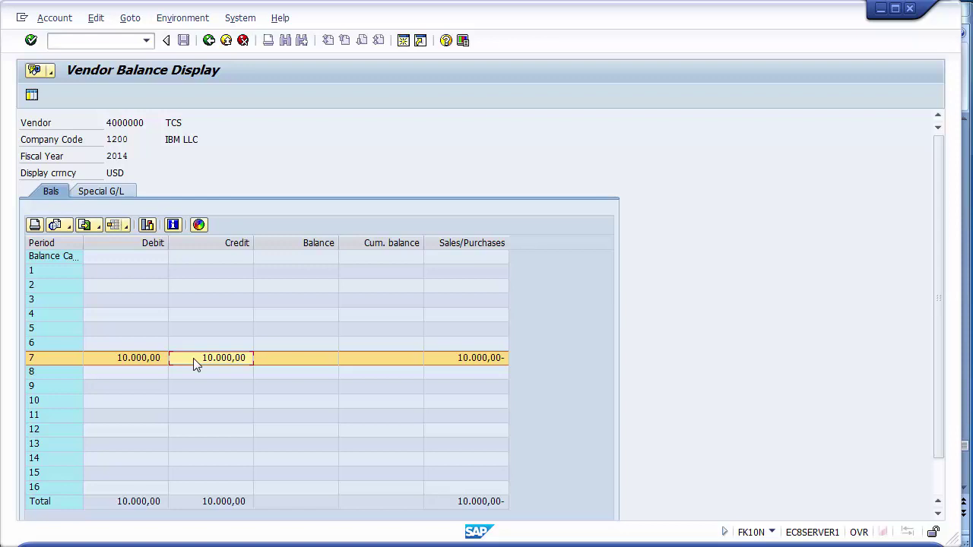
left_click(145, 364)
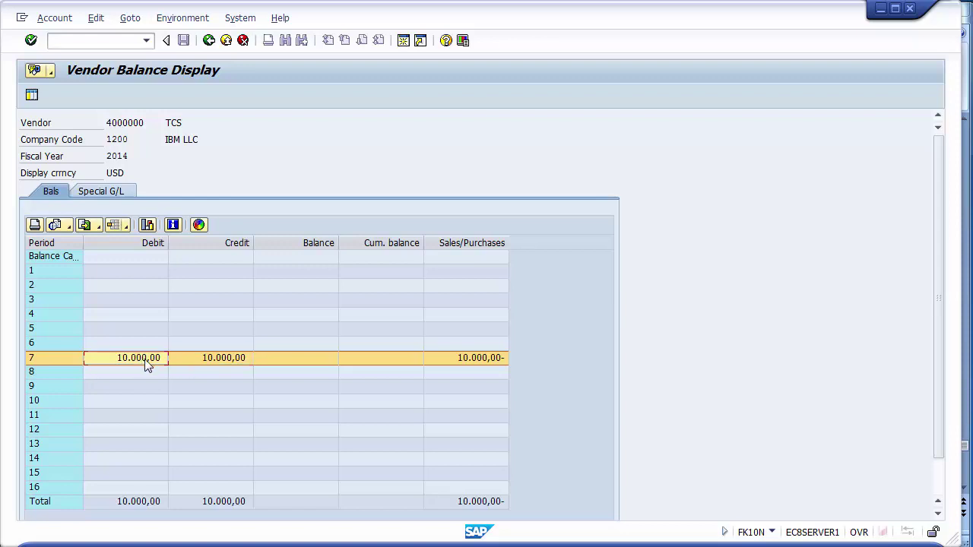
left_click(314, 359)
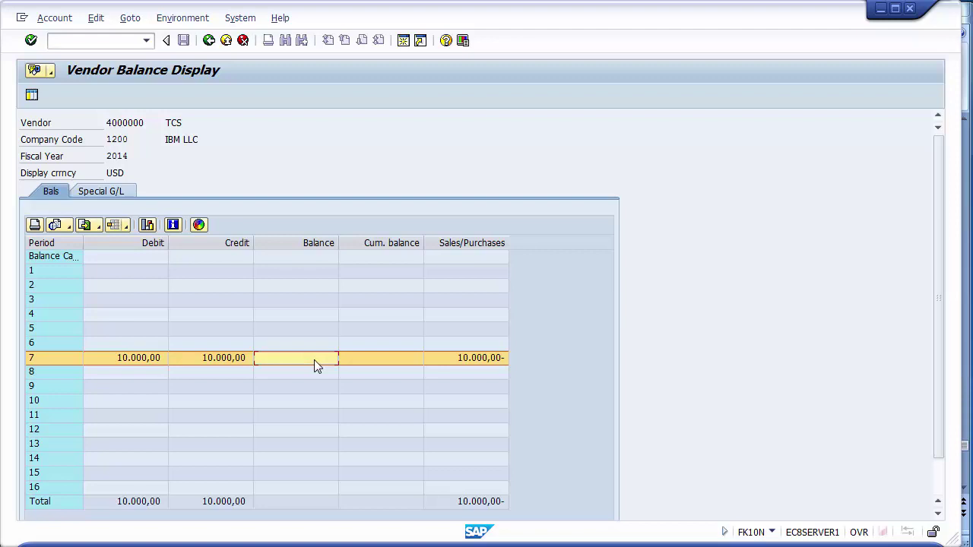
left_click(477, 361)
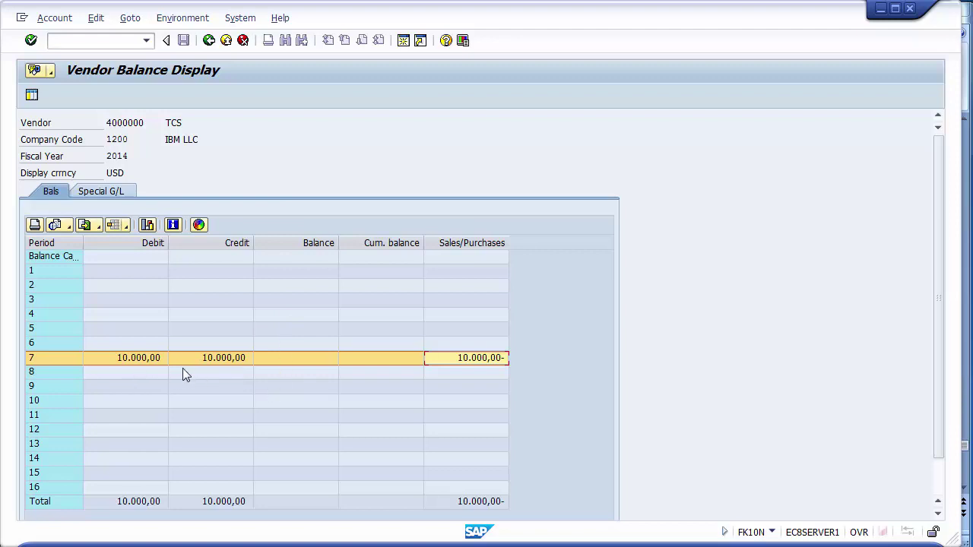
left_click(296, 359)
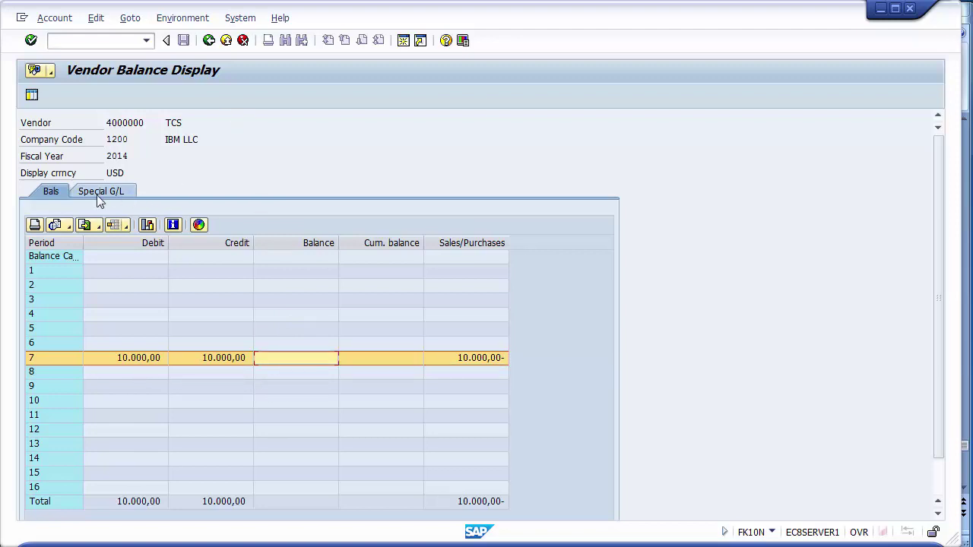
Switch to PowerPoint and copy the Vendor Balance in local currency code S_ALR_87012082 from the Reports slide.
mouse_move(15, 541)
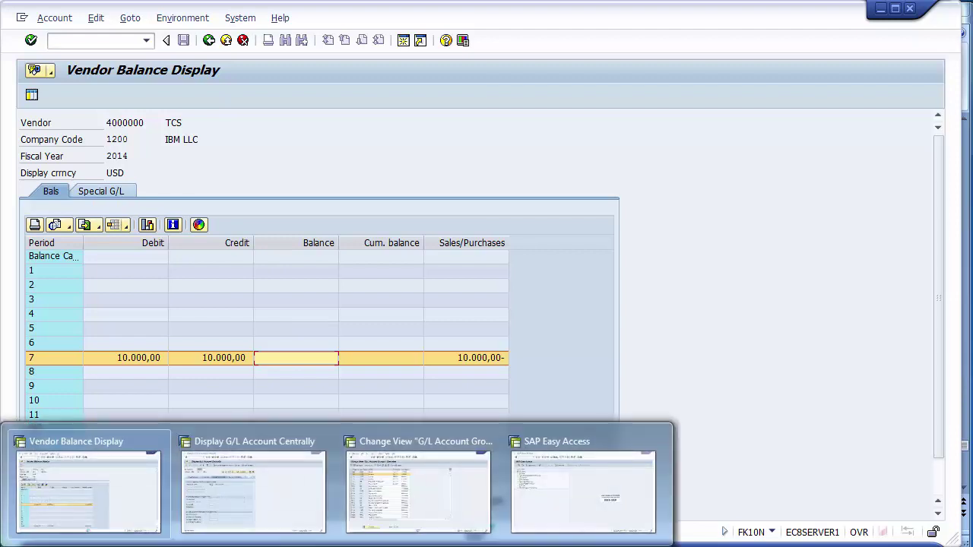
mouse_move(293, 541)
left_click(280, 506)
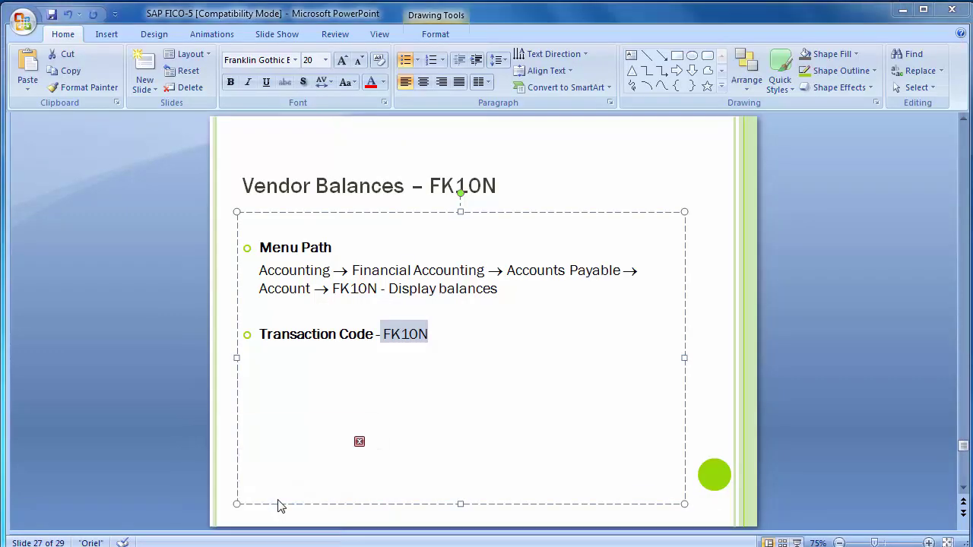
left_click(191, 386)
key("alt+Tab")
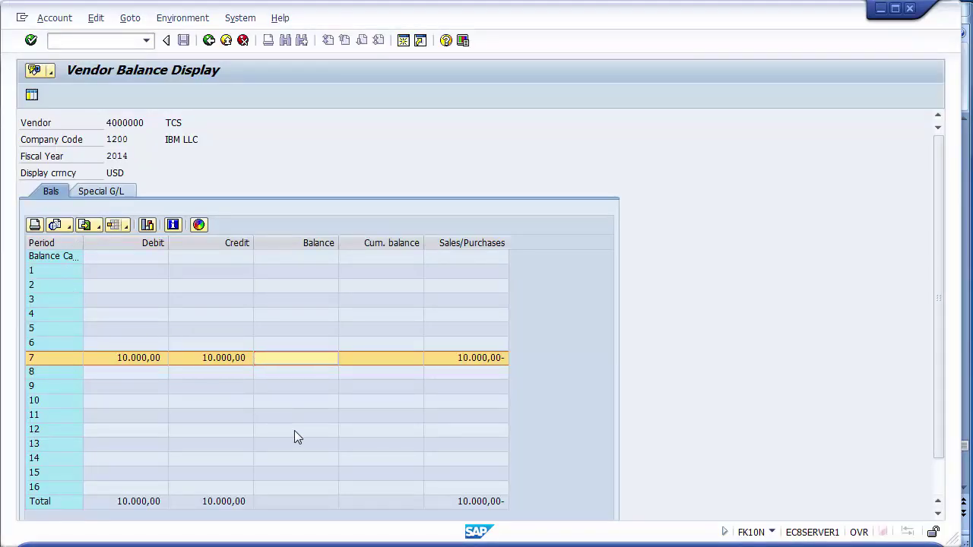
key("alt+Tab")
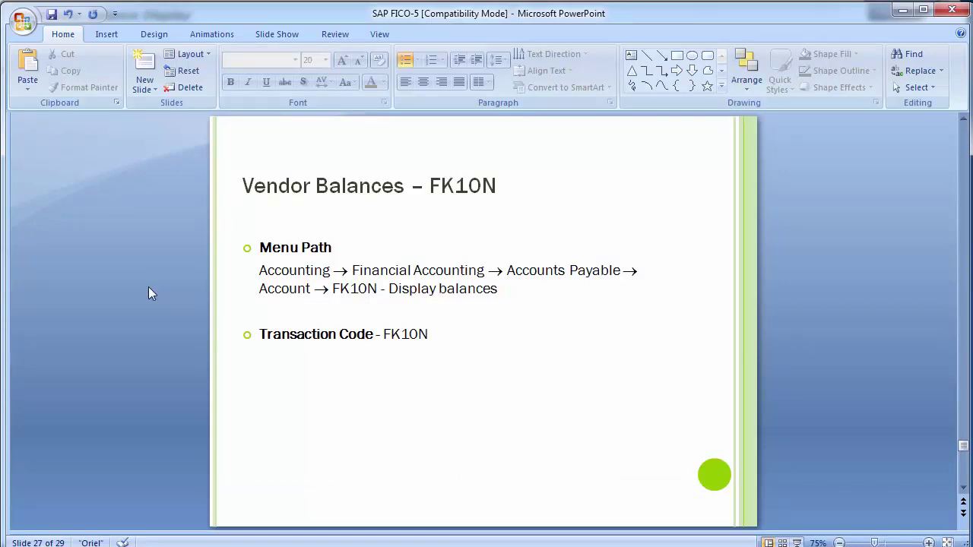
scroll(149, 286, "down", 1)
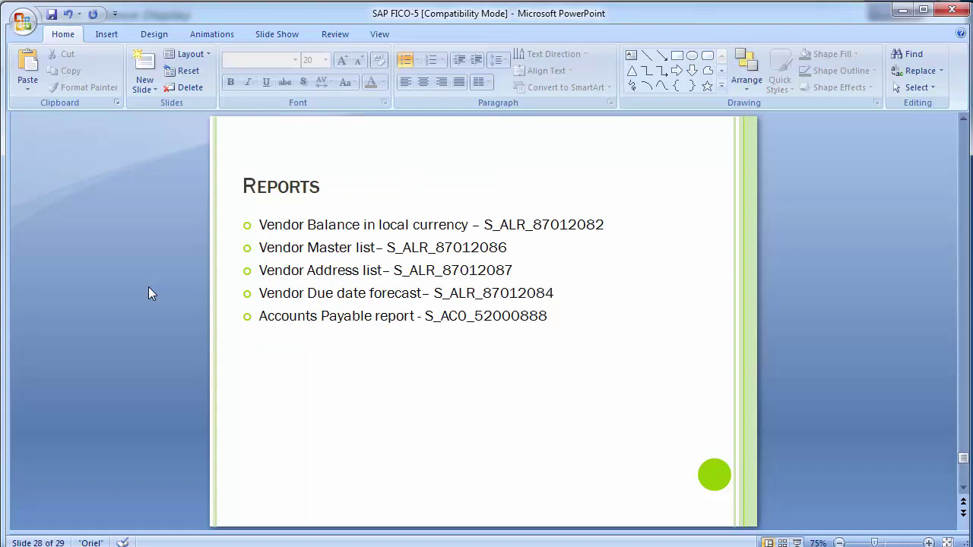
left_click_drag(485, 225, 609, 220)
key("ctrl+c")
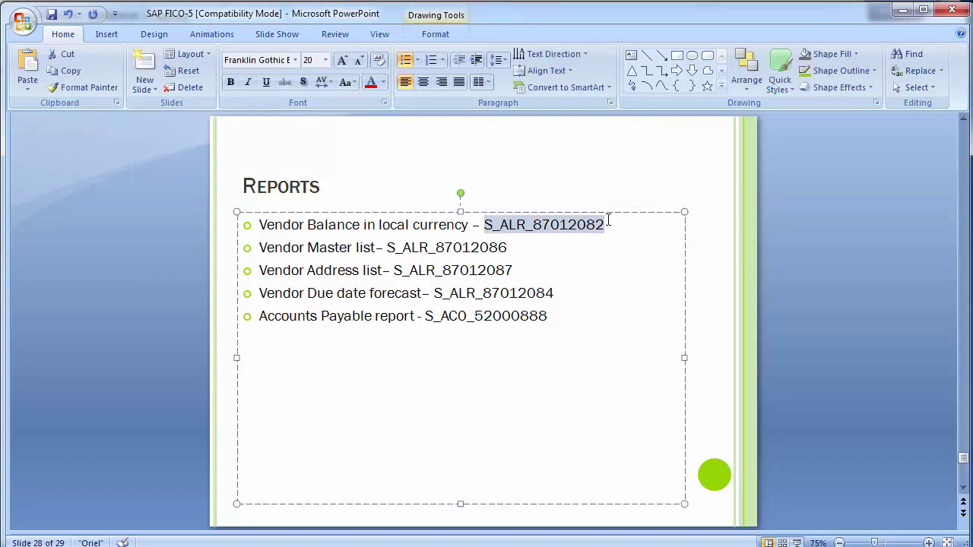
Switch to SAP and start transaction S_ALR_87012082 from the vendor balance display.
key("alt+Tab")
left_click(114, 43)
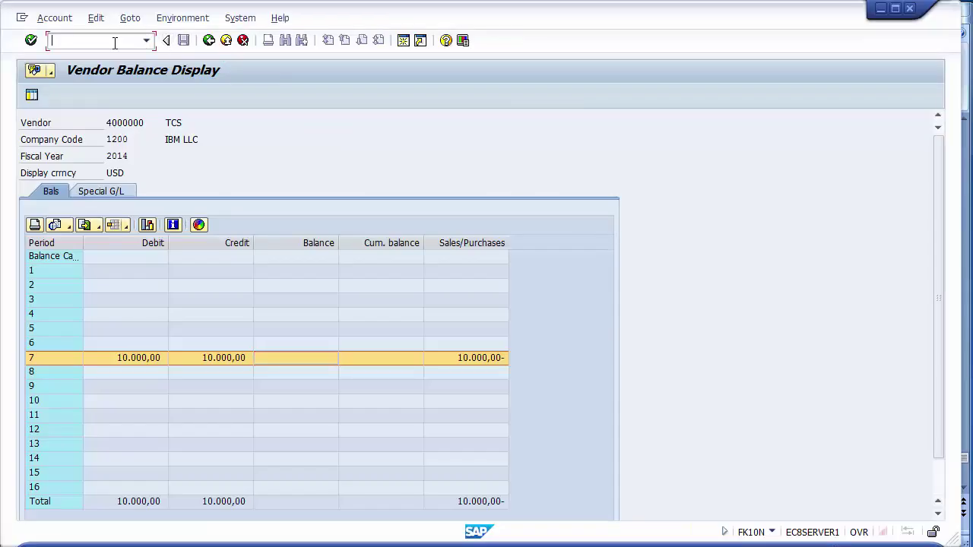
type("/n")
key("ctrl+v")
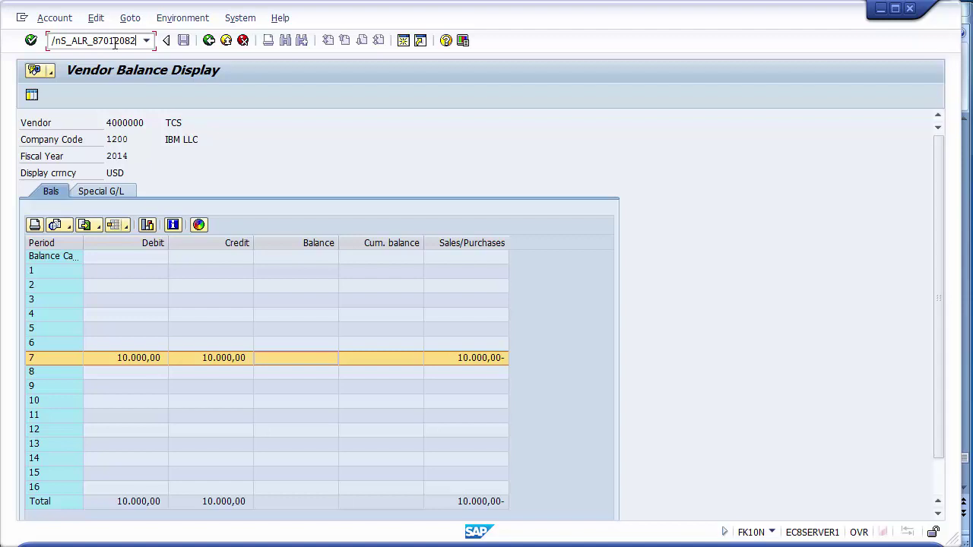
key("Return")
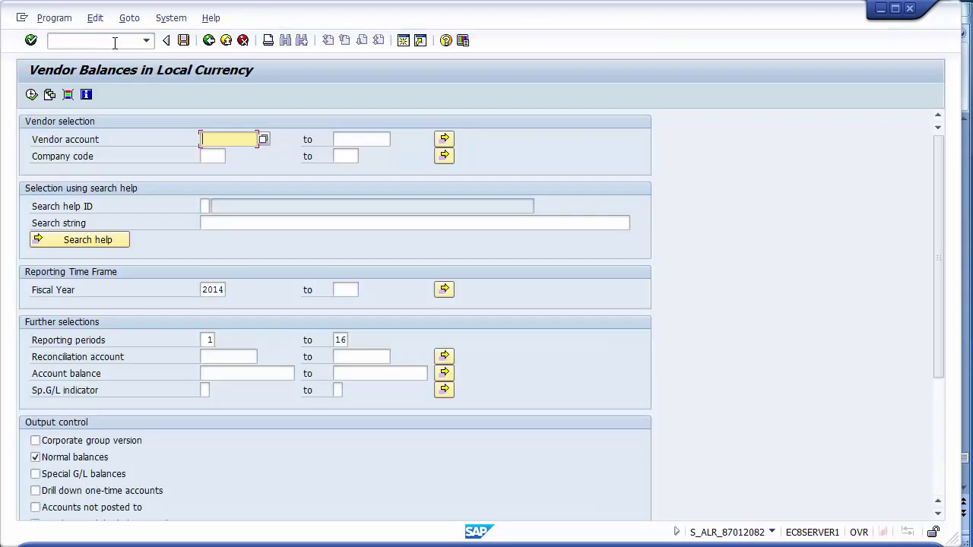
Run the local-currency vendor balances report for company code 1200, fiscal year 2014, reporting periods 1 to 16, with no vendor restriction.
key("Tab")
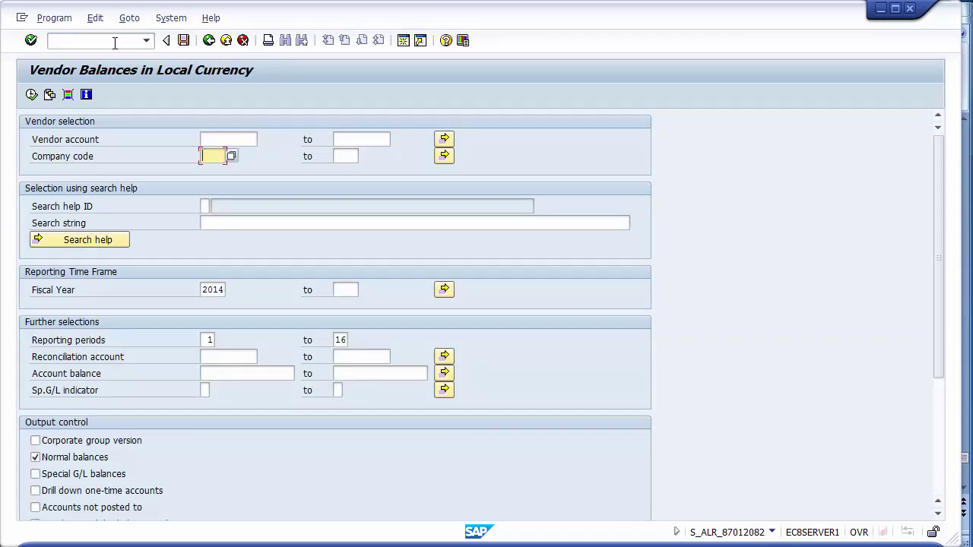
type("1200")
left_click(209, 138)
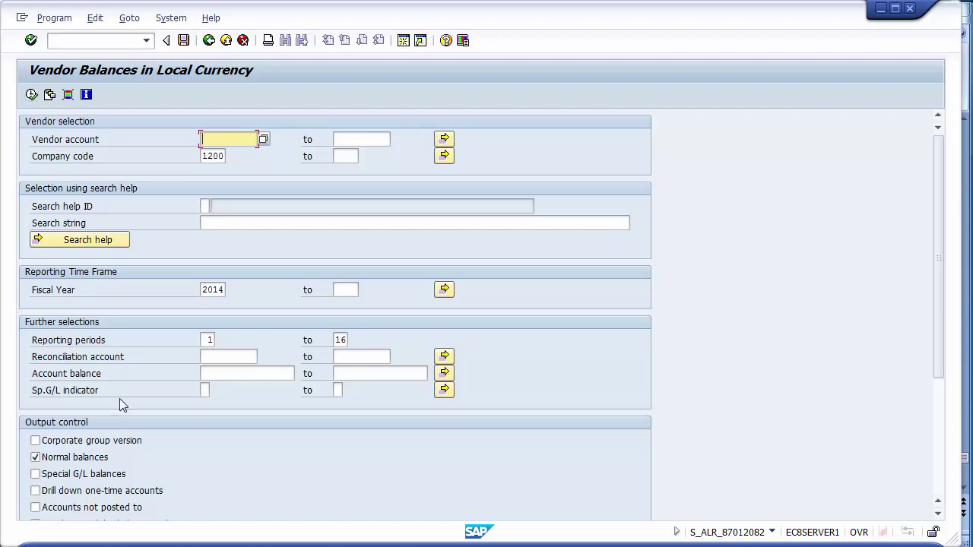
left_click(209, 341)
left_click(339, 344)
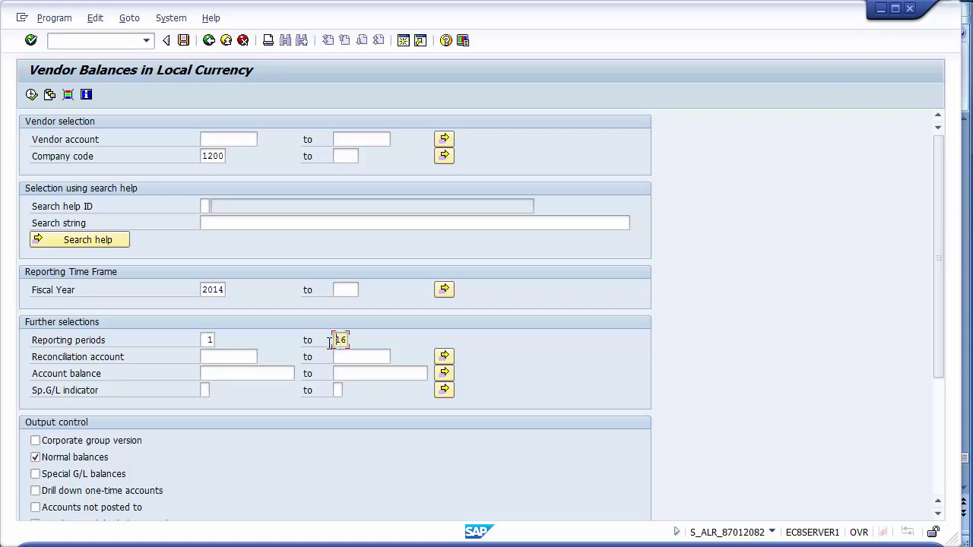
left_click(211, 343)
left_click(341, 340)
left_click(31, 95)
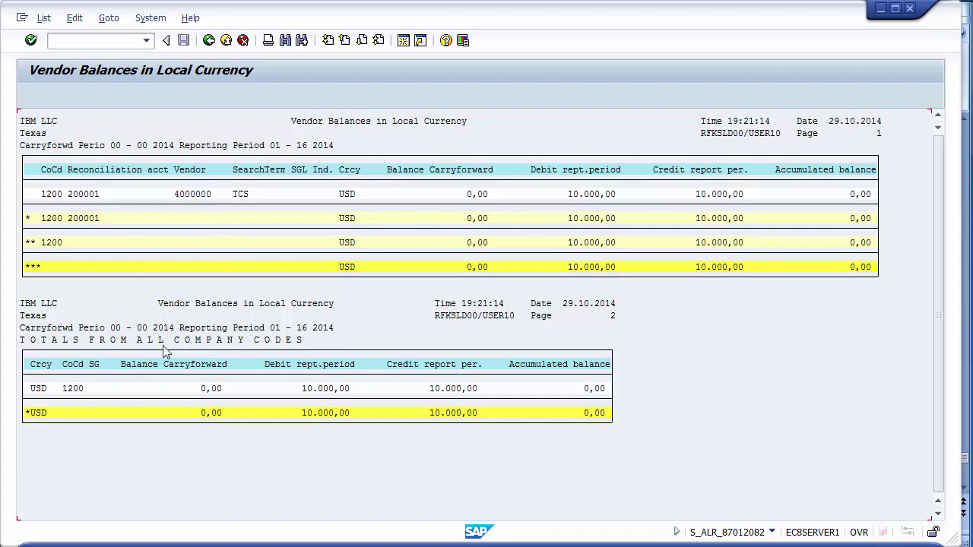
Examine the reconciliation account, vendor and reporting-period debit in the TCS line of the vendor balances report.
left_click(72, 195)
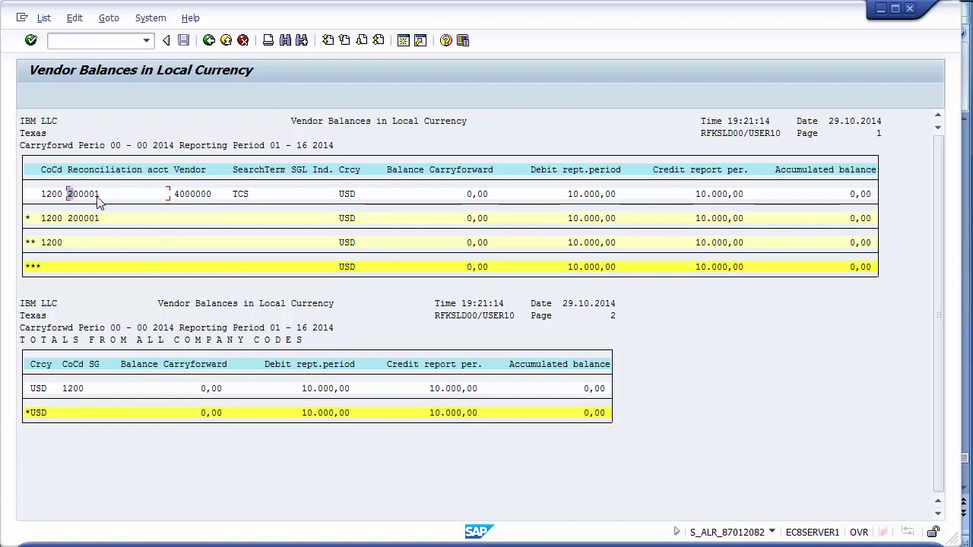
left_click(188, 196)
left_click(81, 196)
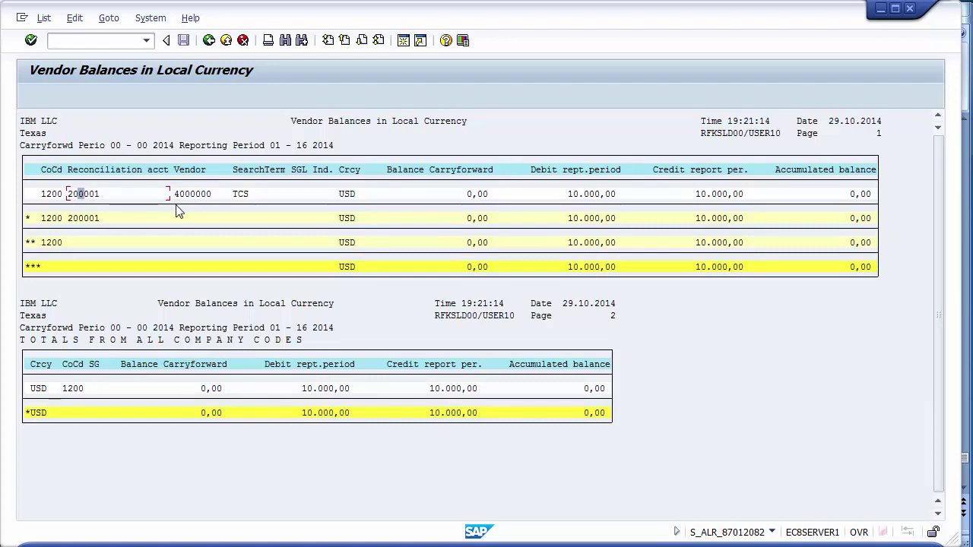
left_click(587, 196)
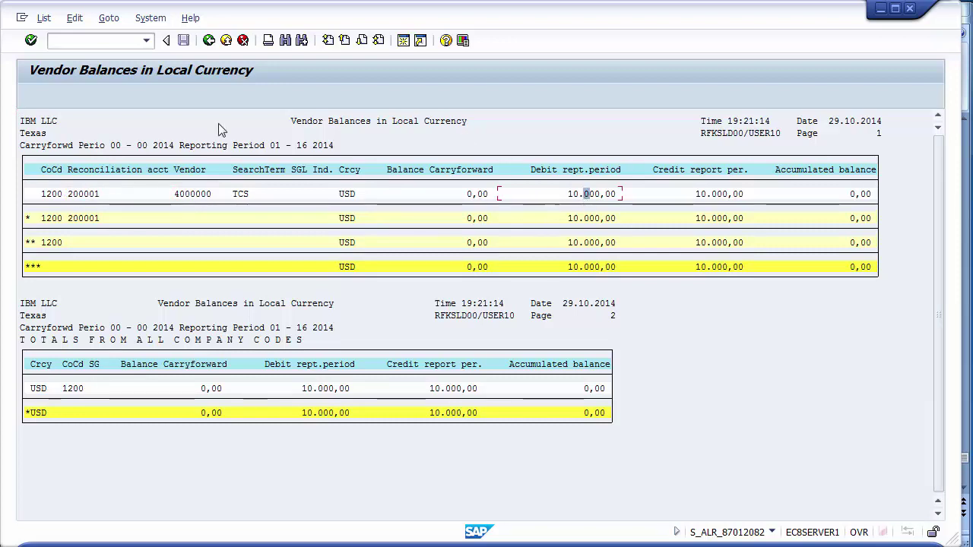
left_click(89, 198)
left_click(191, 195)
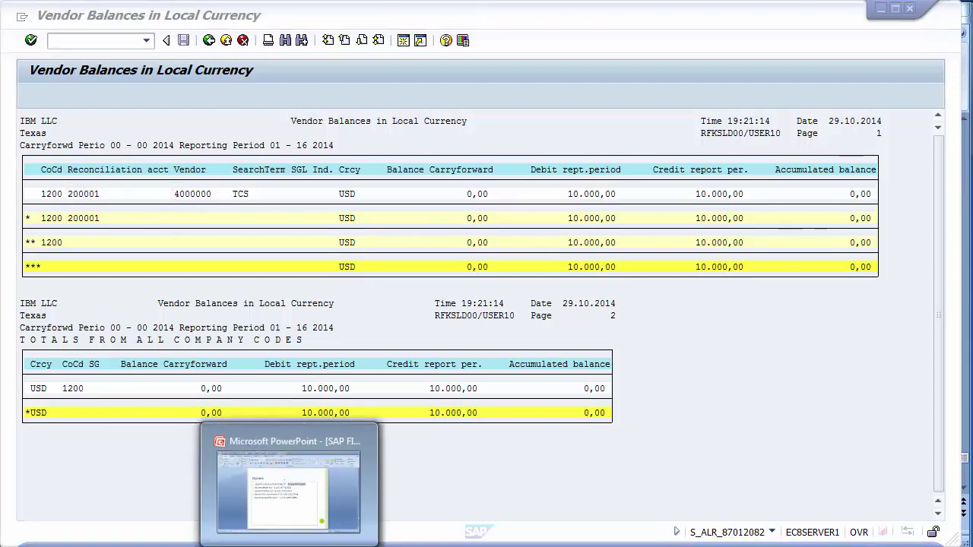
Switch to PowerPoint and copy the Vendor Master list code S_ALR_87012086 from the Reports slide.
left_click(280, 467)
left_click_drag(388, 247, 515, 247)
key("ctrl+c")
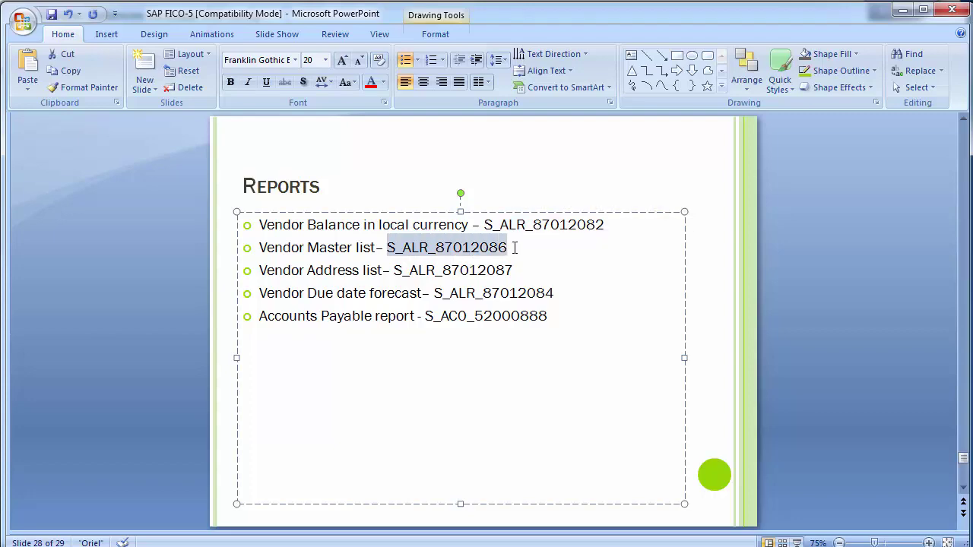
Switch to SAP and start transaction S_ALR_87012086 from the vendor balances report.
key("alt+Tab")
left_click(90, 41)
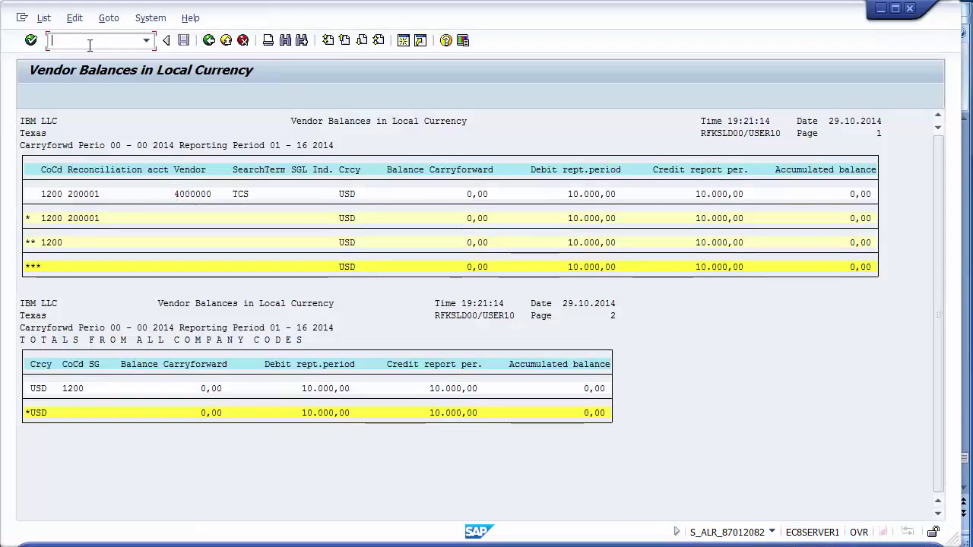
type("/n")
key("ctrl+v")
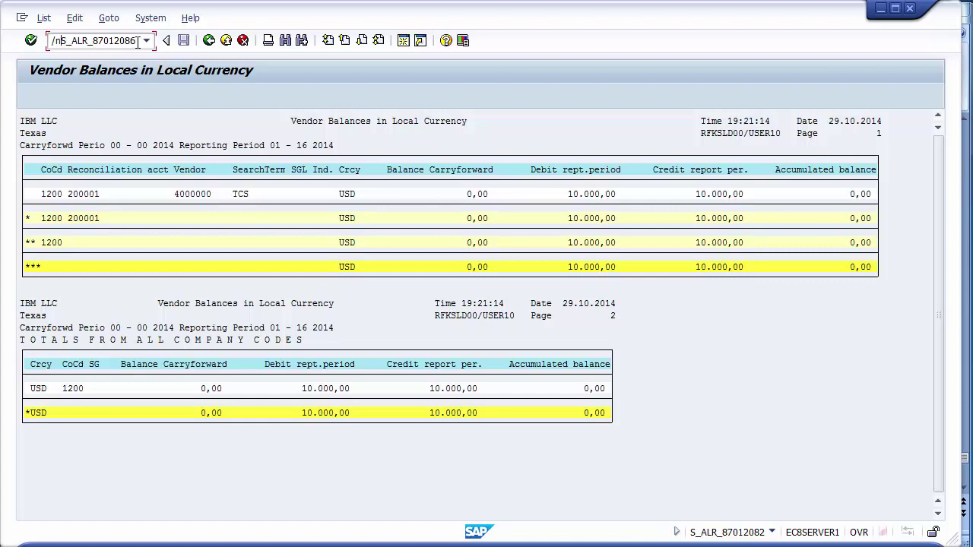
key("Return")
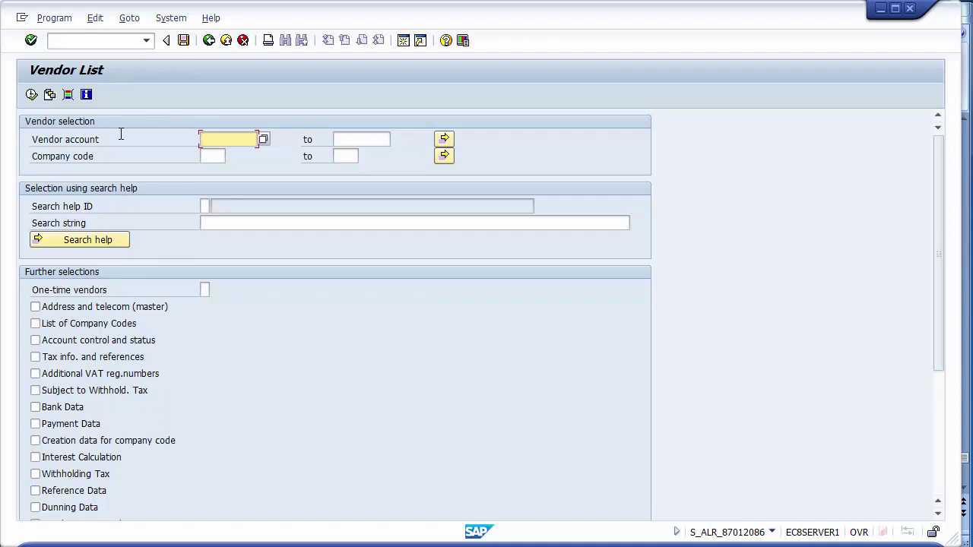
Run the vendor list for company code 1200 with no vendor restriction, then leave the report output.
left_click(210, 154)
type("1000")
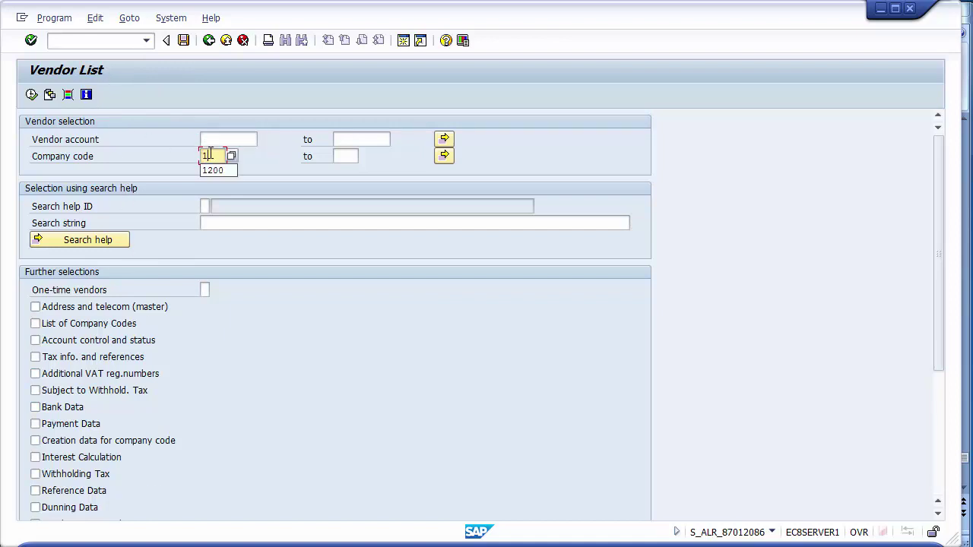
key("BackSpace")
key("BackSpace")
key("BackSpace")
type("200")
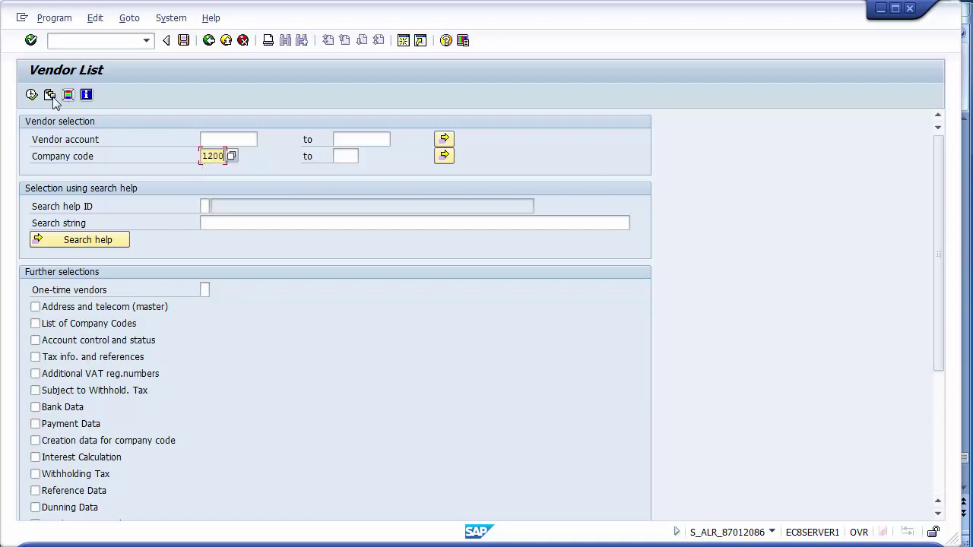
left_click(31, 96)
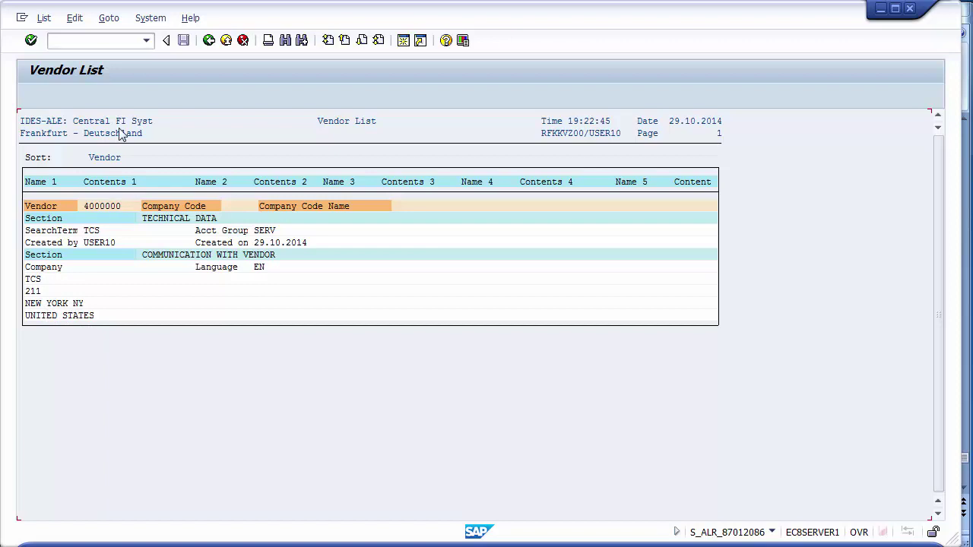
left_click(209, 41)
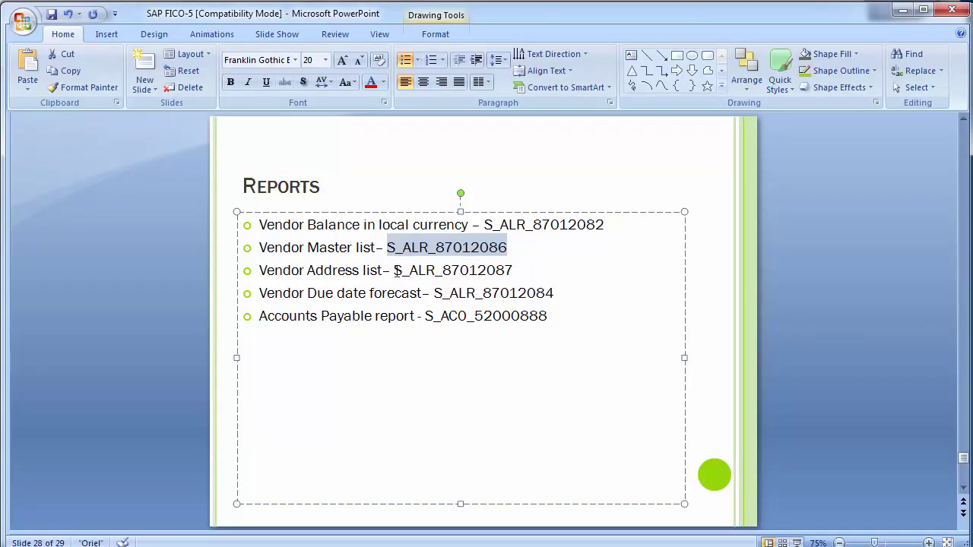
Copy the Vendor Address list code S_ALR_87012087 from the PowerPoint Reports slide and start that transaction in SAP.
left_click_drag(393, 271, 520, 269)
key("ctrl+c")
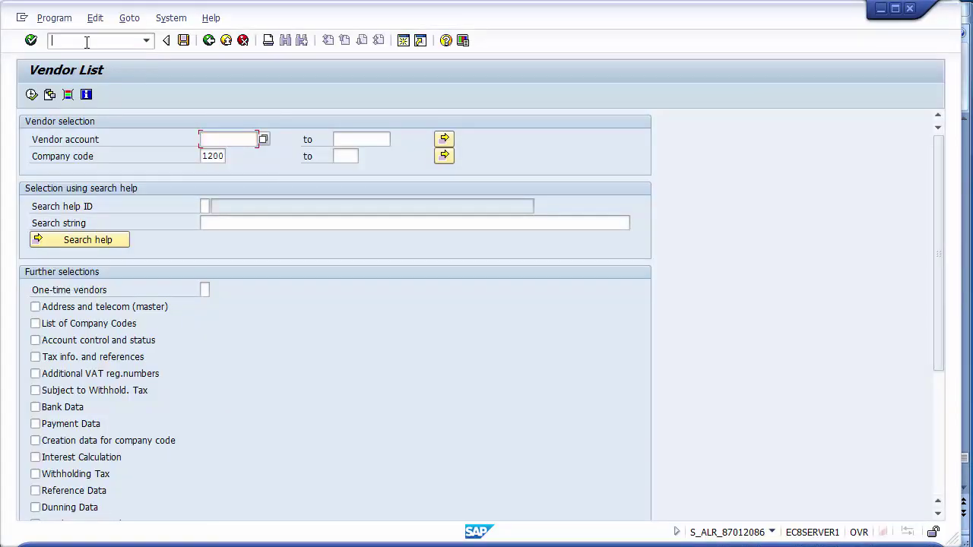
left_click(87, 42)
key("Return")
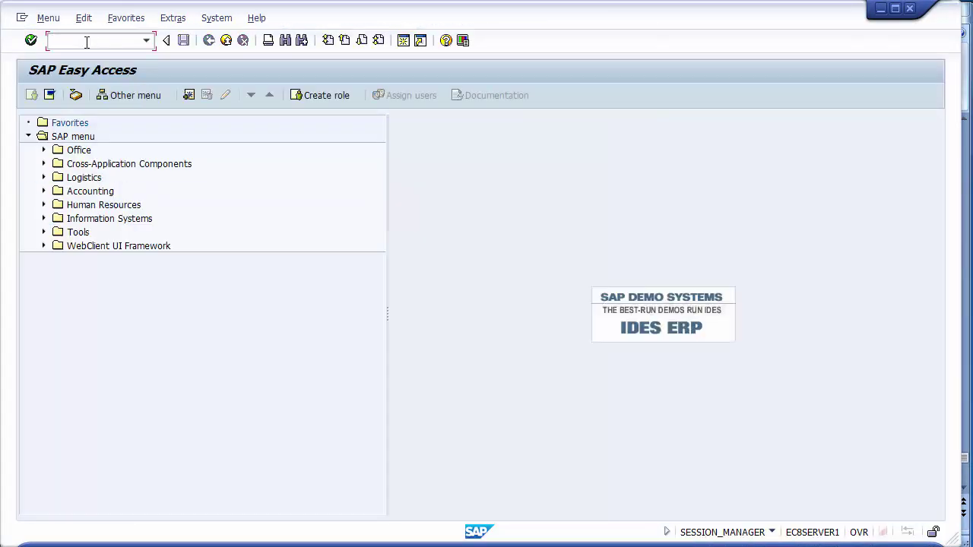
key("ctrl+v")
key("Return")
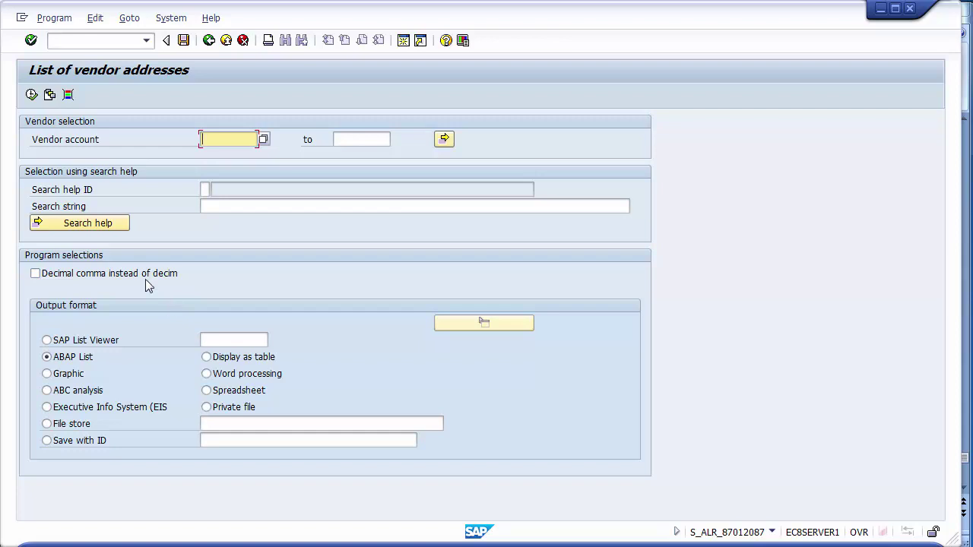
View the vendor address list for all vendors as an ALV grid, then return to the selection screen.
left_click(32, 96)
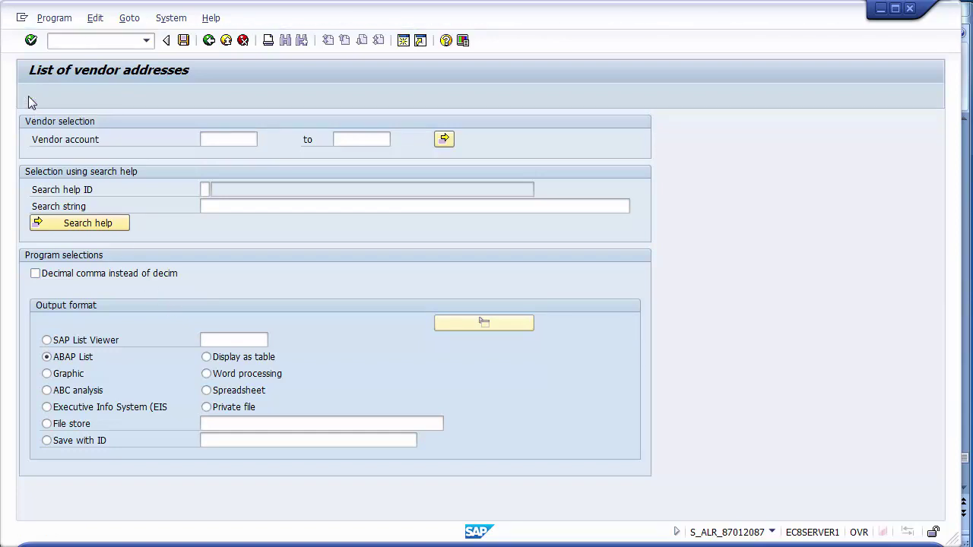
key("Return")
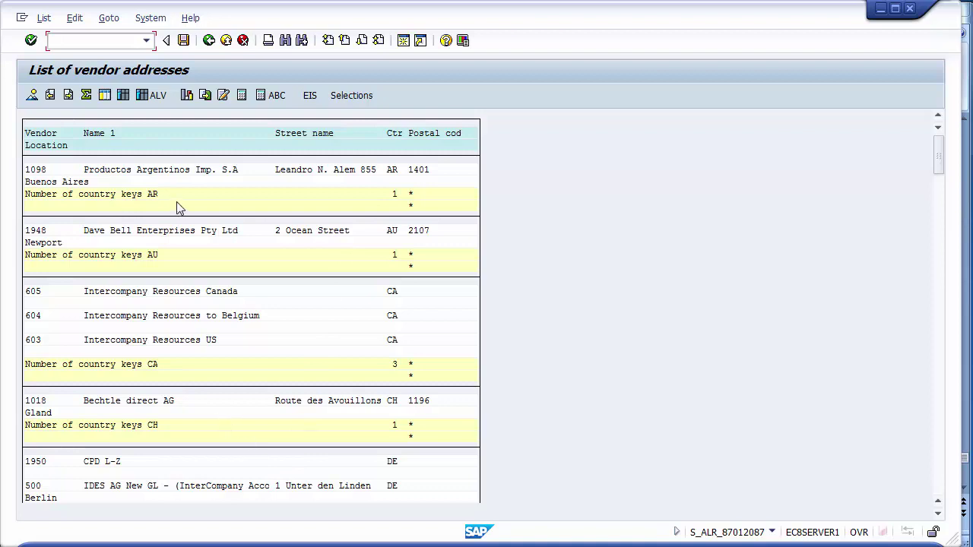
left_click(142, 100)
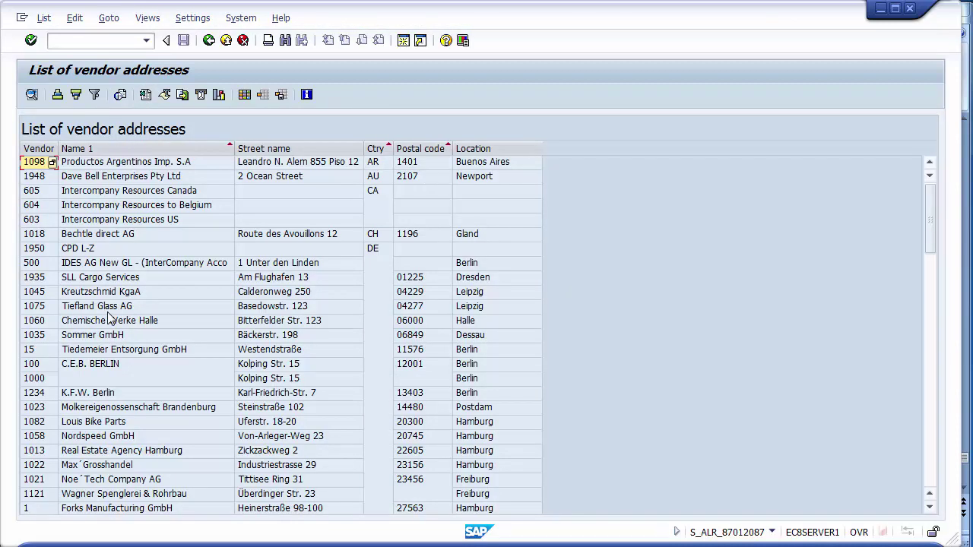
left_click(209, 41)
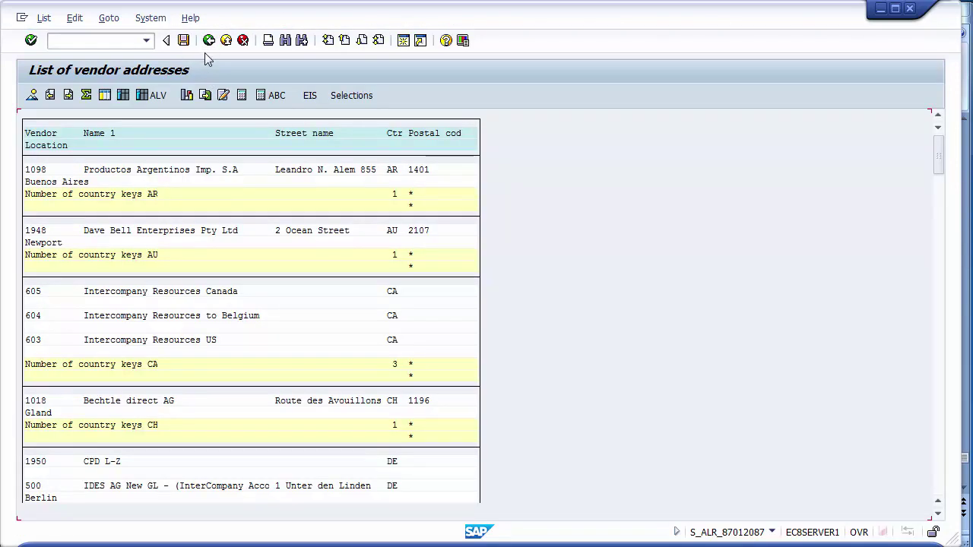
left_click(204, 45)
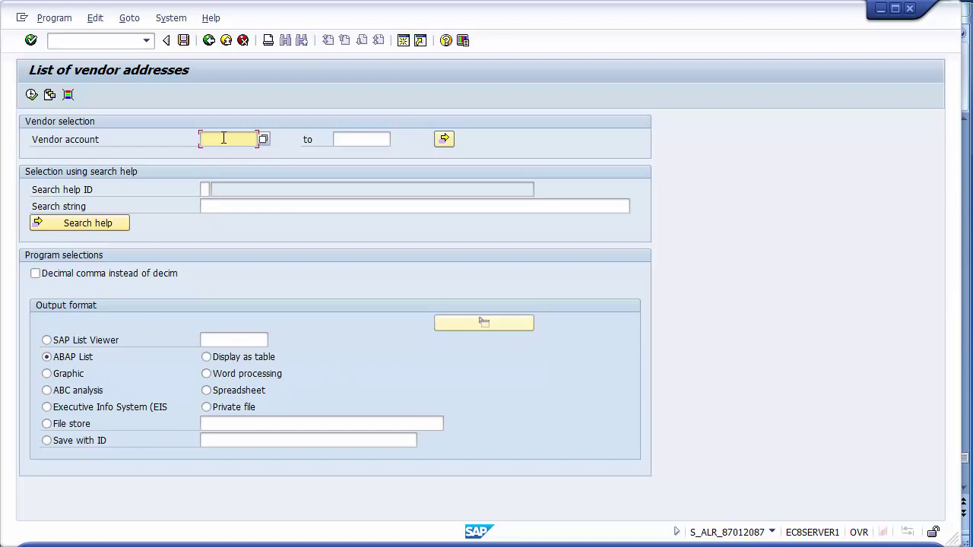
Restrict the address list to the company code 1200 vendor found by search term tcs, and run it as an ALV grid.
key("F8")
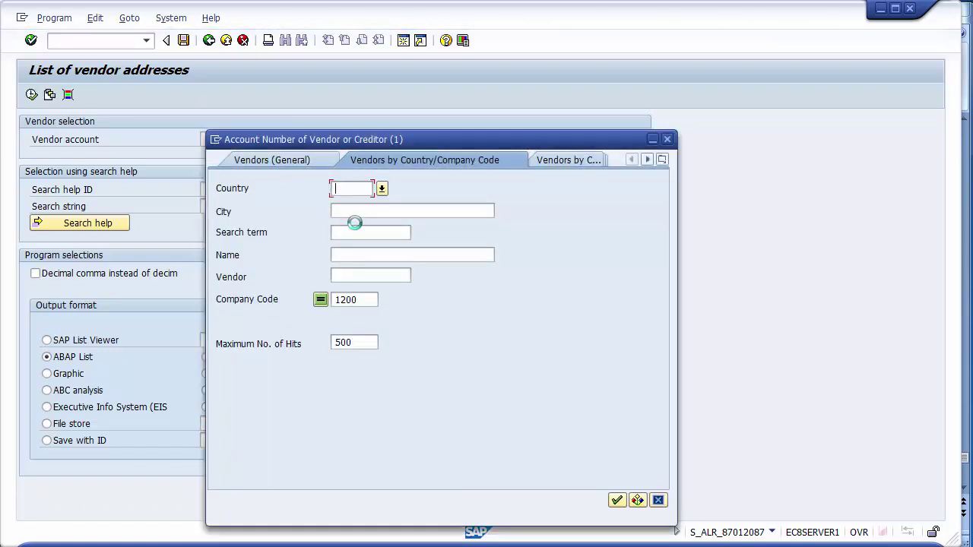
left_click(357, 232)
type("tcs")
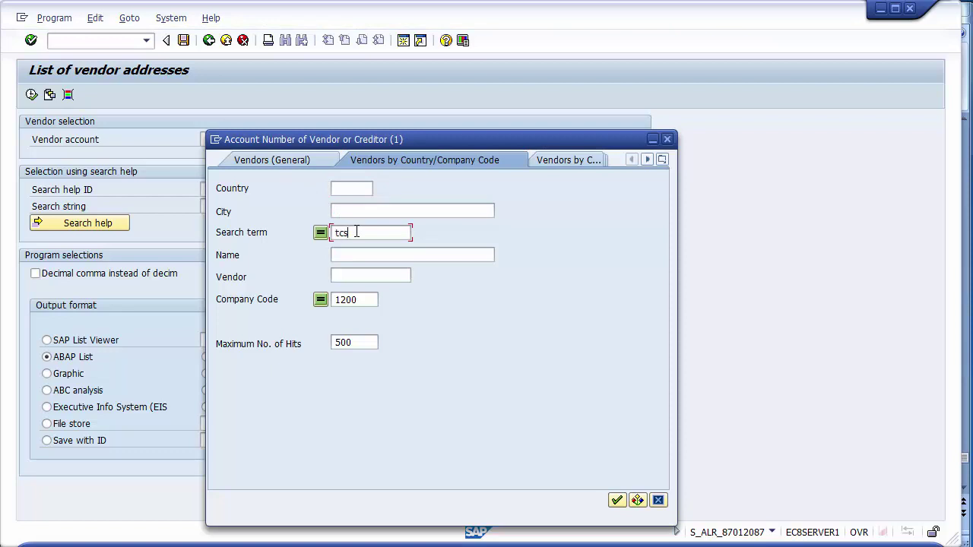
key("Return")
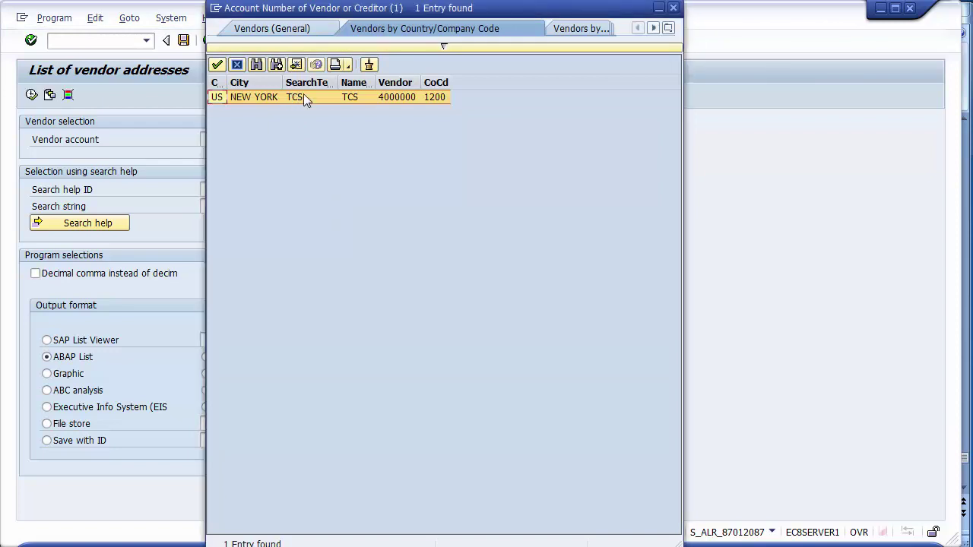
double_click(304, 97)
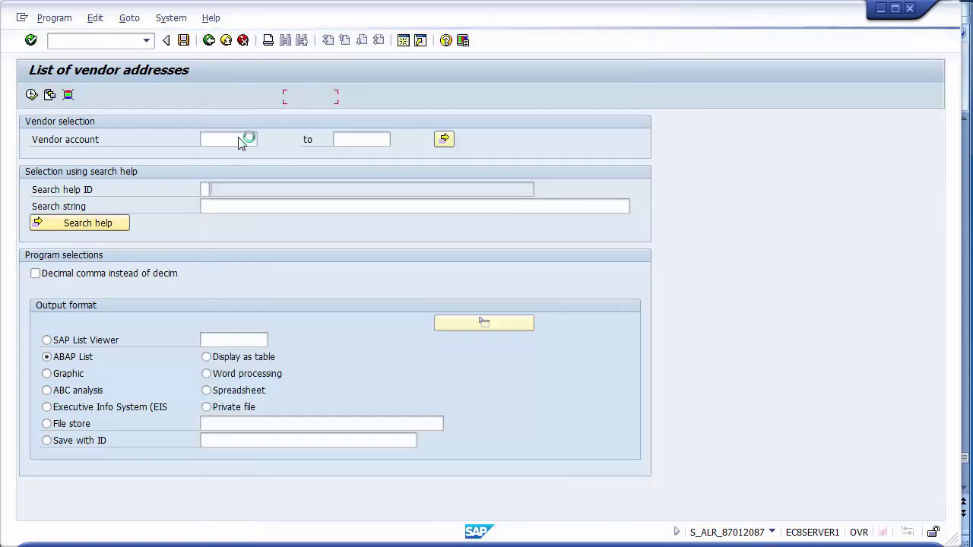
left_click(31, 95)
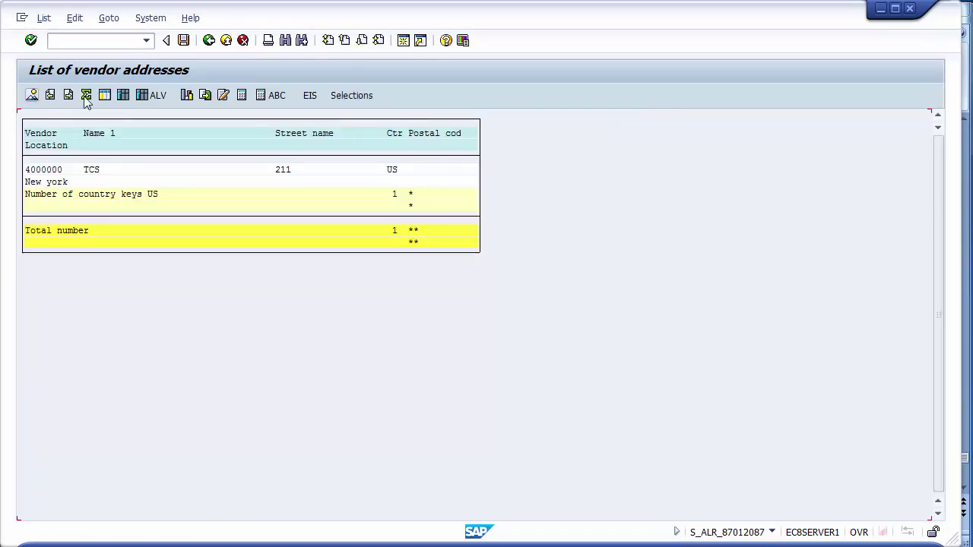
left_click(144, 101)
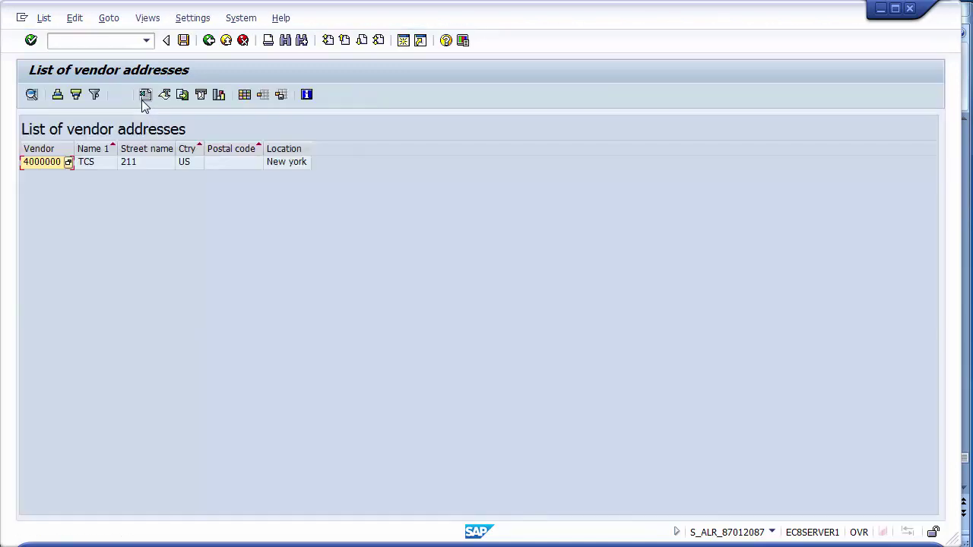
Examine the vendor, name, street, country, postal code and location of the TCS address entry, then leave the grid.
left_click(40, 168)
left_click(91, 166)
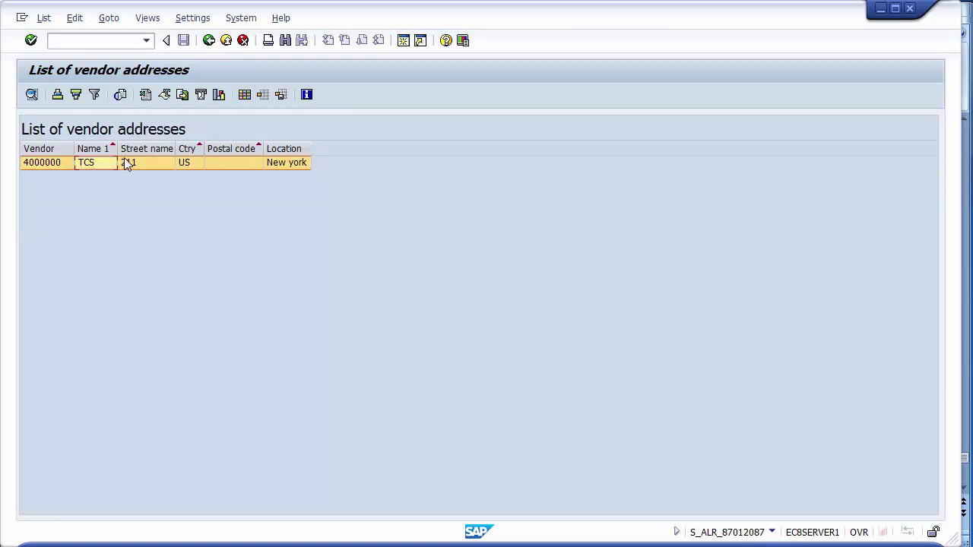
left_click(128, 164)
left_click(191, 166)
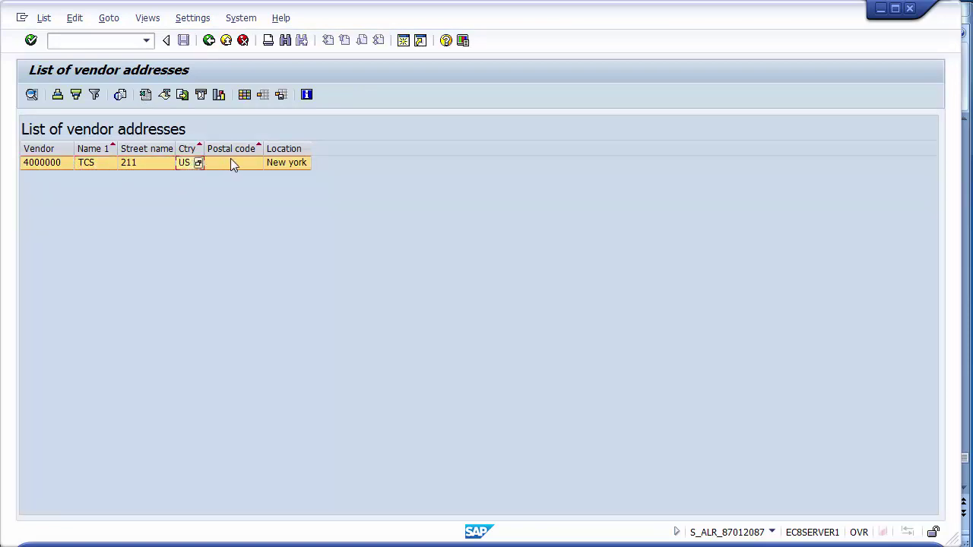
left_click(232, 164)
left_click(277, 164)
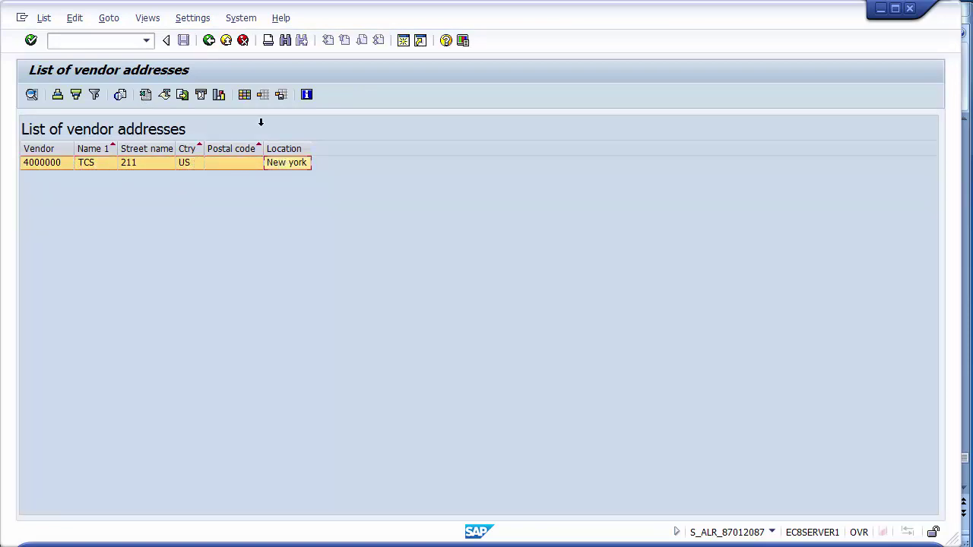
left_click(208, 41)
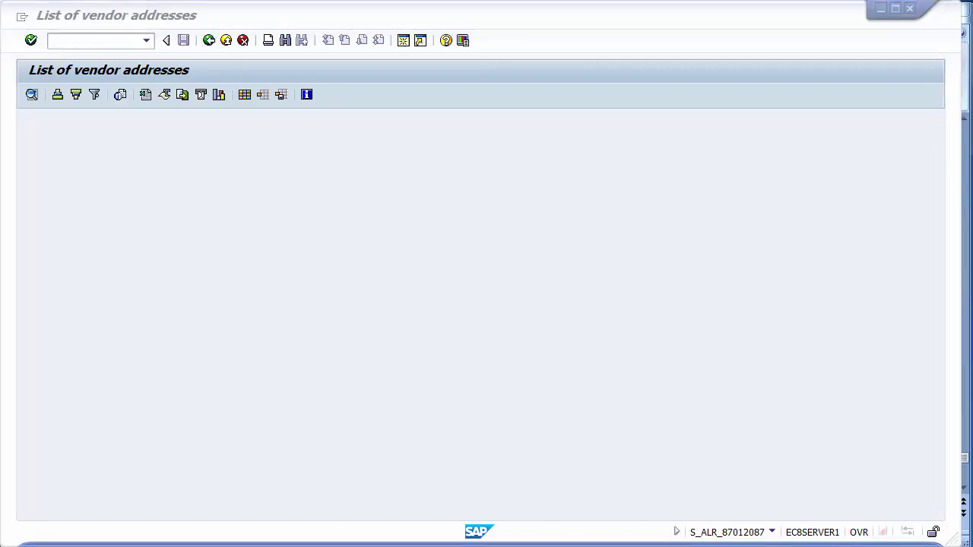
Switch to PowerPoint and copy the Vendor Due date forecast code S_ALR_87012084 from the Reports slide.
key("alt+Tab")
left_click_drag(436, 293, 556, 293)
key("ctrl+c")
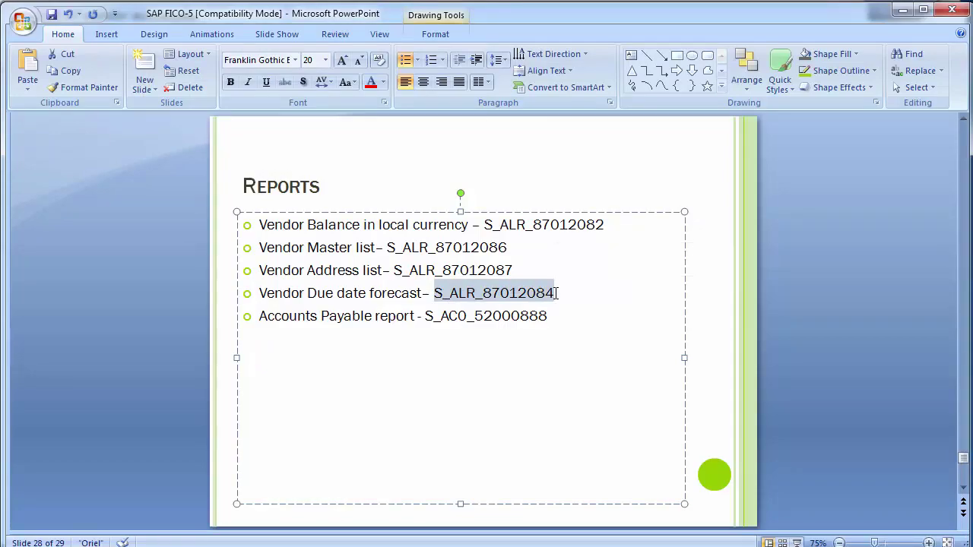
Switch to SAP, leave the vendor address list and start transaction S_ALR_87012084.
key("alt+Tab")
left_click(107, 41)
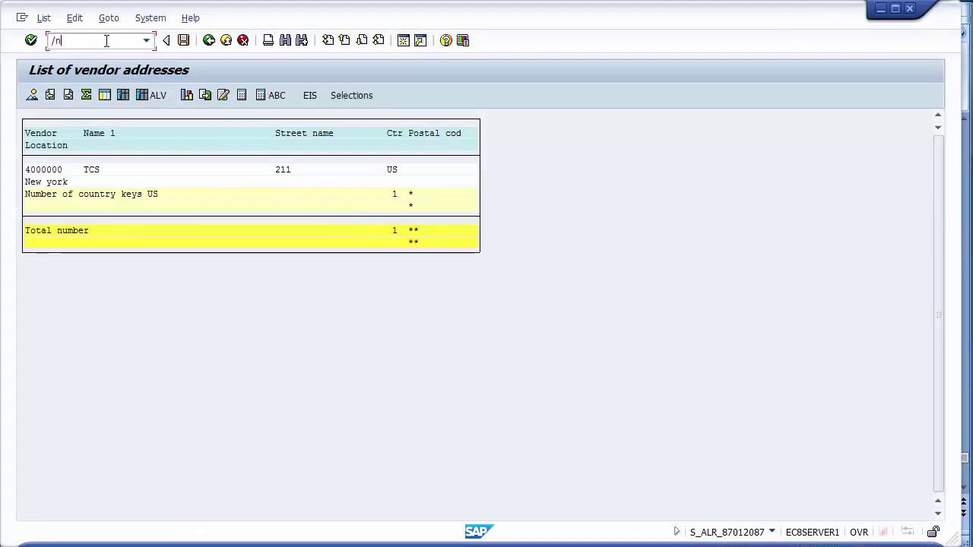
type("/n")
key("Return")
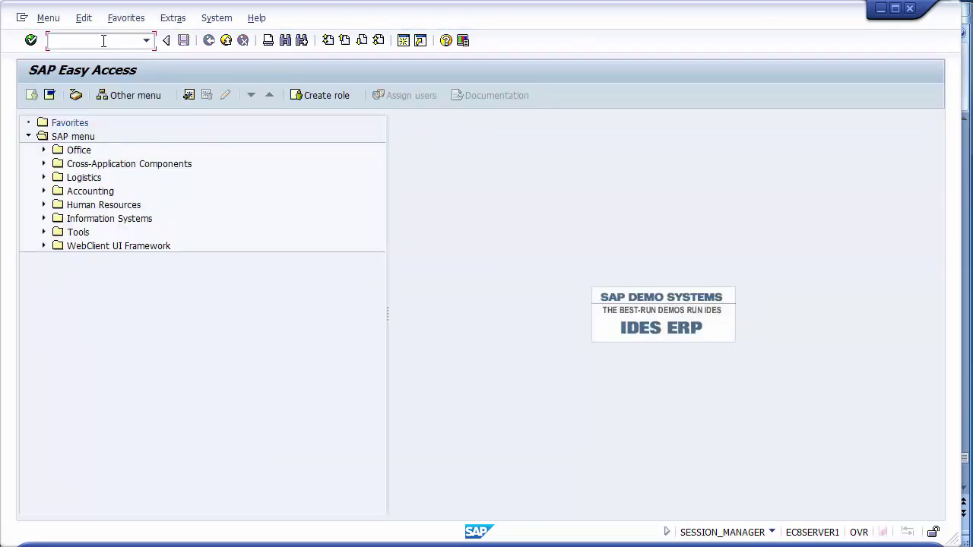
key("ctrl+v")
key("Return")
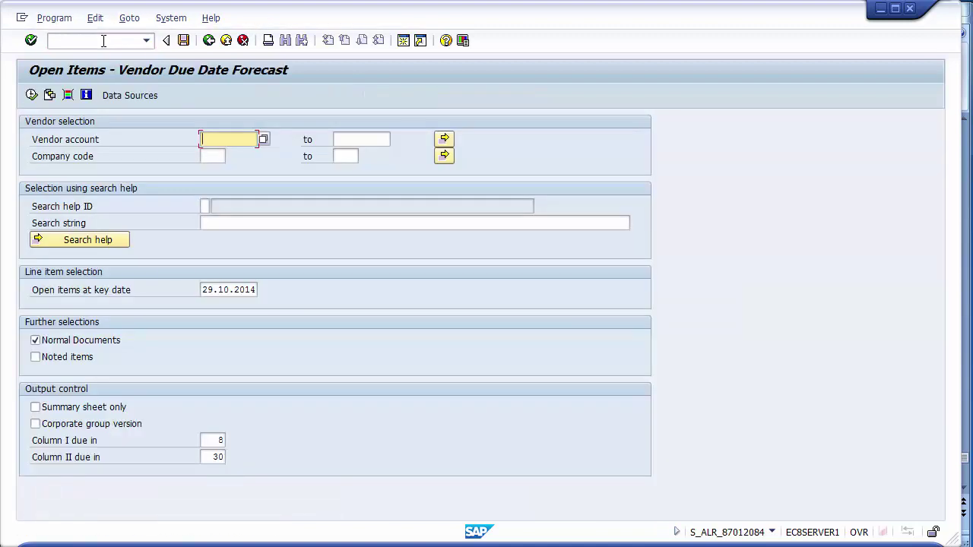
Run the vendor due date forecast for company code 1200 with 8-day and 30-day due columns, then leave the report output.
left_click(206, 156)
type("1200")
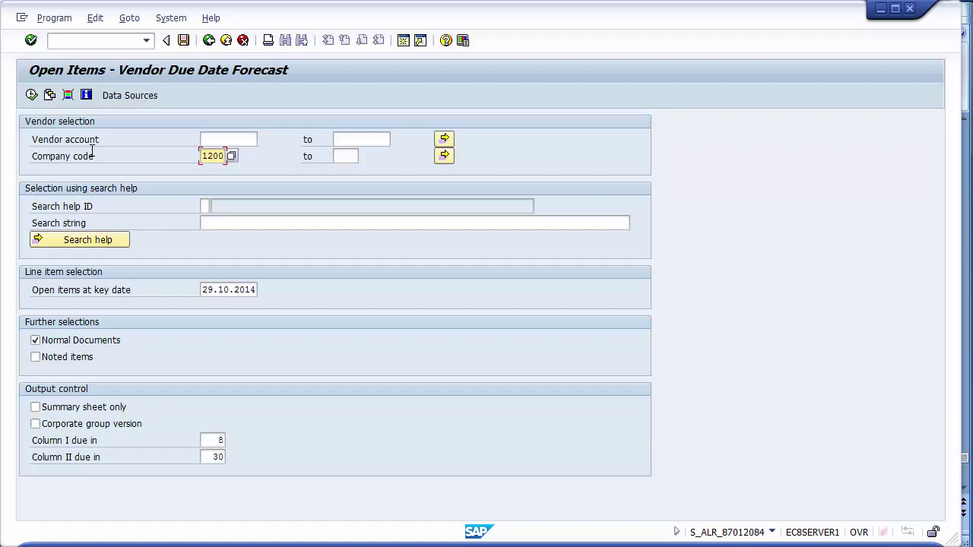
left_click(220, 440)
key("Tab")
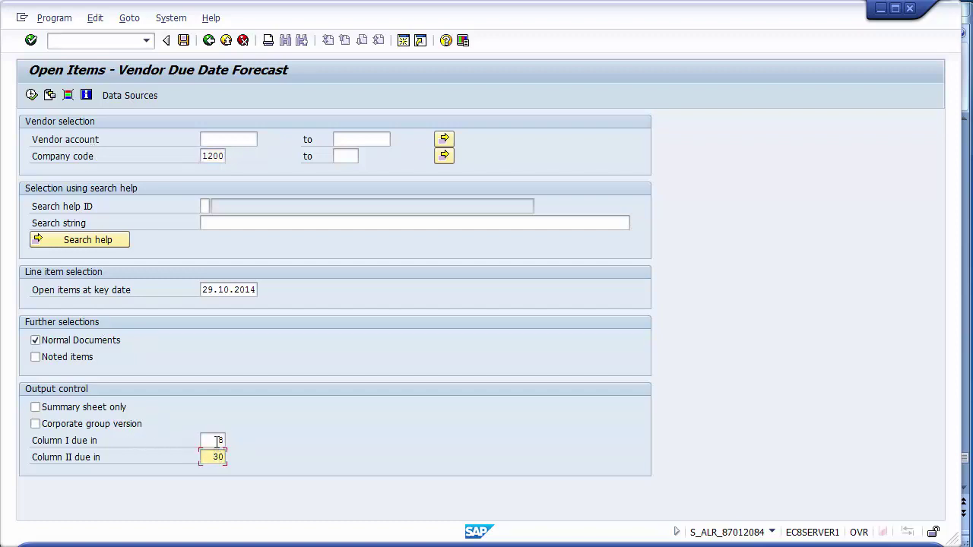
left_click(217, 440)
left_click(215, 456)
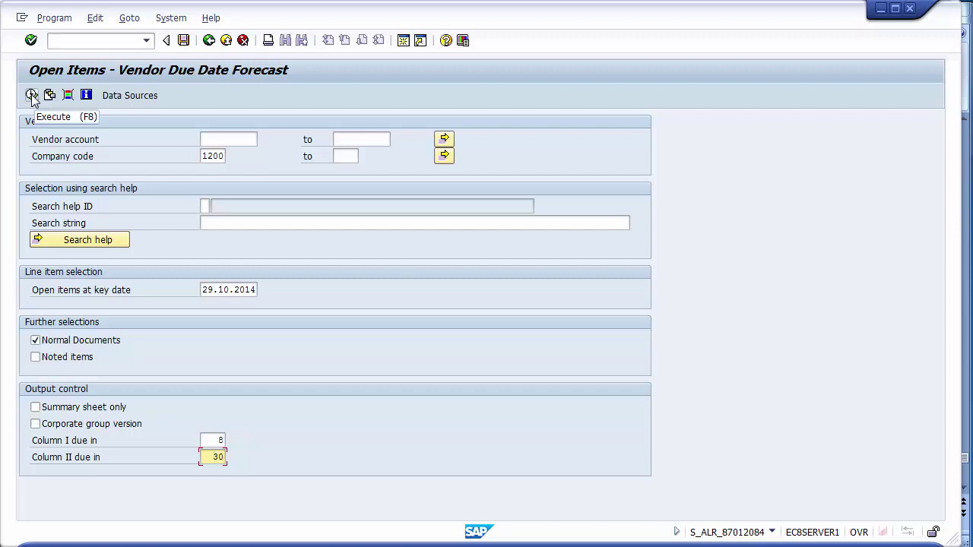
left_click(31, 95)
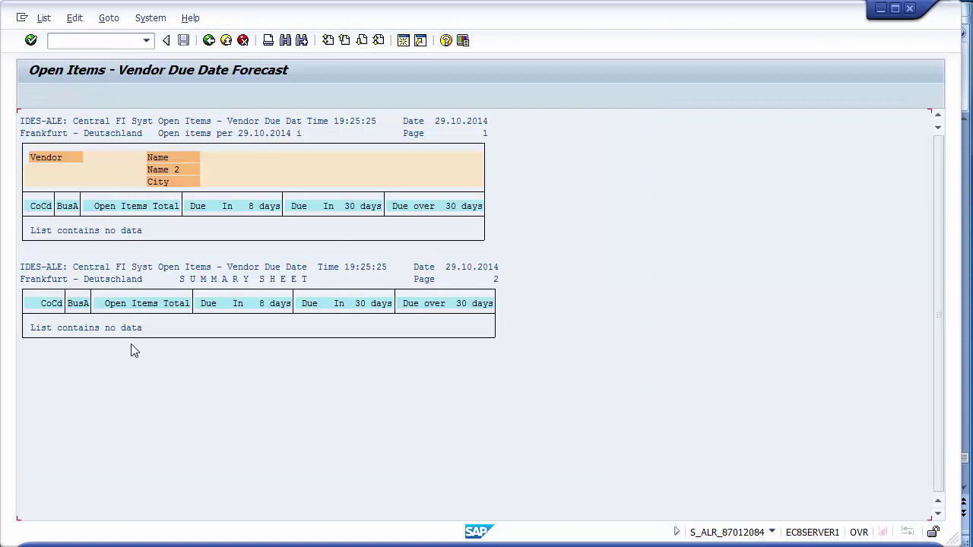
left_click(209, 41)
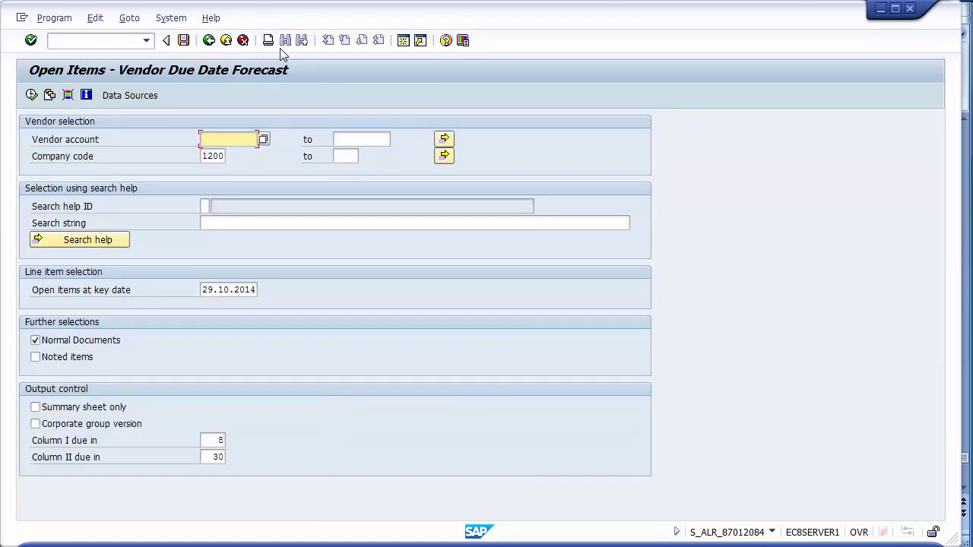
Leave the vendor due date forecast, switch to PowerPoint and copy the Accounts Payable report code S_AC0_52000888 from the Reports slide.
left_click(226, 41)
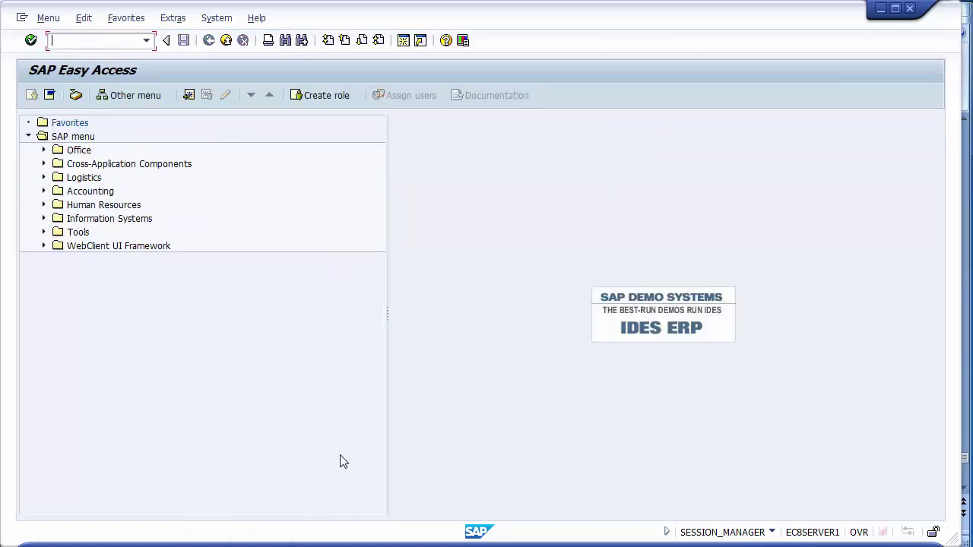
key("alt+Tab")
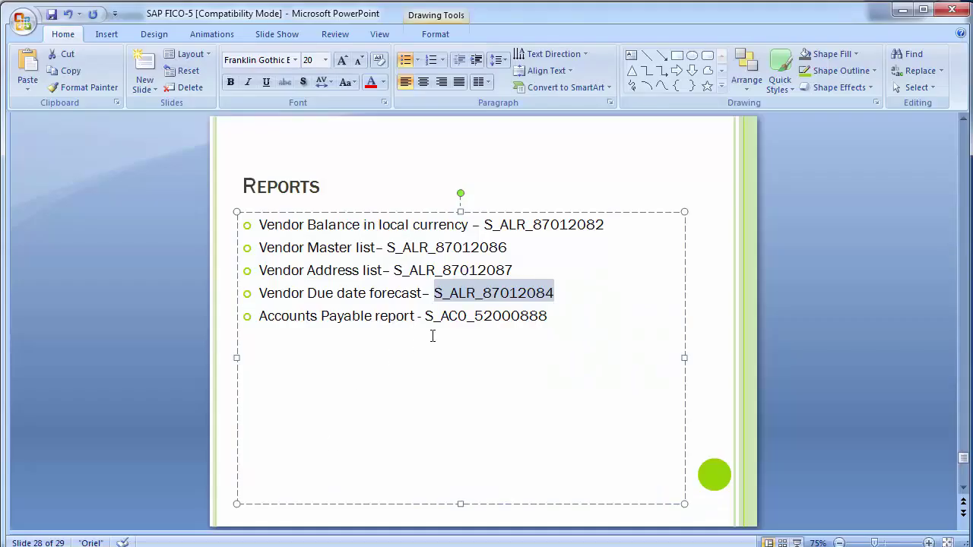
left_click_drag(426, 316, 555, 315)
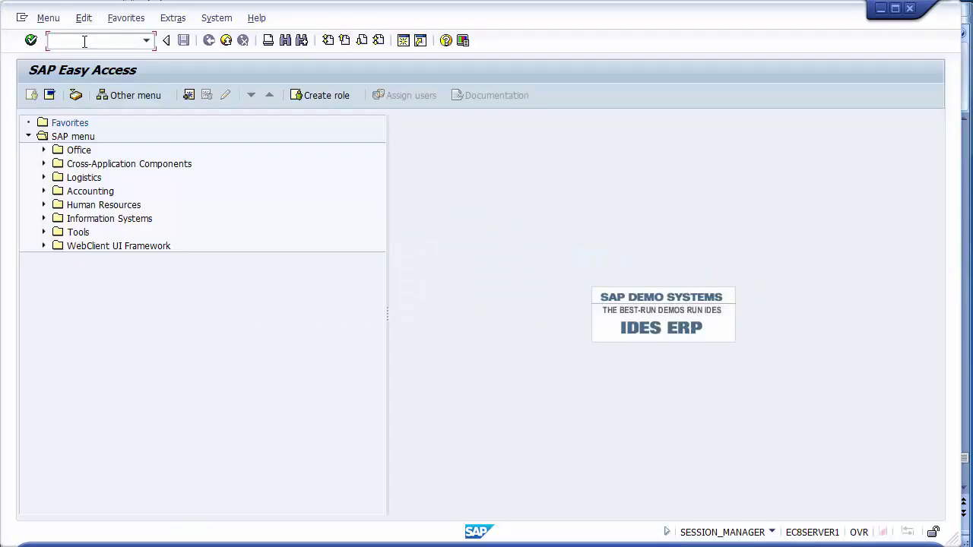
Switch to SAP, start transaction S_AC0_52000888 and import the report definition from client 000.
type("S_AC0_52000888")
key("Return")
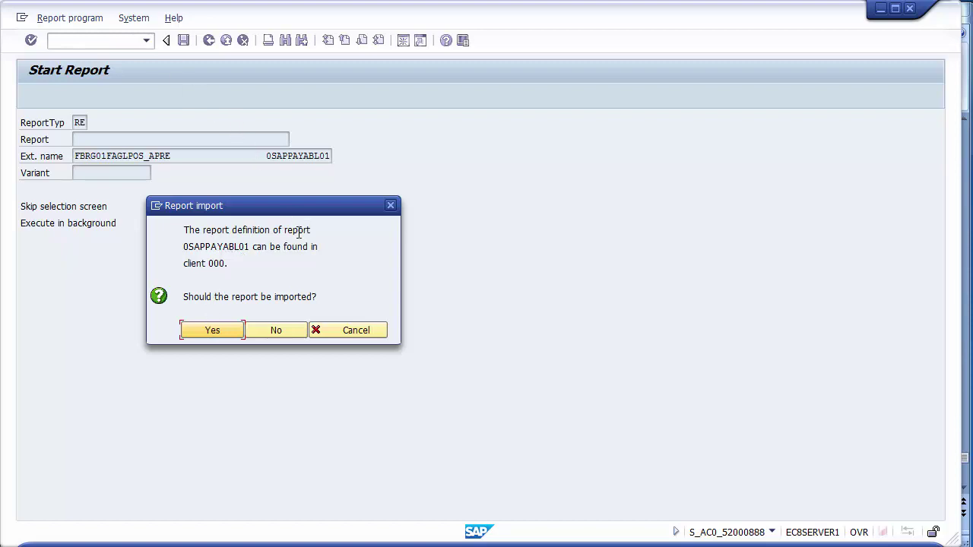
left_click(214, 332)
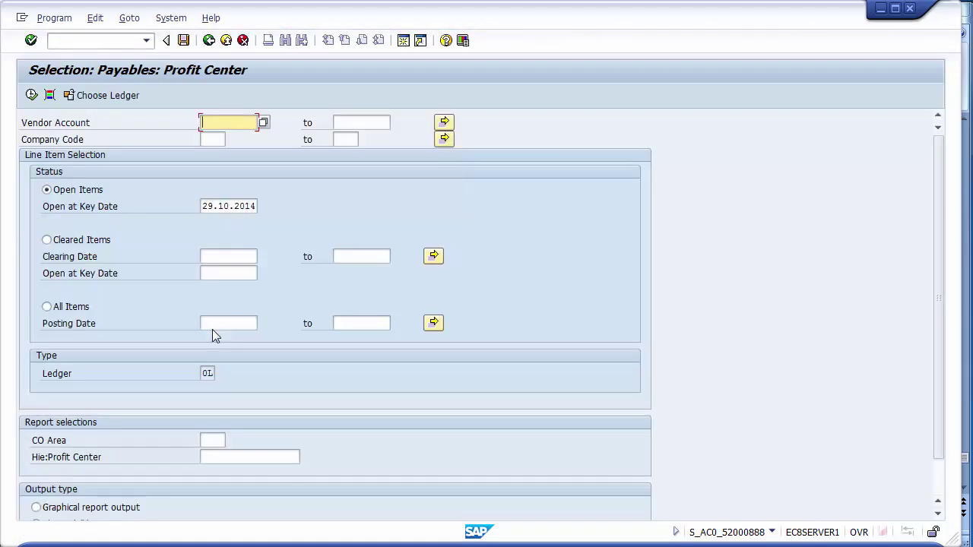
Restrict the payables profit center report to company code 1200 and look over the selection fields.
left_click(210, 140)
type("1200")
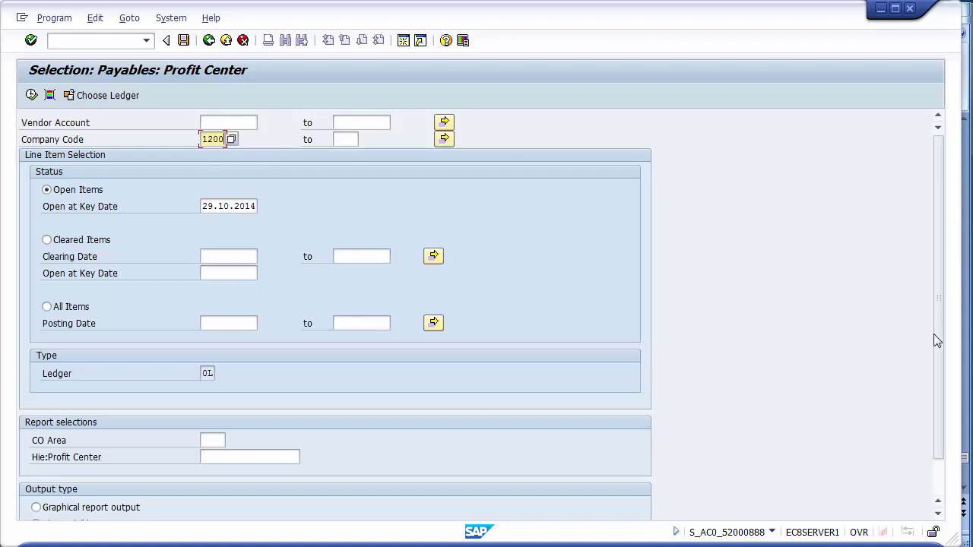
left_click(936, 494)
scroll(470, 251, "up", 2)
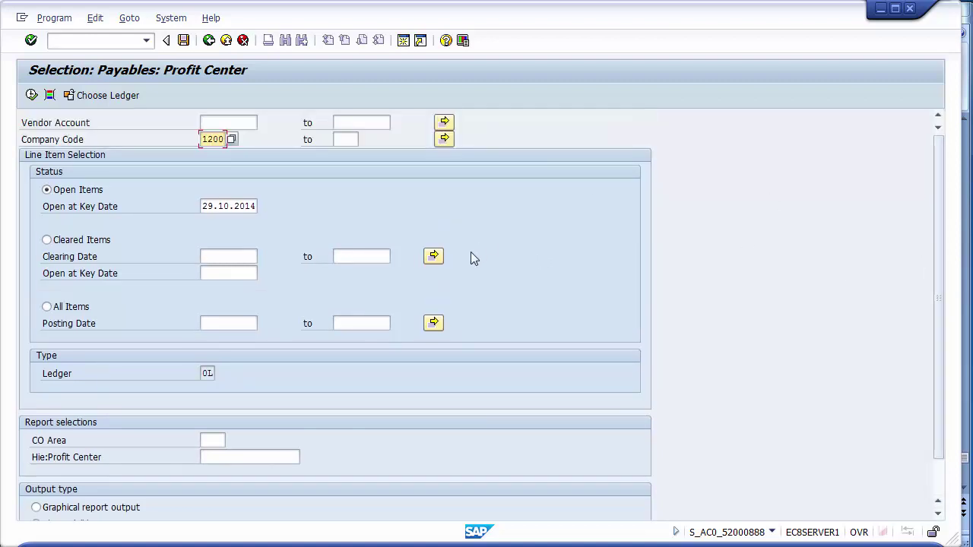
Add a free selection on the General Ledger line items for business area 1230 and save it.
left_click(49, 95)
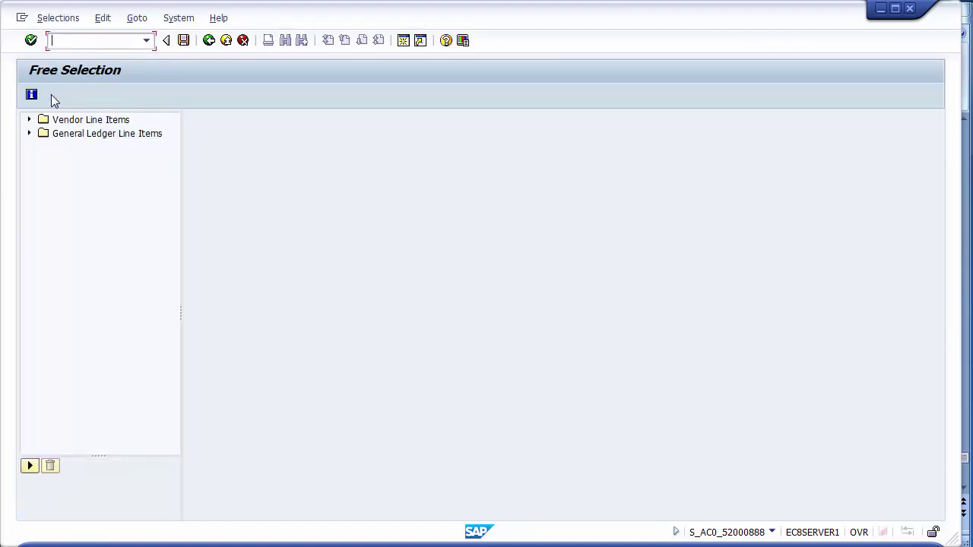
left_click(29, 134)
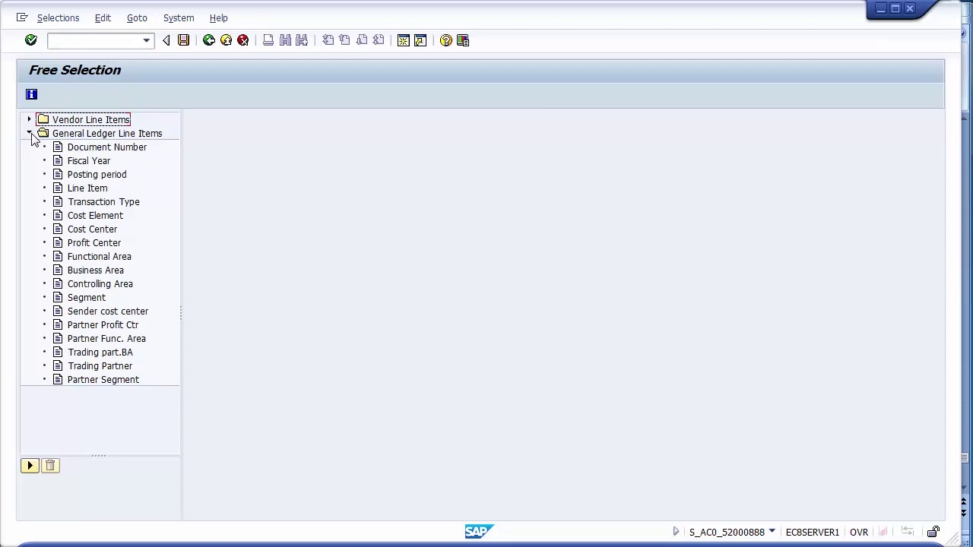
double_click(96, 270)
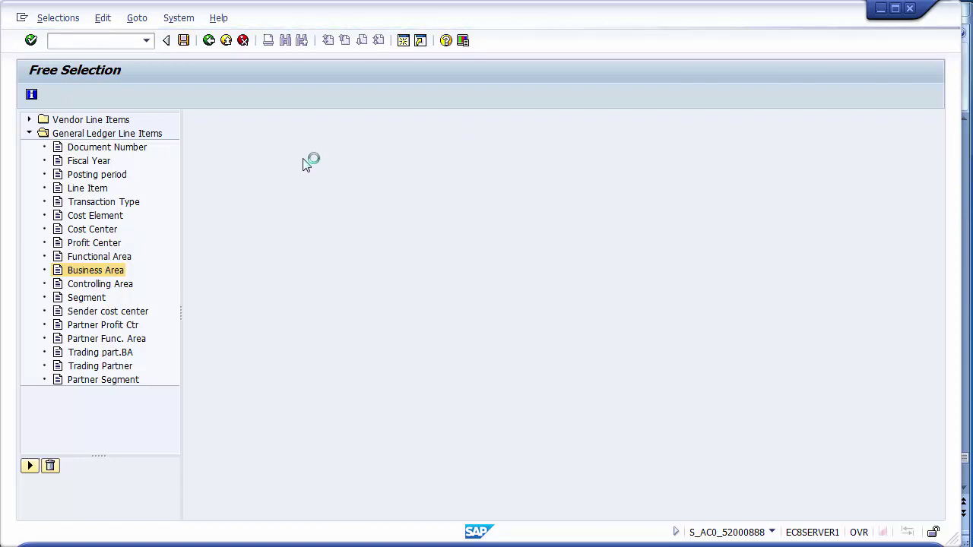
left_click(377, 157)
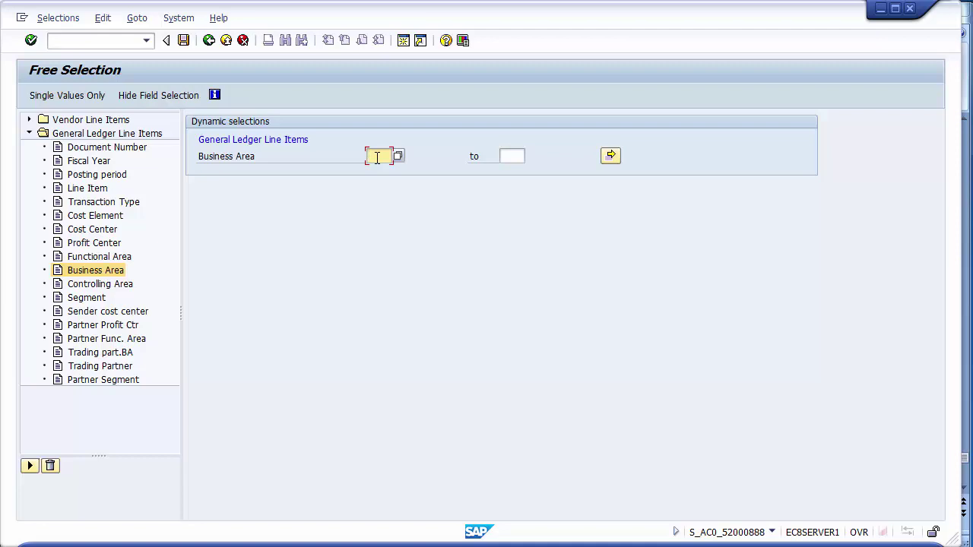
key("F4")
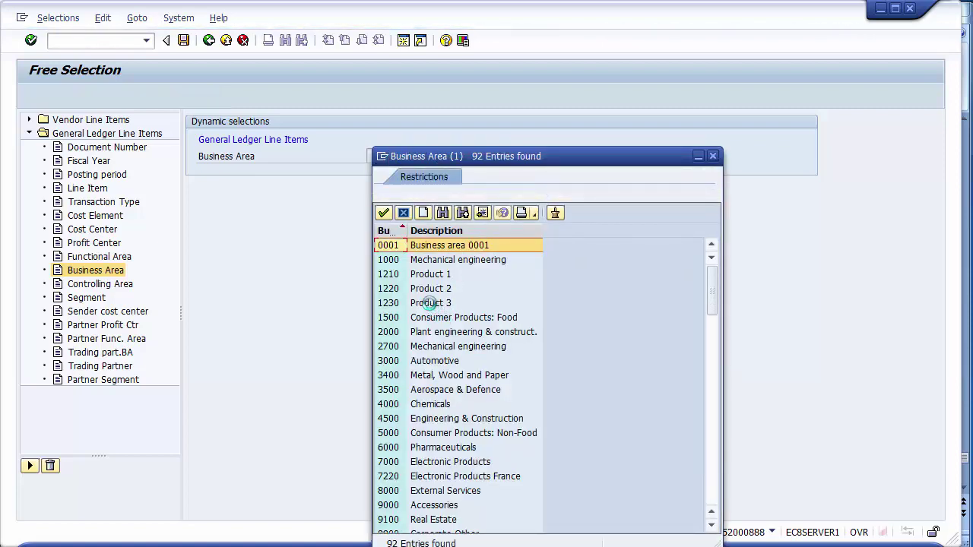
left_click(430, 305)
double_click(430, 305)
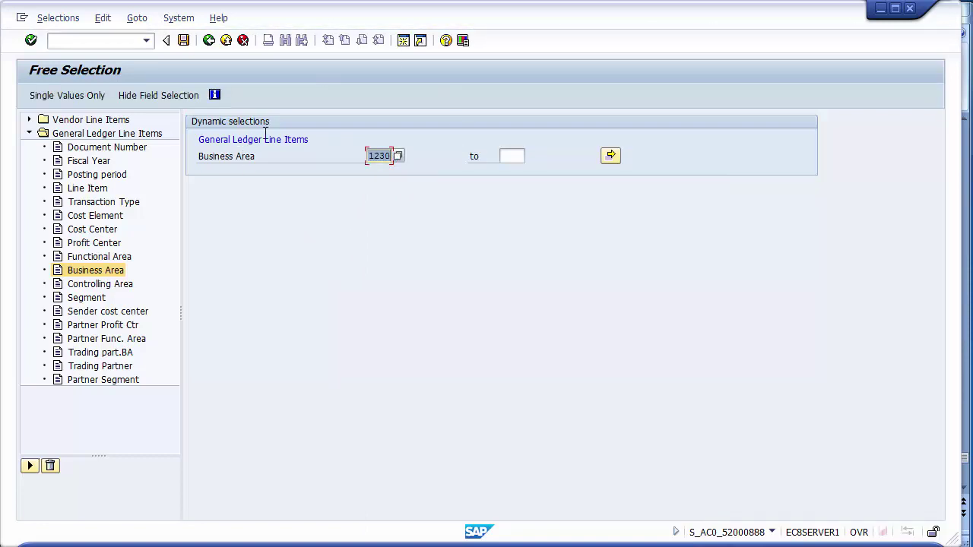
left_click(185, 43)
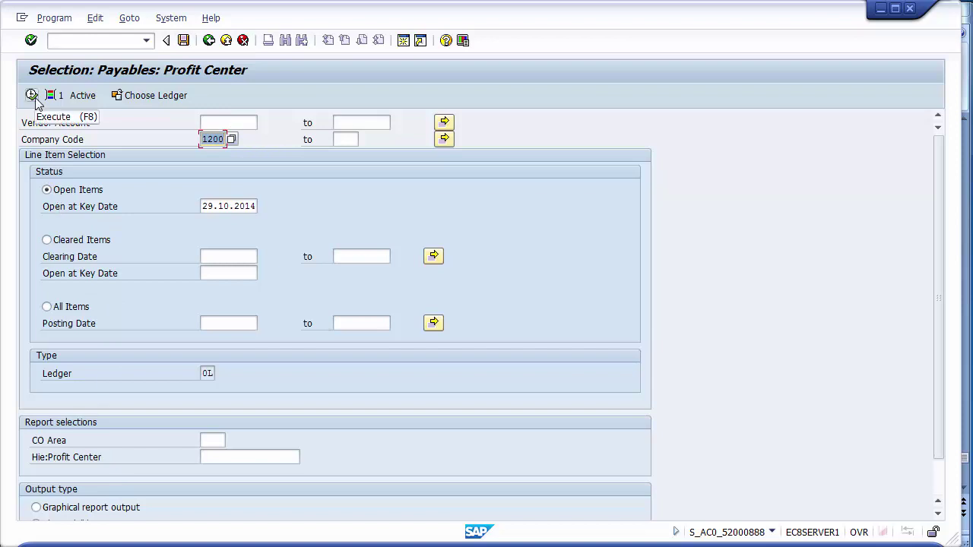
Try to run the payables profit center report for all items, then exit the report.
left_click(47, 307)
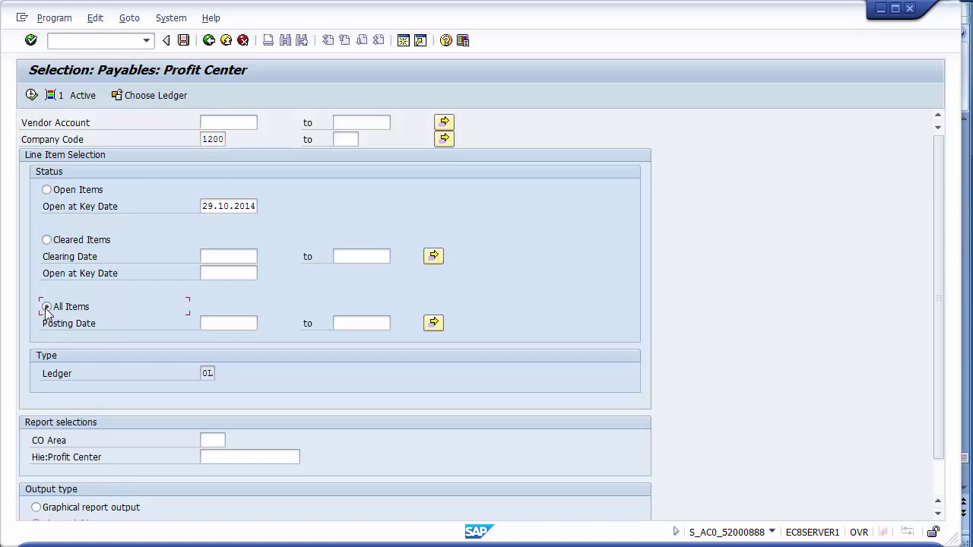
left_click(30, 96)
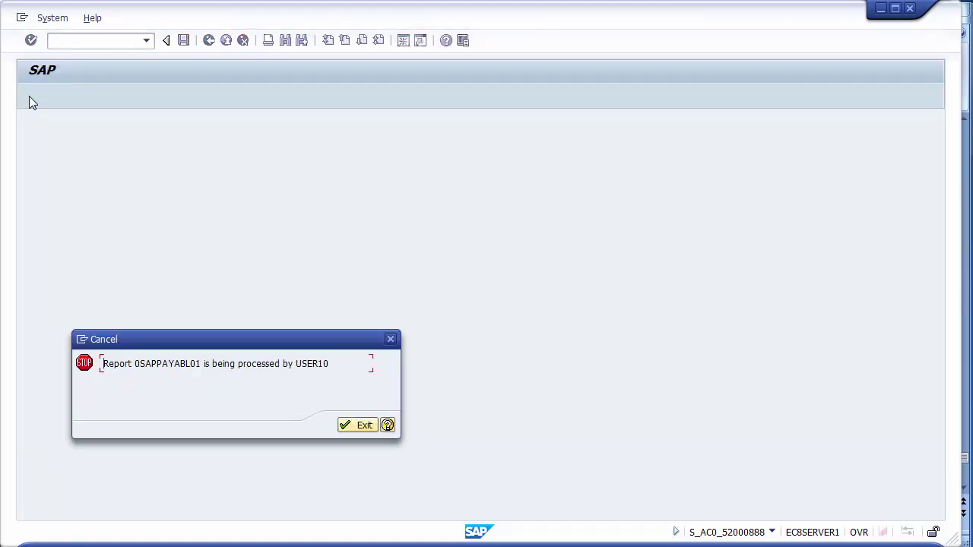
left_click(359, 427)
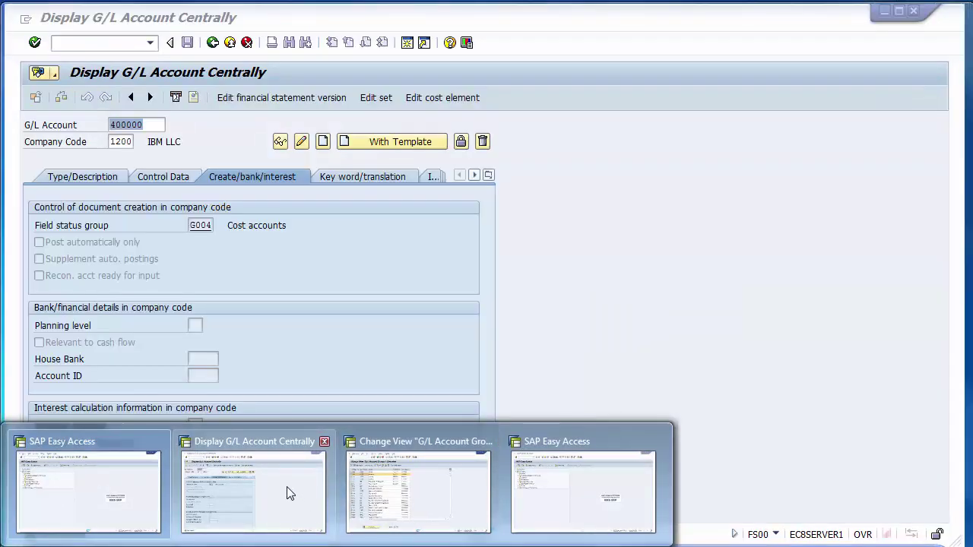
Switch to the SAP session displaying G/L account 400000 and leave it for the Easy Access screen.
left_click(289, 492)
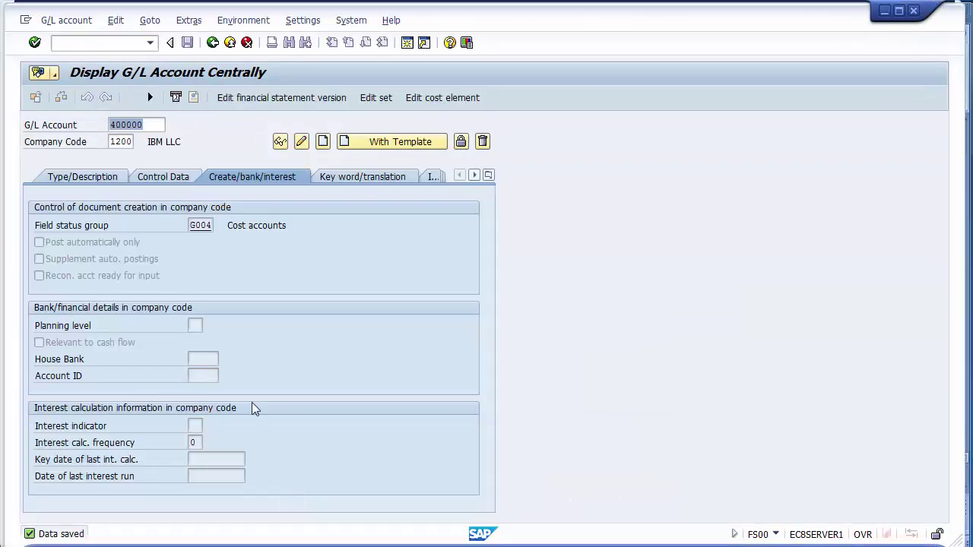
left_click(230, 42)
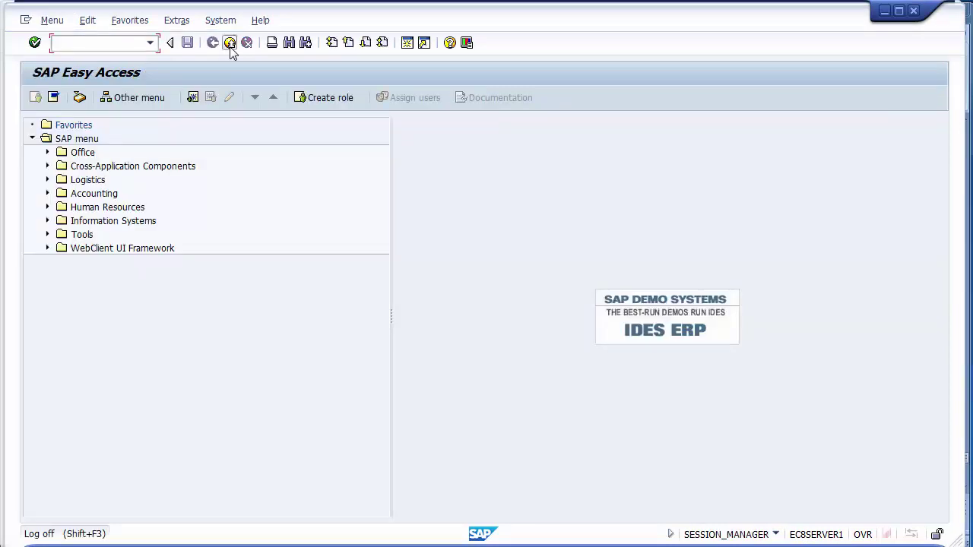
left_click(230, 42)
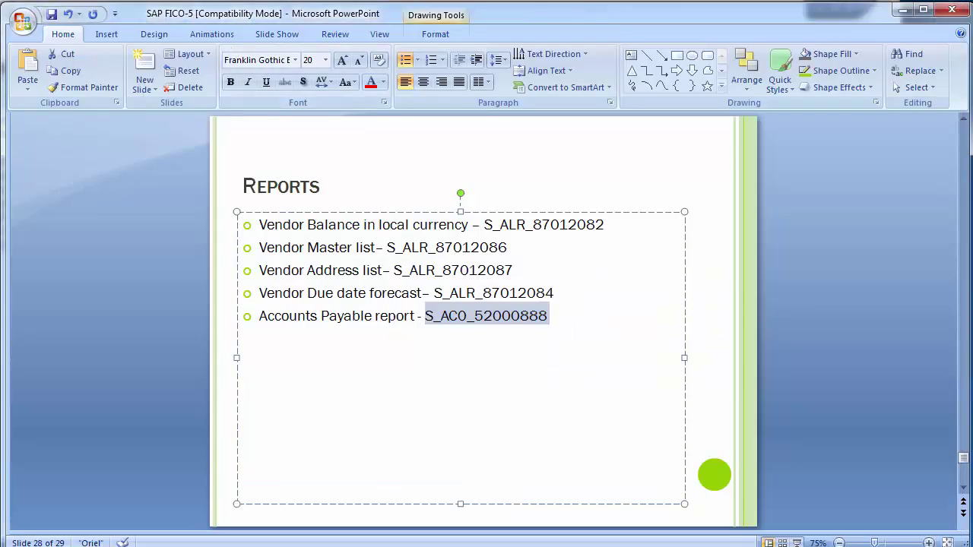
Switch to PowerPoint, review the vendor report transaction codes on the Reports slide and move on to the closing slide.
key("alt+Tab")
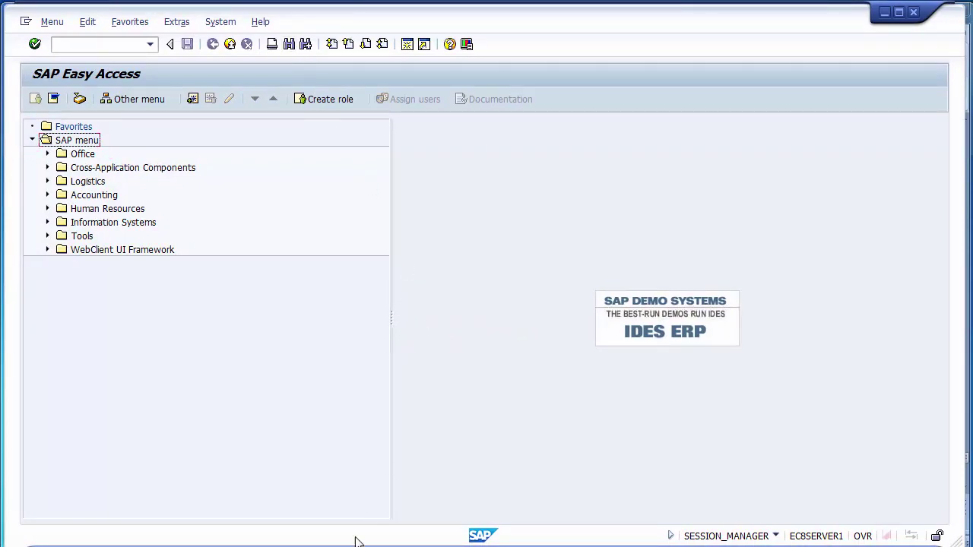
mouse_move(357, 542)
left_click(287, 479)
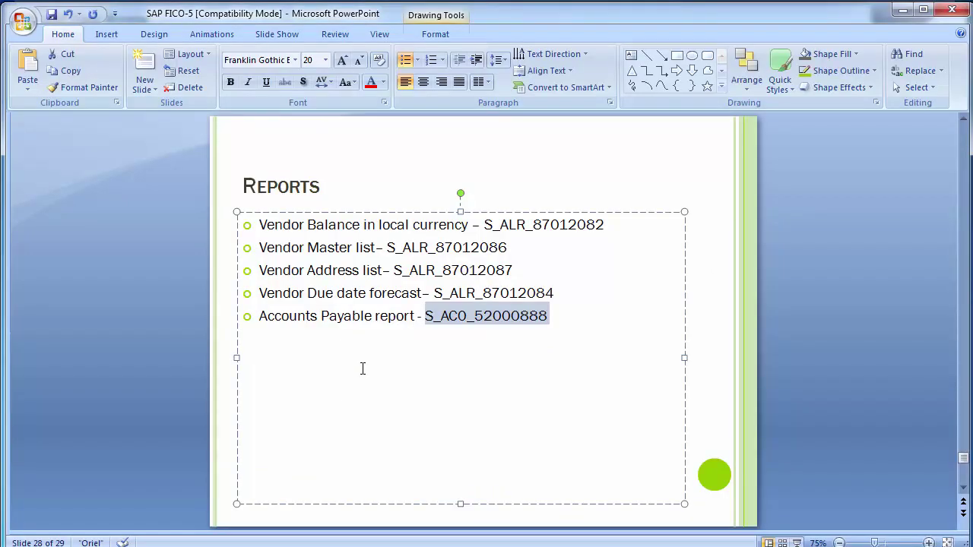
left_click(378, 145)
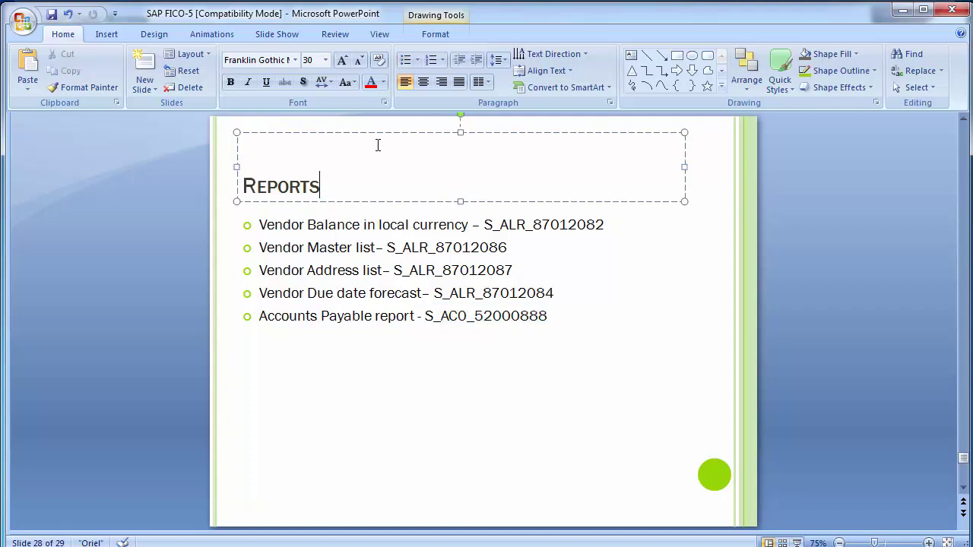
left_click(338, 296)
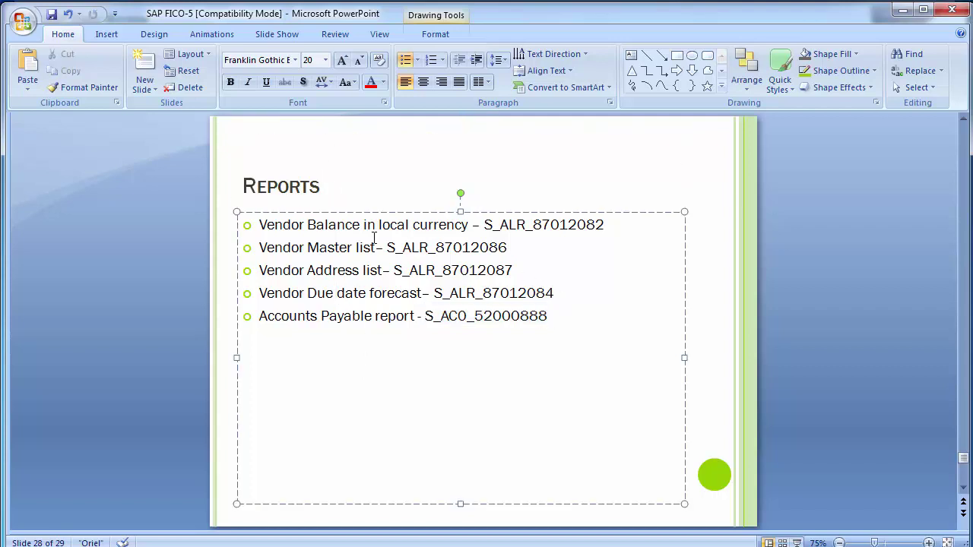
left_click(107, 299)
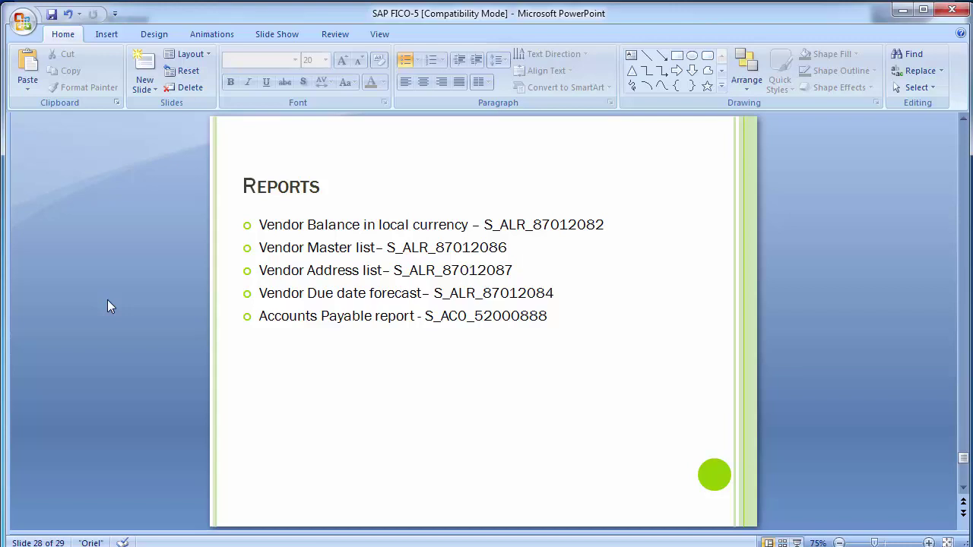
scroll(107, 301, "down", 1)
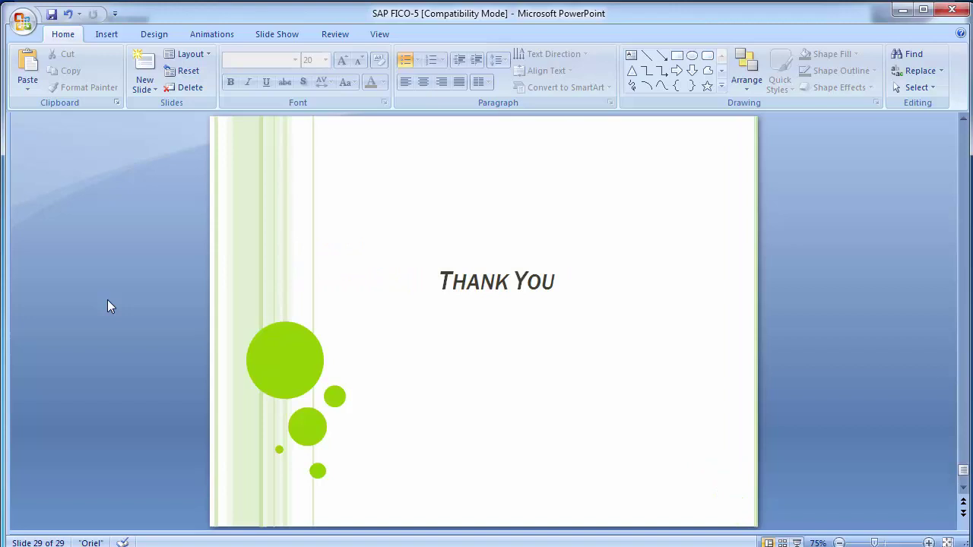